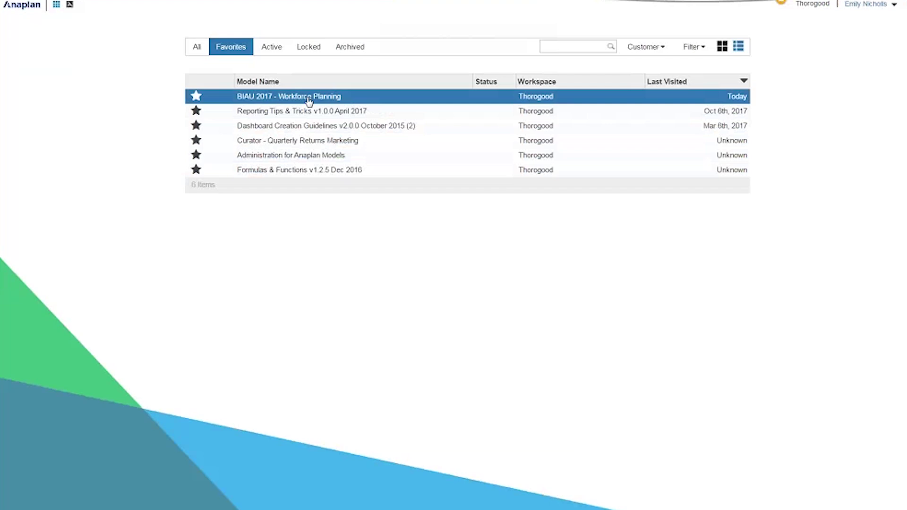
Open the BIAU 2017 - Workforce Planning model and look through the available account and help options
click(309, 98)
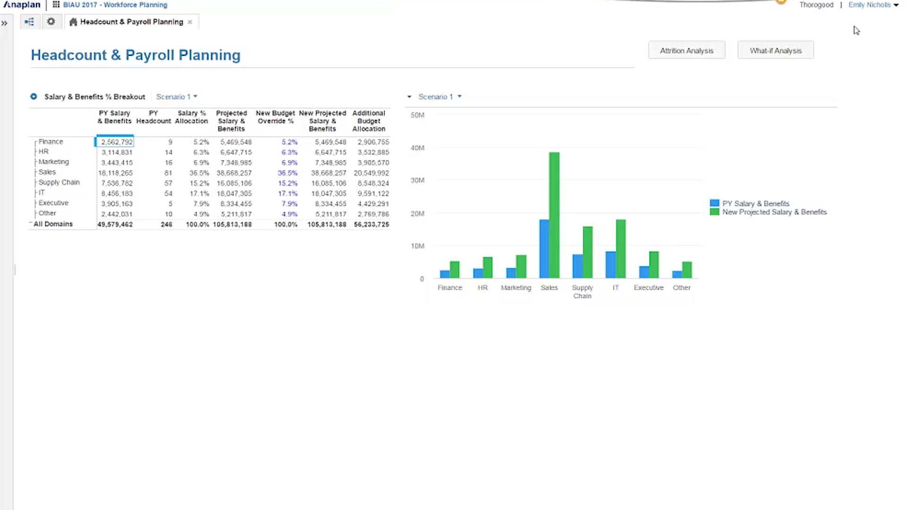
click(899, 10)
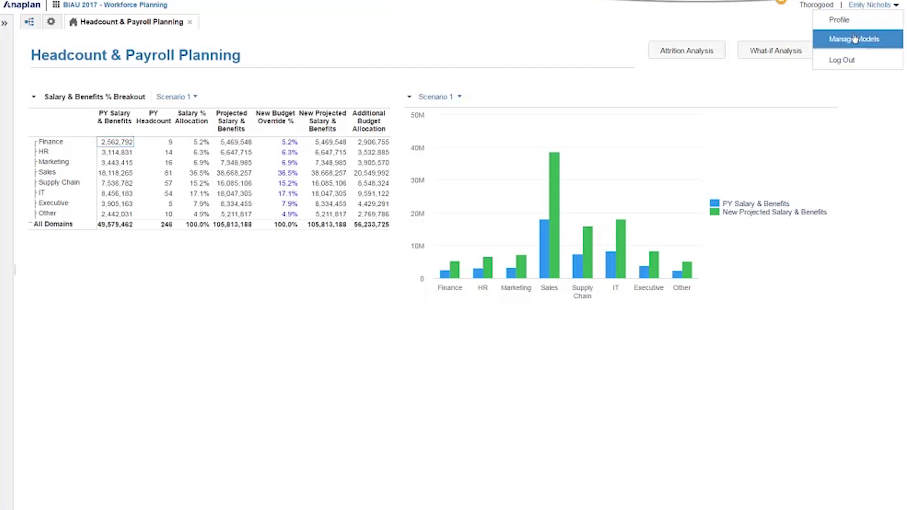
click(895, 6)
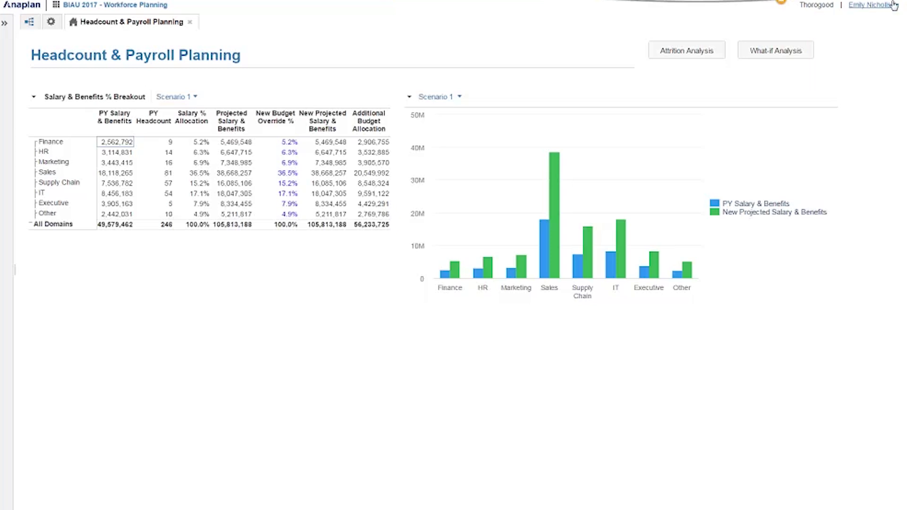
click(905, 6)
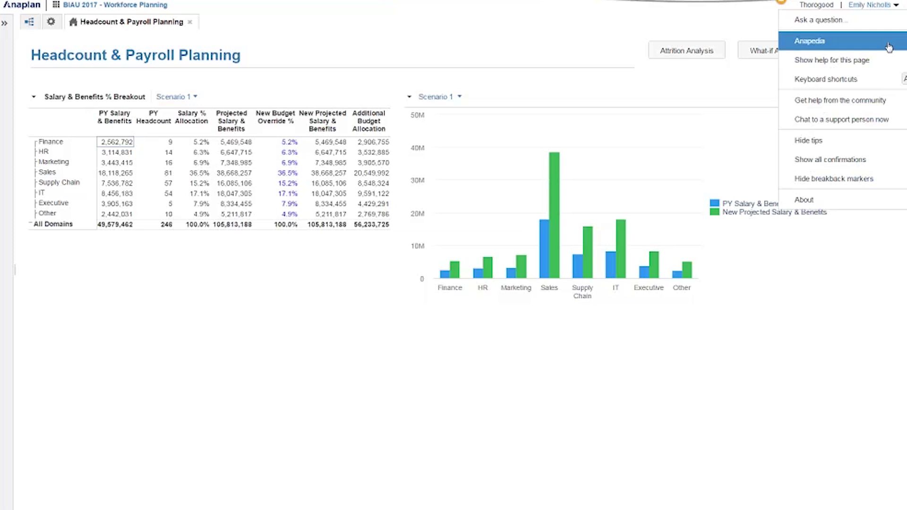
click(292, 16)
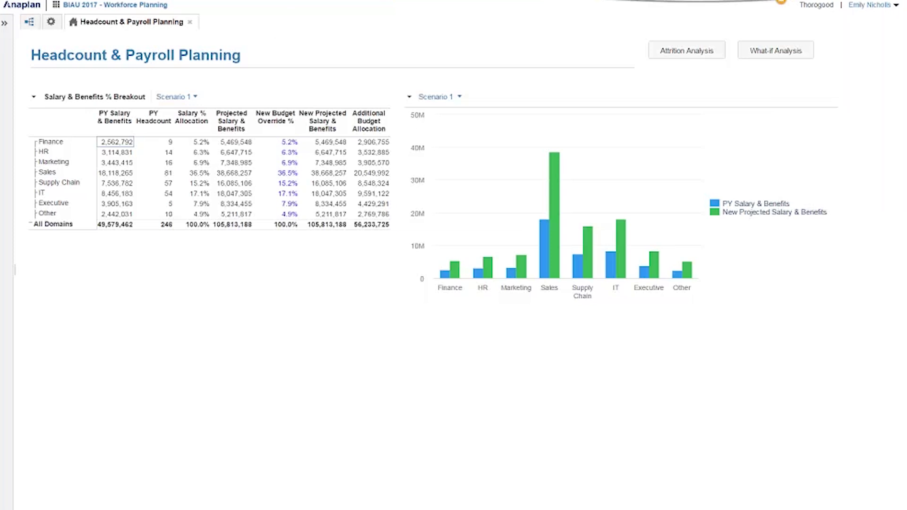
Browse the model's contents list and view the model map collapsed to its functional areas
click(8, 23)
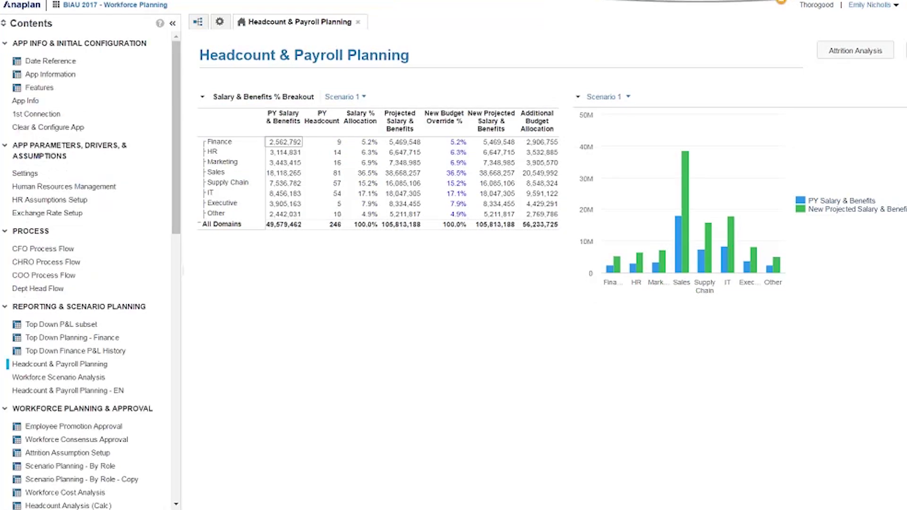
scroll(80, 257, down, 10)
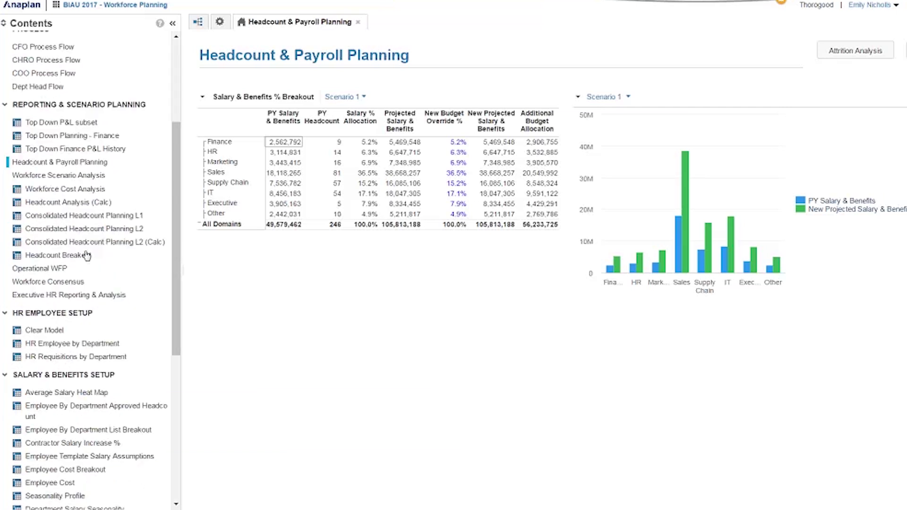
scroll(86, 256, up, 10)
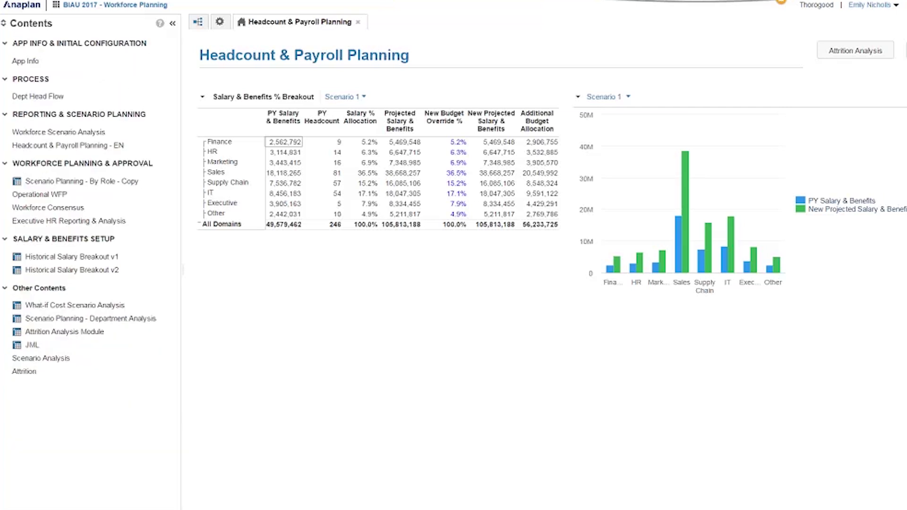
click(172, 24)
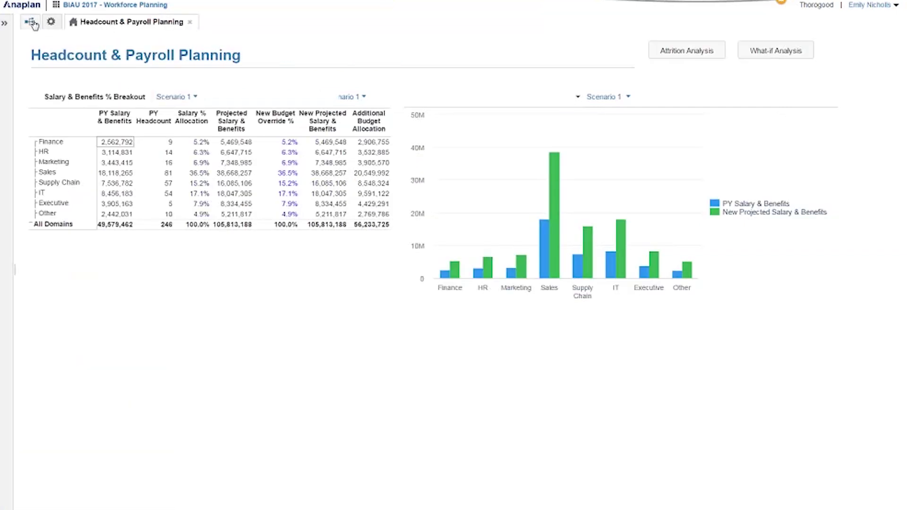
click(32, 24)
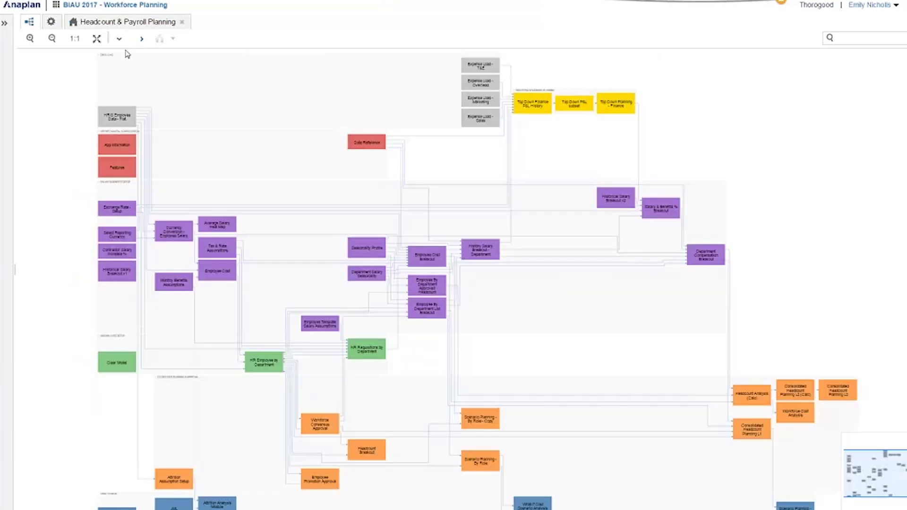
click(142, 40)
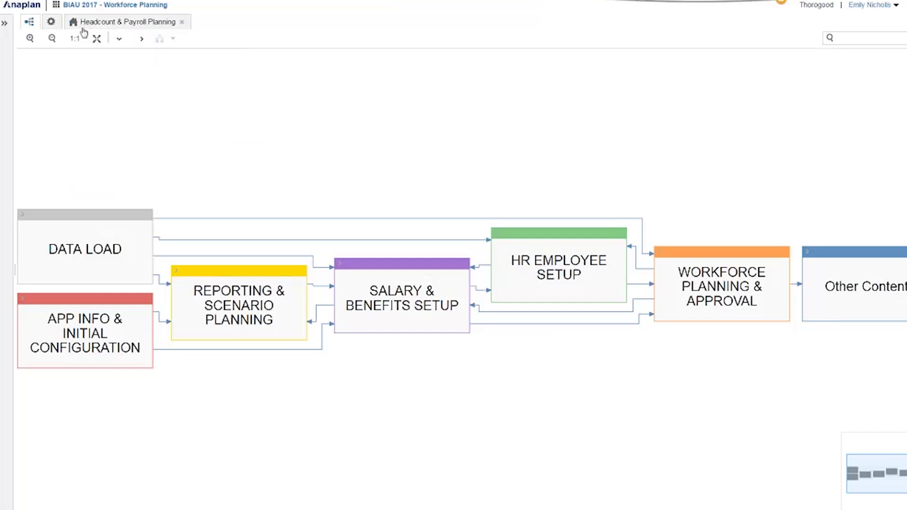
Review the model settings for time, users, actions, modules and dashboards
click(52, 22)
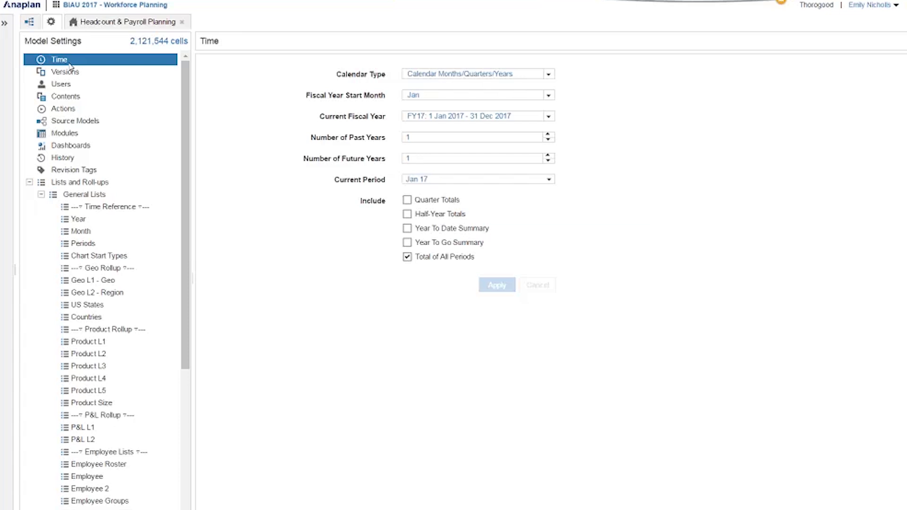
click(62, 86)
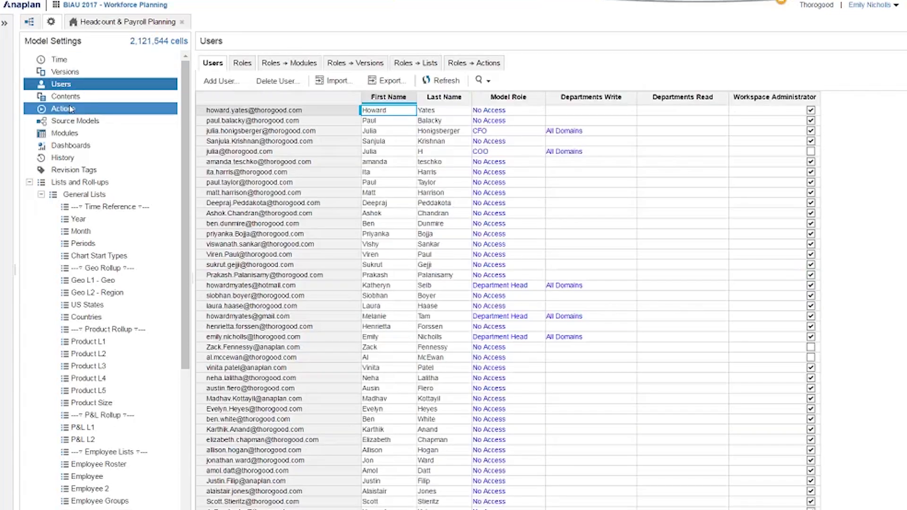
click(72, 110)
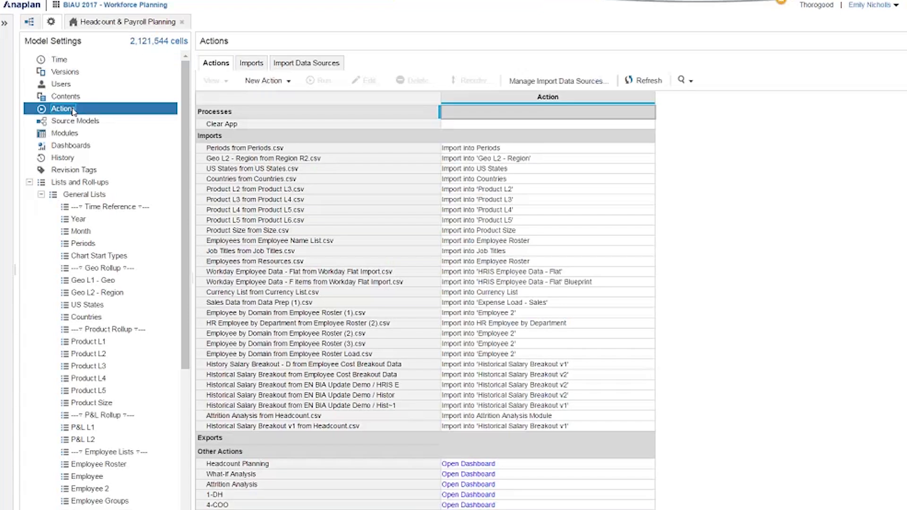
click(78, 134)
click(83, 147)
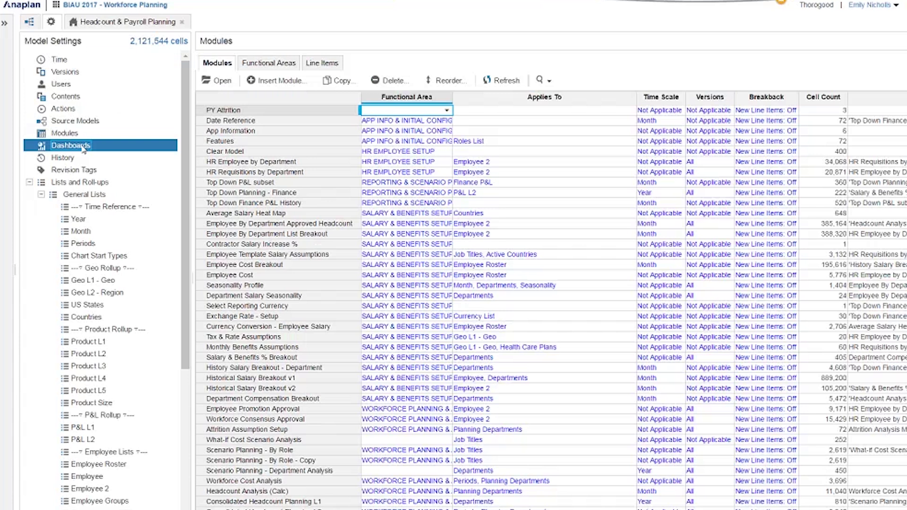
Open the Historical Salary Breakout v1 module from the model's list of modules
click(72, 137)
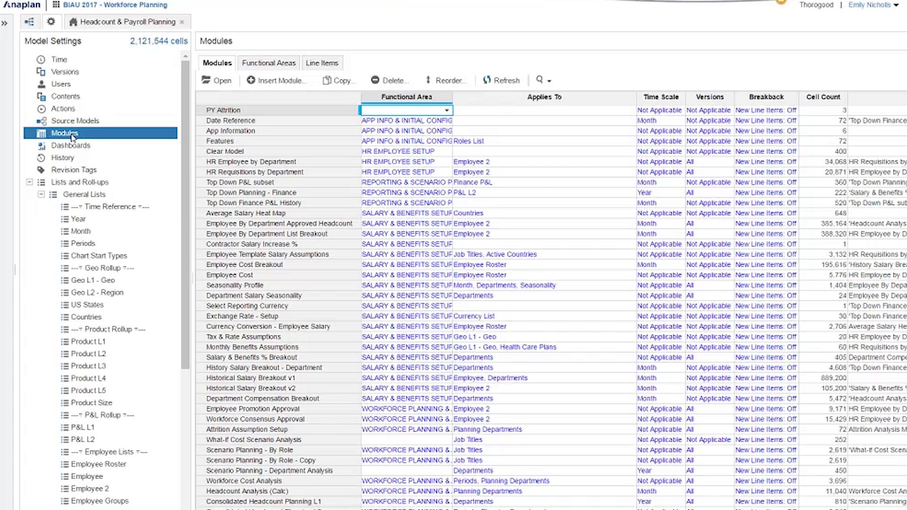
click(307, 380)
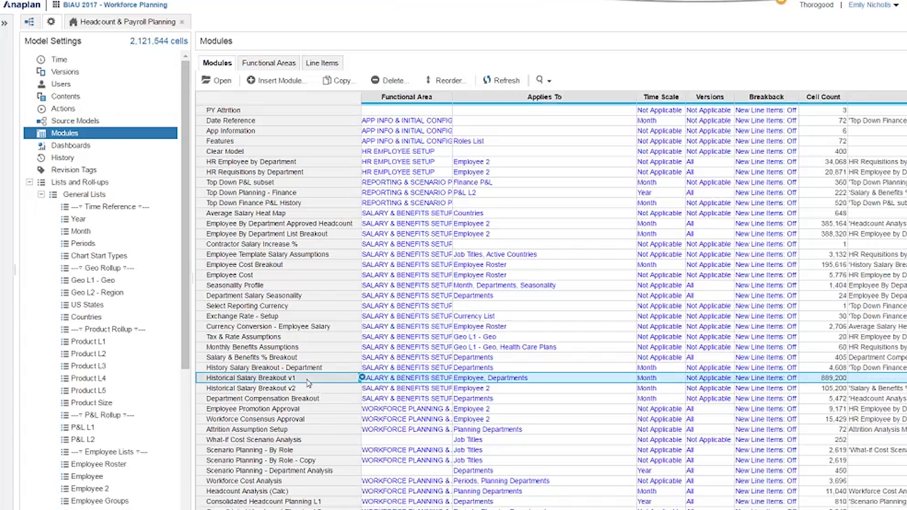
click(219, 81)
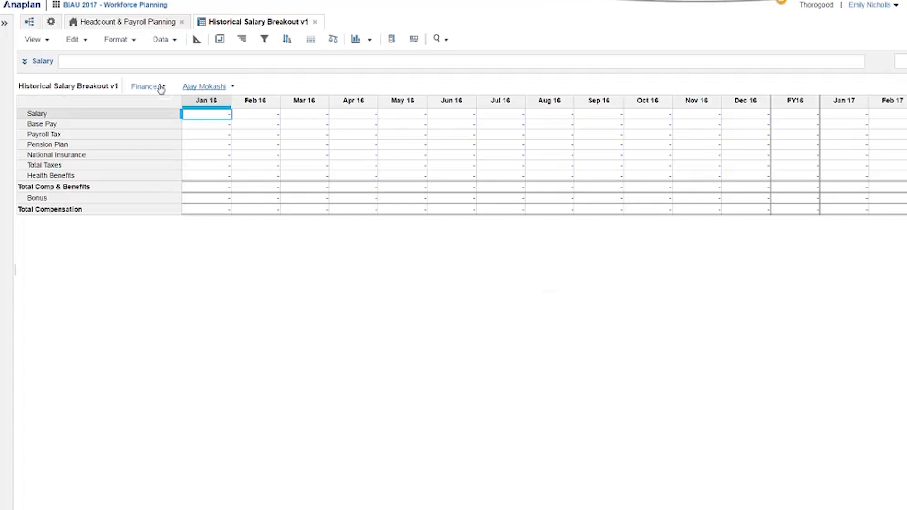
Show the blueprint of the Historical Salary Breakout v1 module and examine the settings of its line items
click(196, 41)
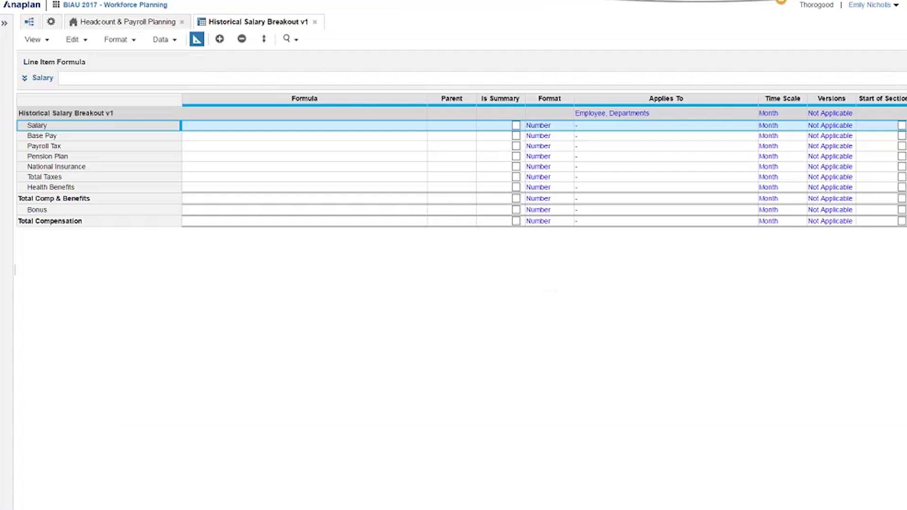
scroll(544, 161, right, 10)
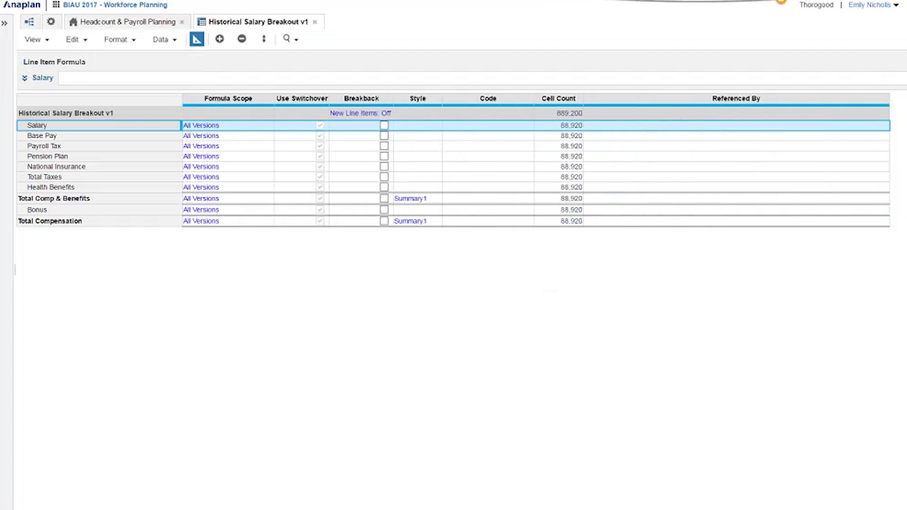
scroll(543, 161, left, 3)
scroll(226, 509, left, 12)
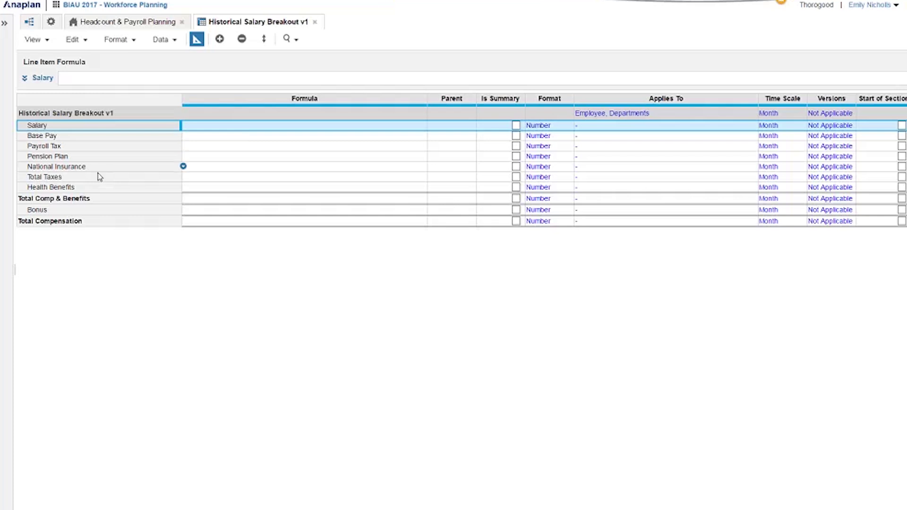
Set the Total Taxes line item's formula to Payroll Tax + Pension Plan + National Insurance
click(229, 182)
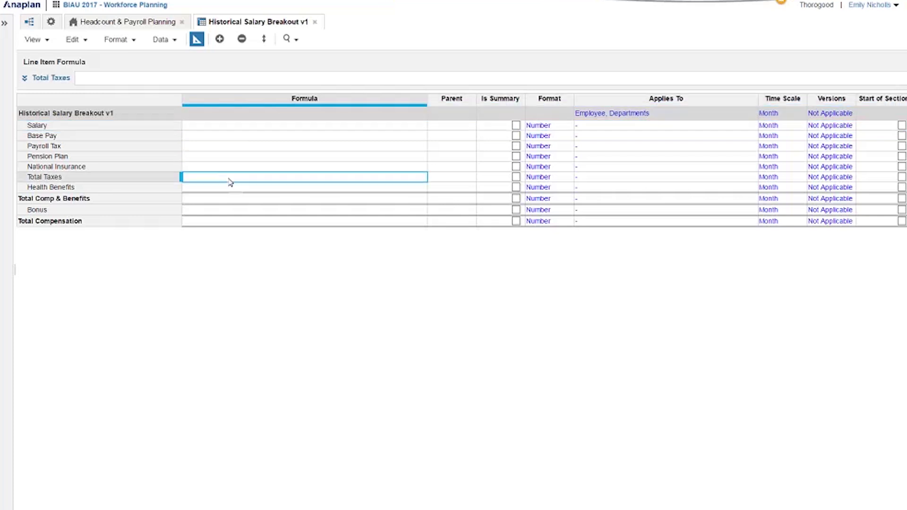
click(170, 77)
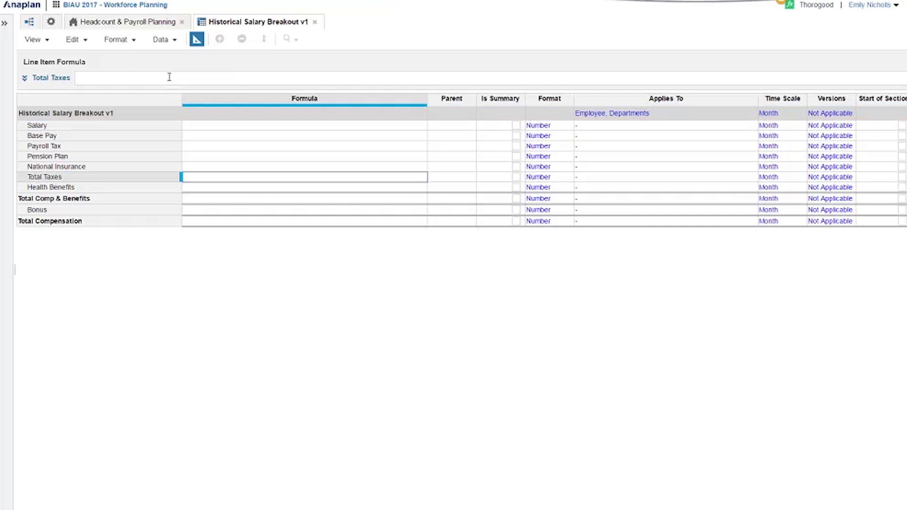
click(114, 148)
text(+)
click(114, 157)
text(+)
click(118, 171)
key(Return)
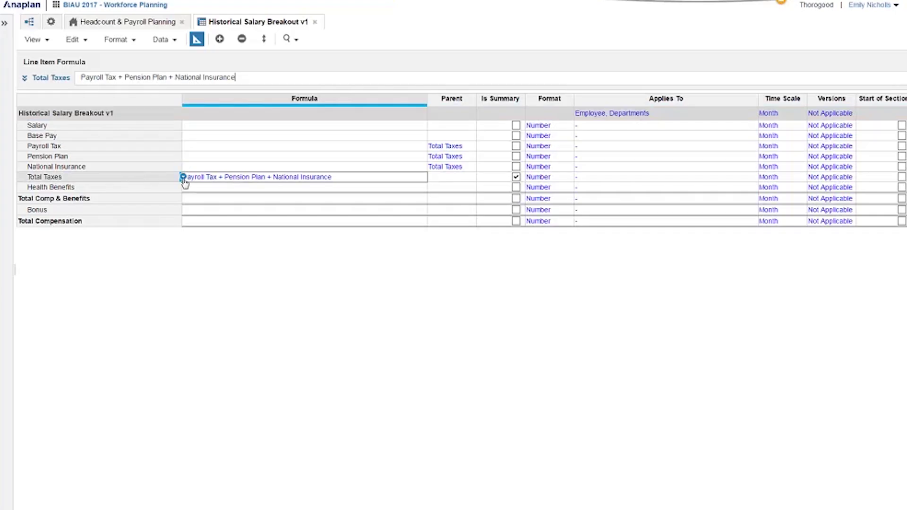
Set the Total Comp & Benefits line item's formula to Total Taxes + Health Benefits
click(226, 203)
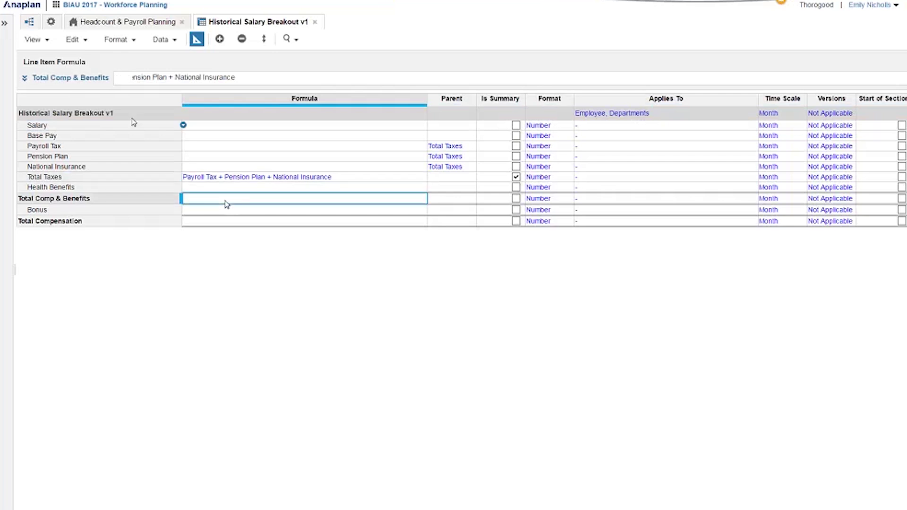
click(127, 81)
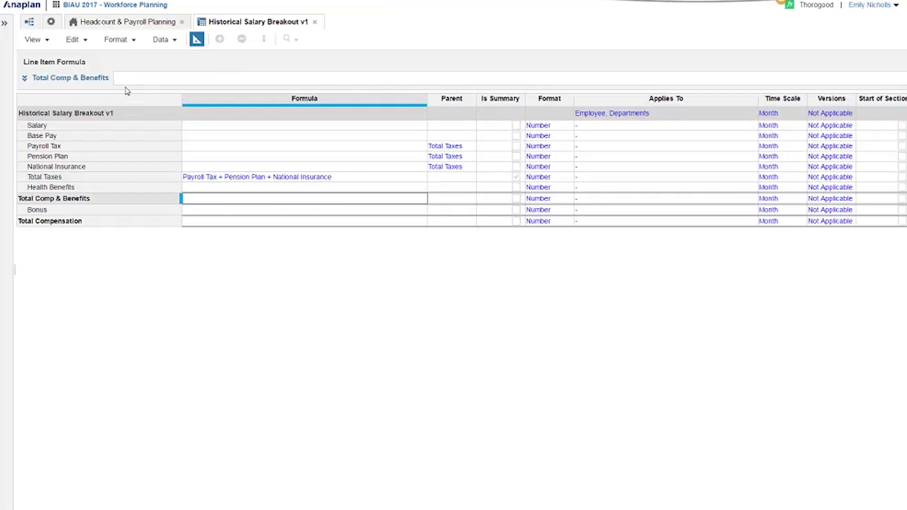
click(102, 180)
text(+)
click(114, 192)
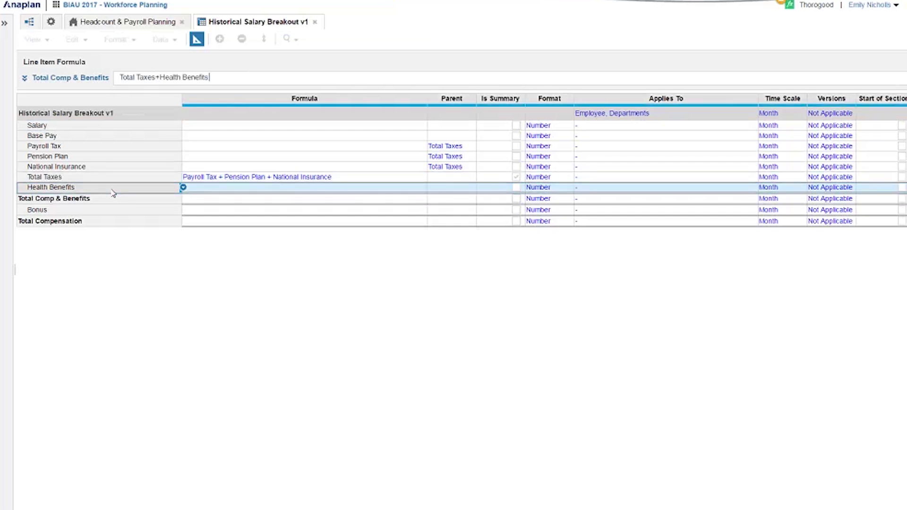
key(Return)
Set the Total Compensation line item's formula to 'Total Comp & Benefits' + Bonus
click(209, 223)
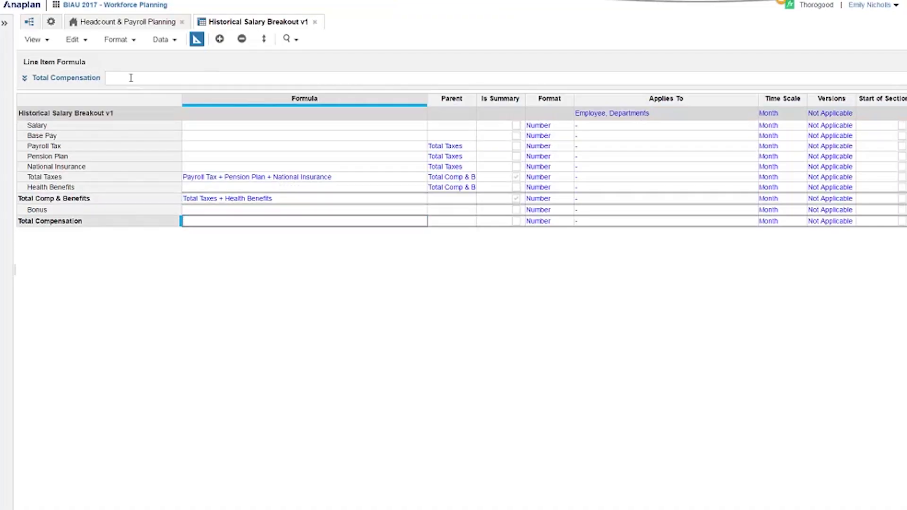
click(118, 199)
text(+)
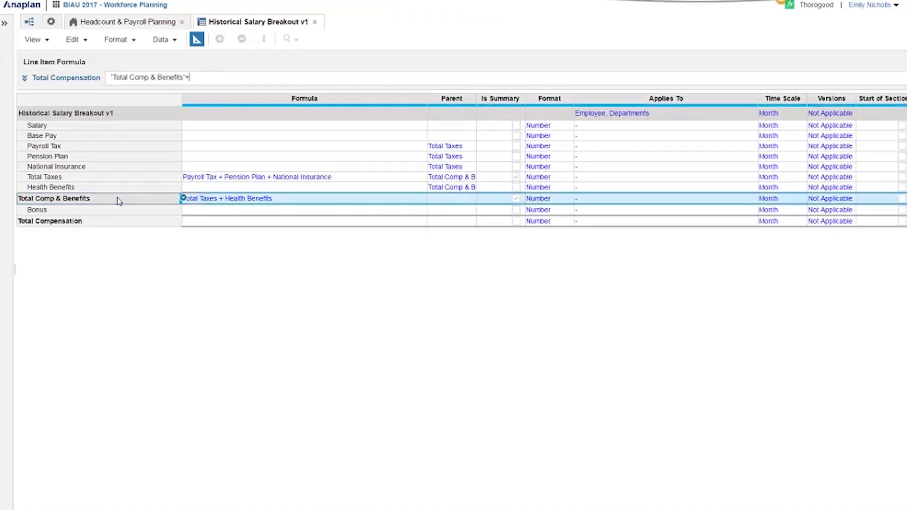
click(124, 212)
key(Return)
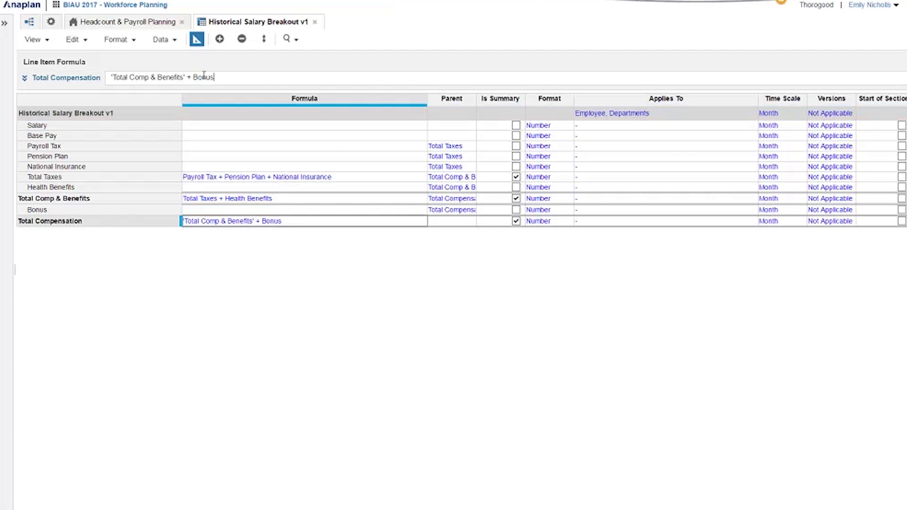
Return to the module's data grid and start an import from the existing source Employee Cost Breakout Data.csv
click(195, 40)
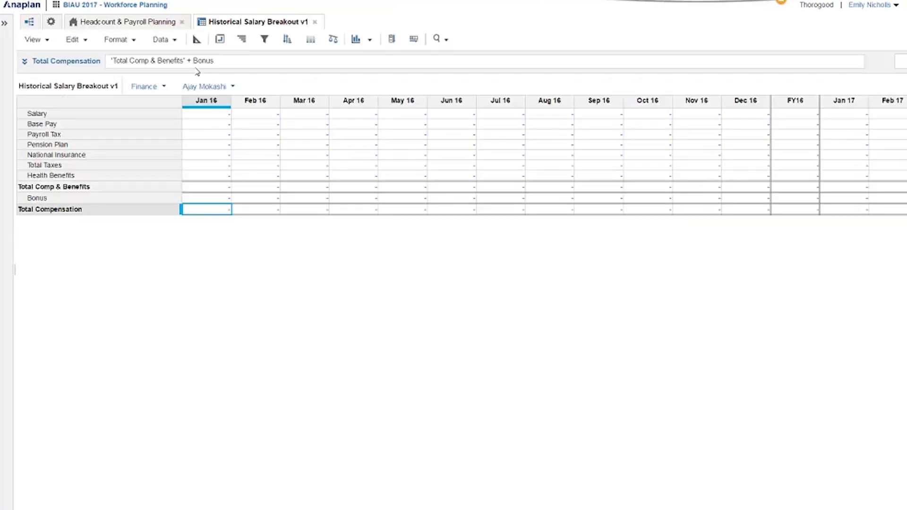
click(170, 41)
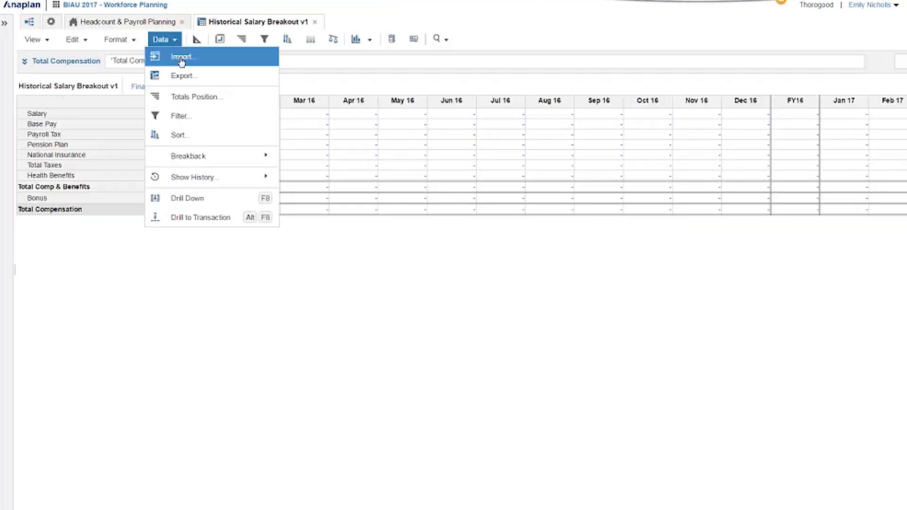
click(181, 58)
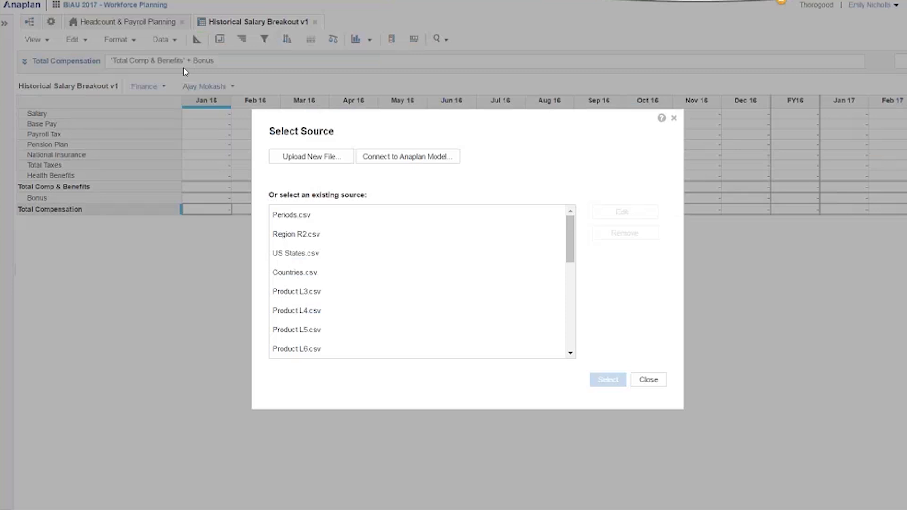
drag(572, 243, 580, 347)
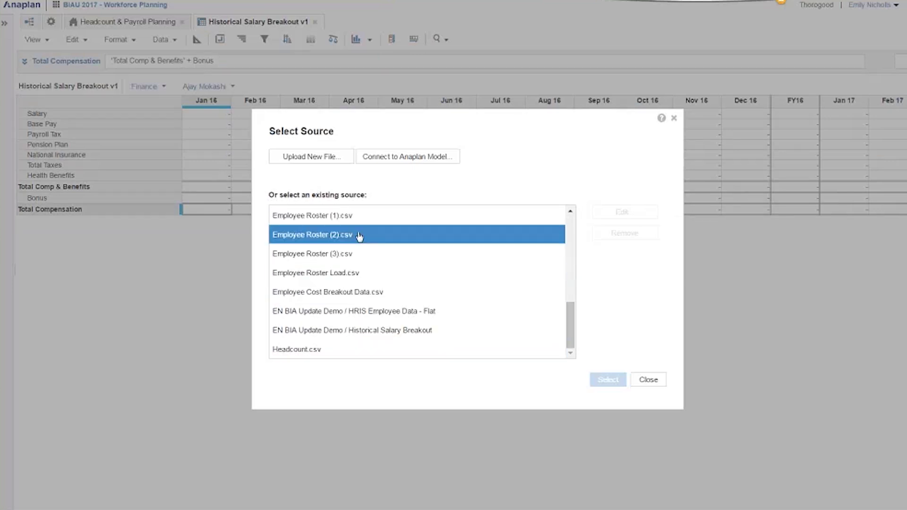
click(349, 293)
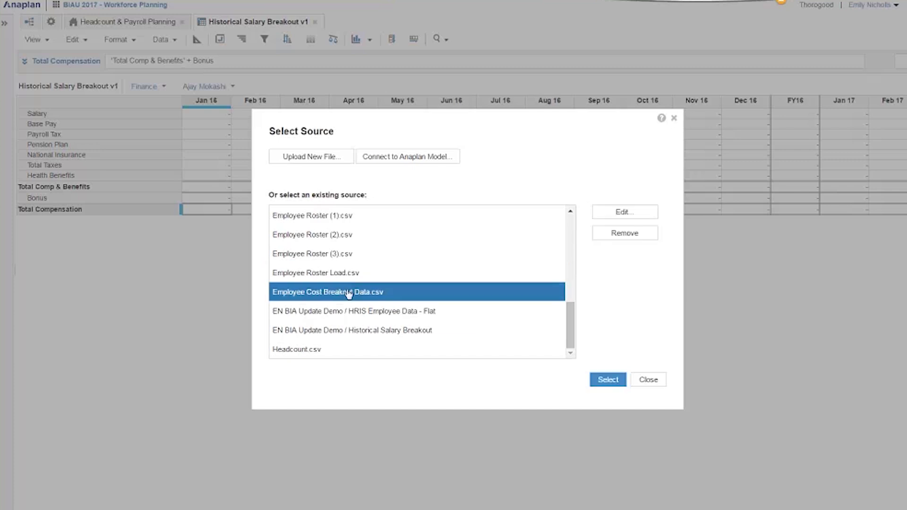
click(610, 382)
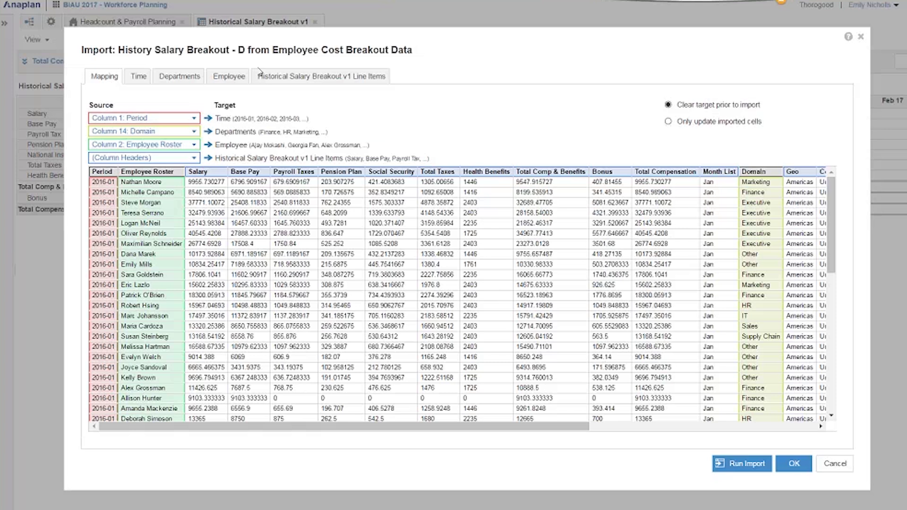
Review the Time, Departments, Employee and line item mappings, run the import and close its result summary
click(138, 77)
click(188, 80)
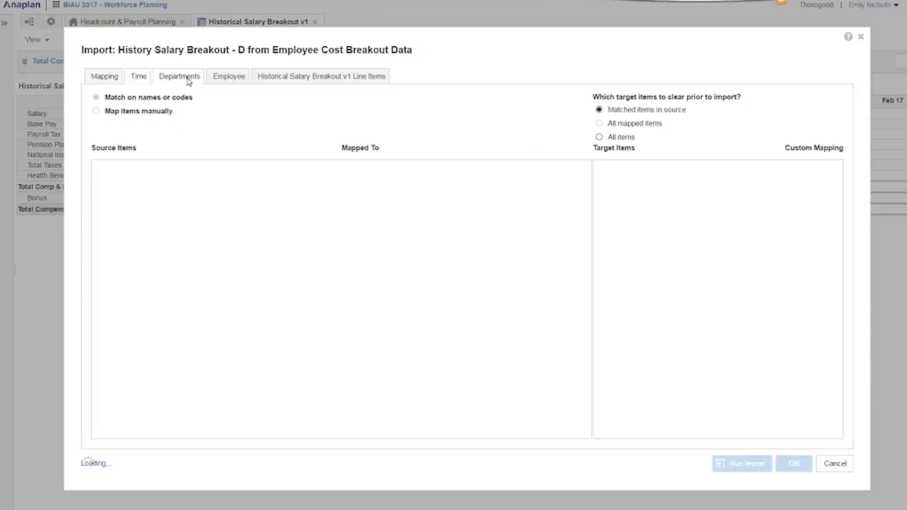
click(228, 77)
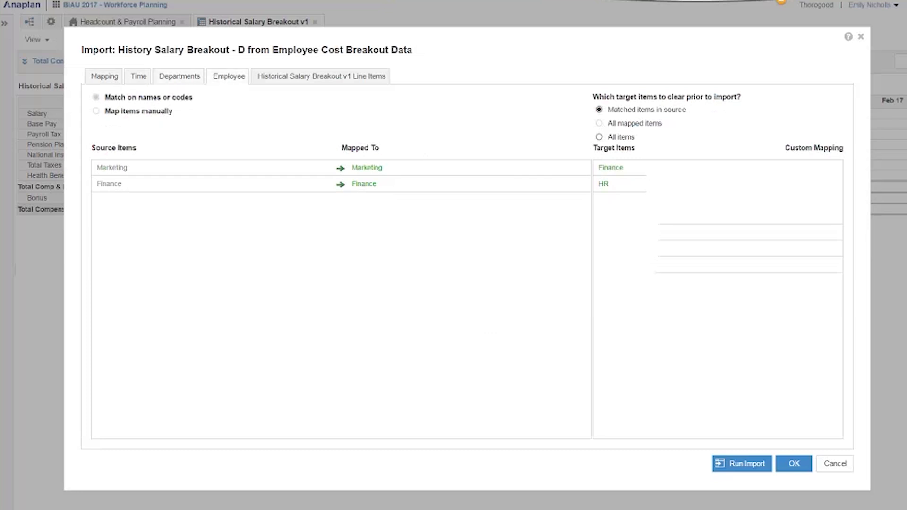
click(317, 82)
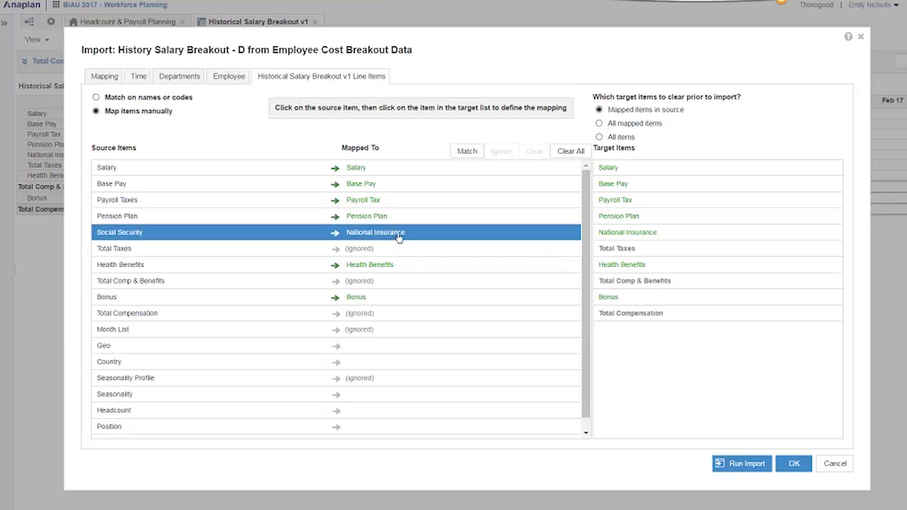
click(747, 464)
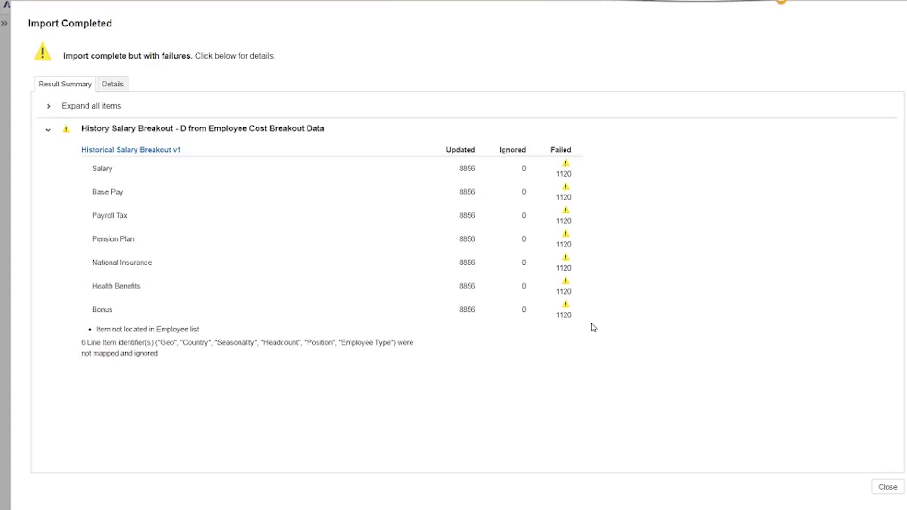
click(888, 489)
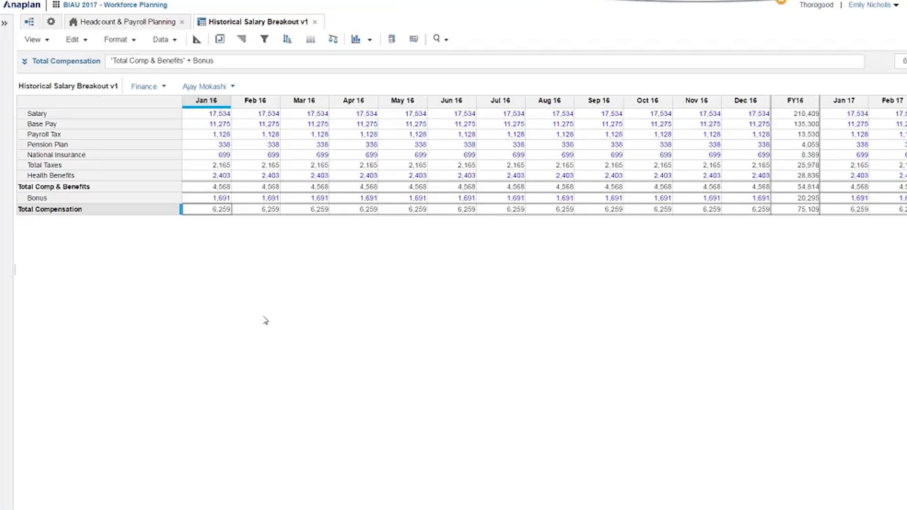
Examine the imported Jan 16 values and the calculated Total Taxes, Total Comp & Benefits and Total Compensation
drag(215, 116, 217, 157)
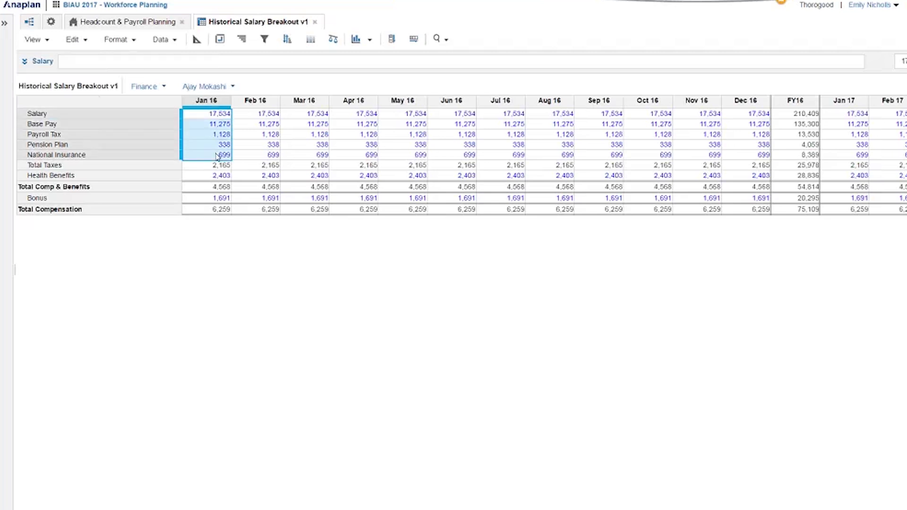
click(207, 166)
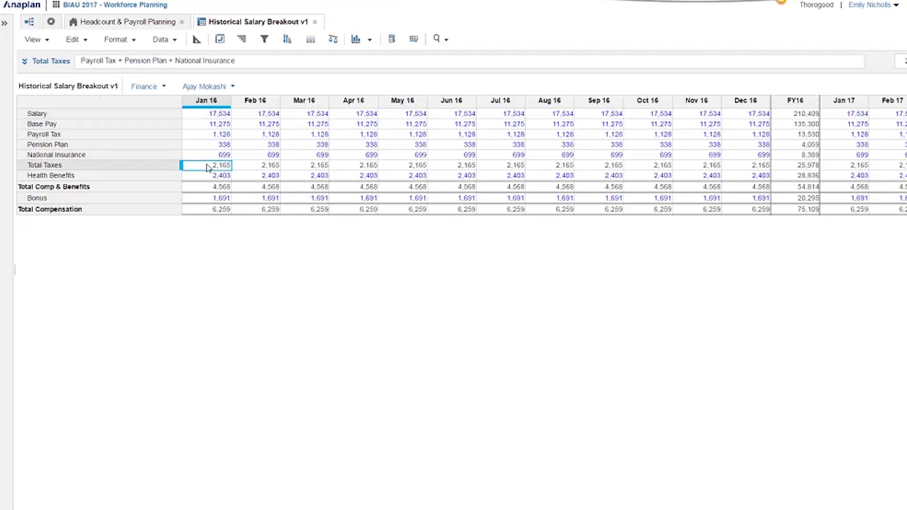
click(215, 189)
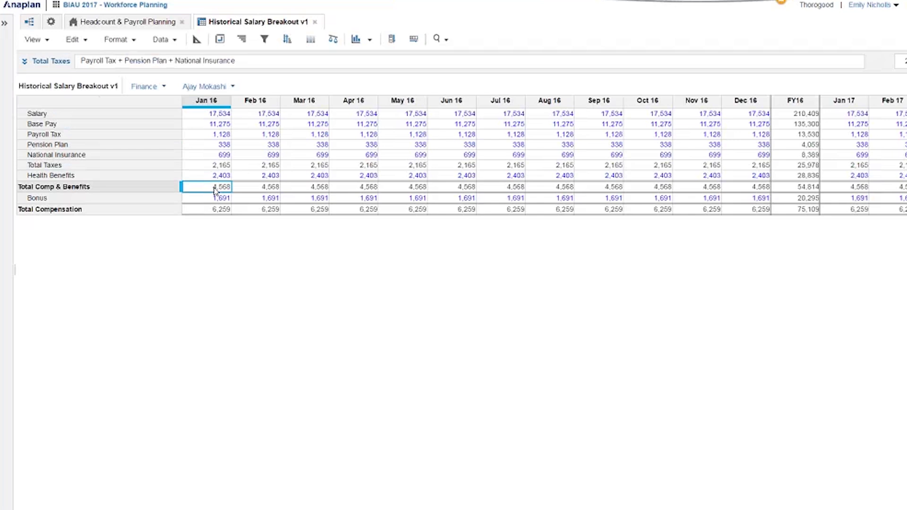
click(225, 211)
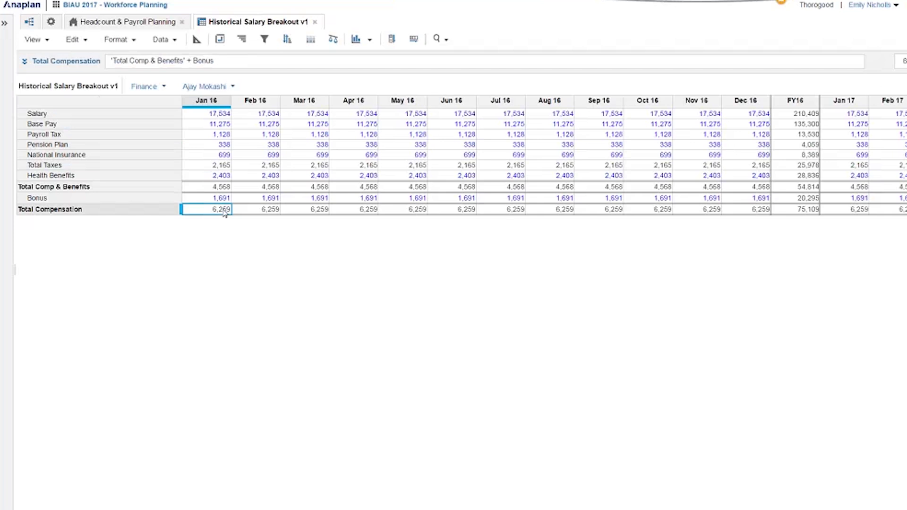
drag(222, 166, 314, 170)
click(273, 171)
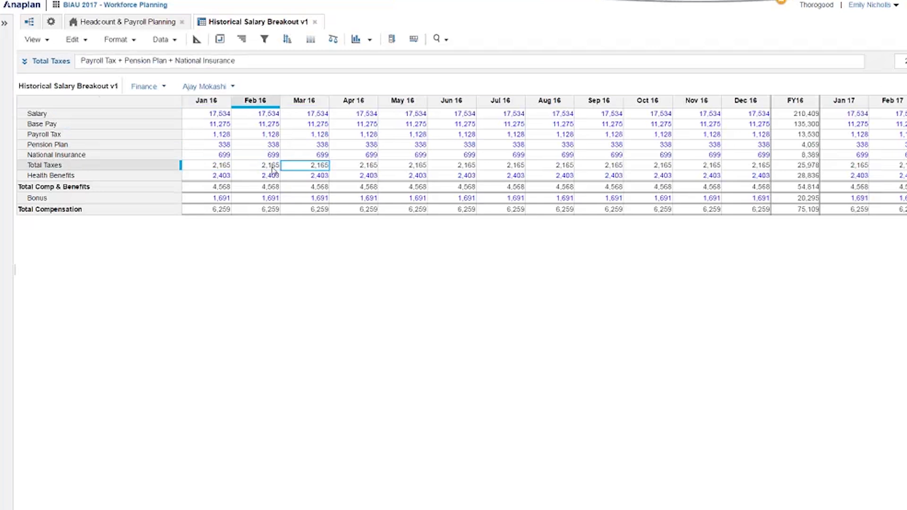
click(213, 170)
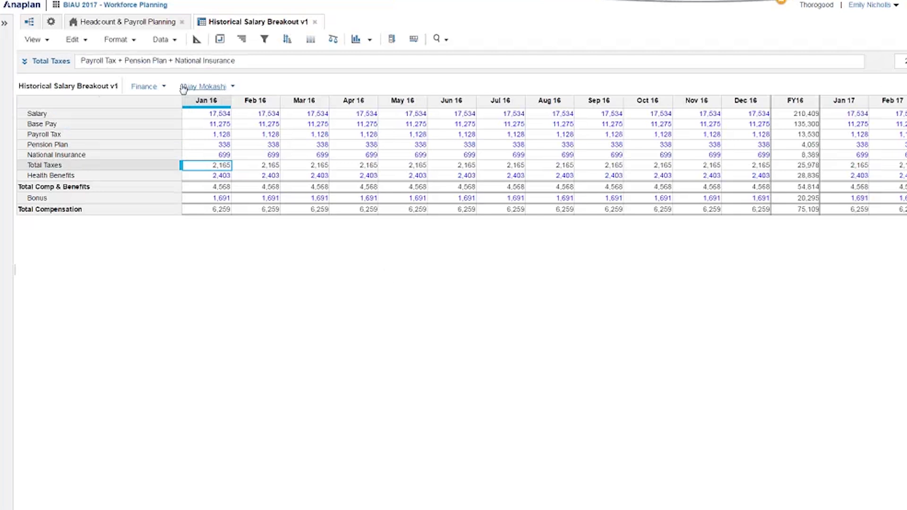
Switch the department to HR and pivot the module to put Employee and Departments in rows and Line Items in pages
click(163, 86)
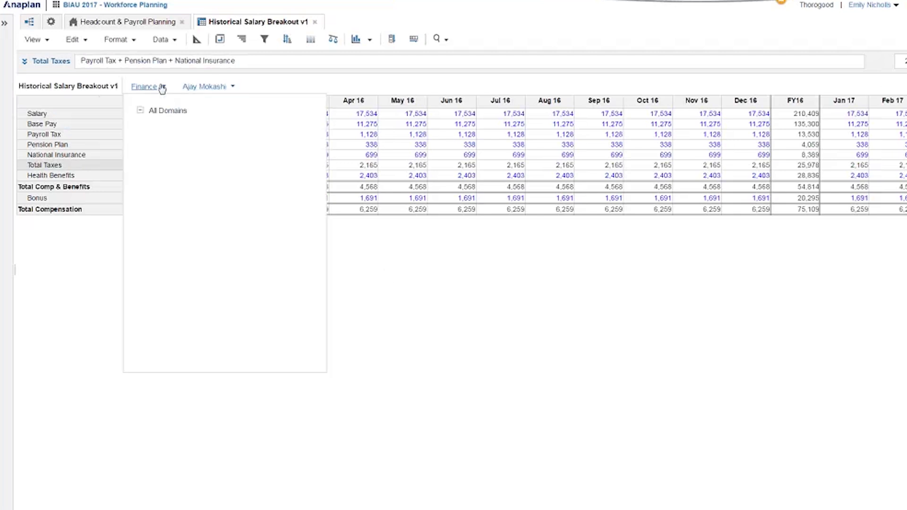
click(179, 134)
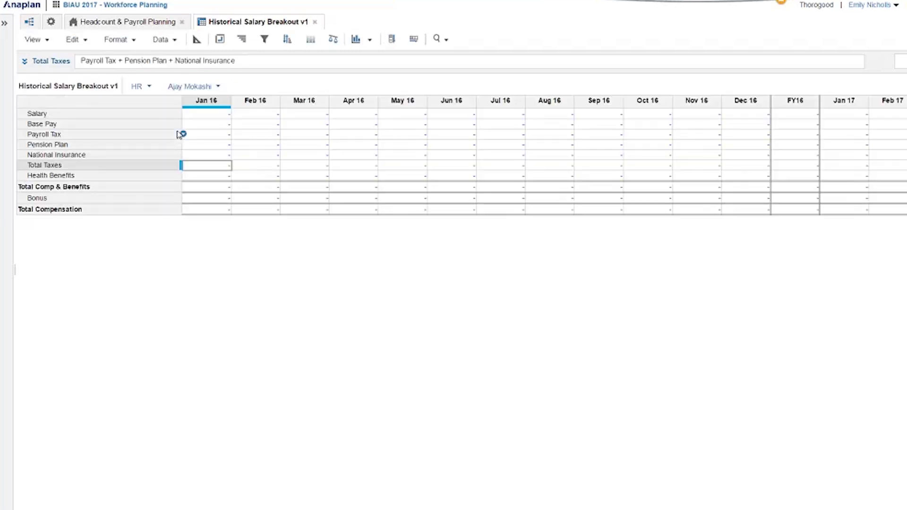
click(220, 41)
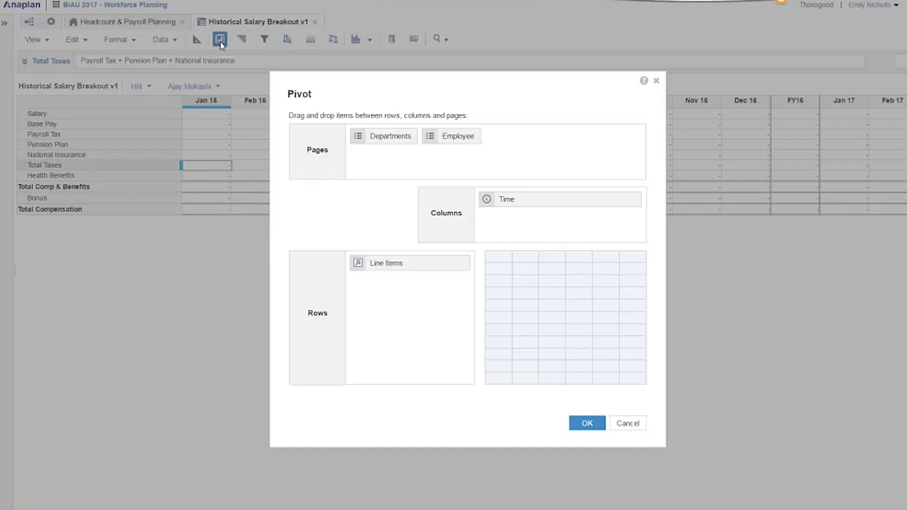
drag(381, 263, 422, 254)
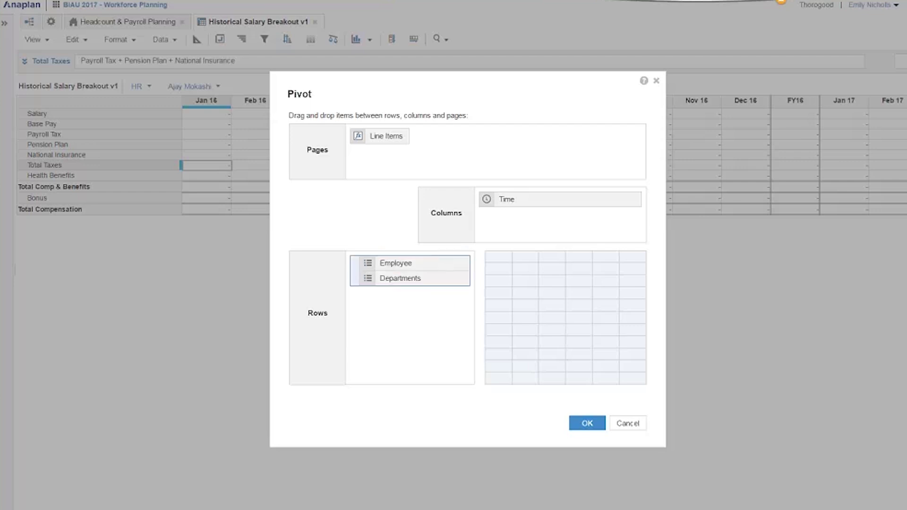
click(585, 423)
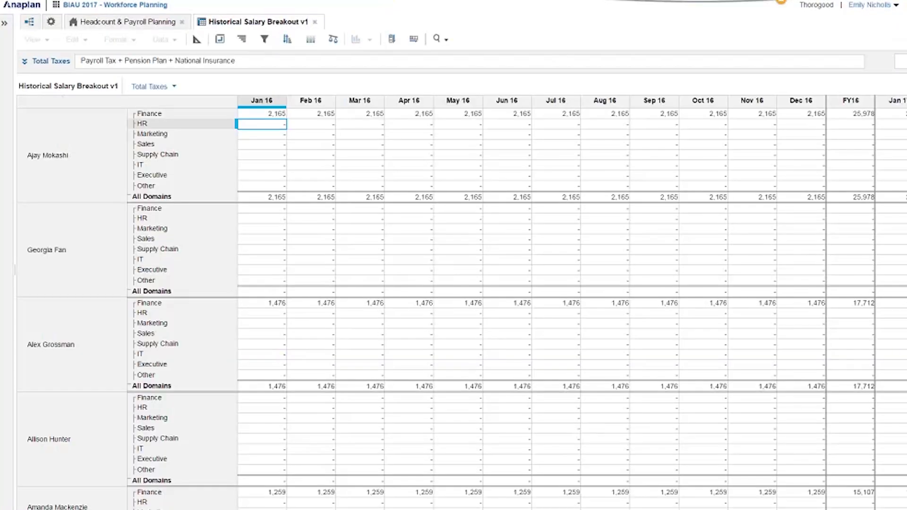
Look through the Total Taxes rows of the employees to examine which departments hold data for each employee
click(76, 165)
click(80, 250)
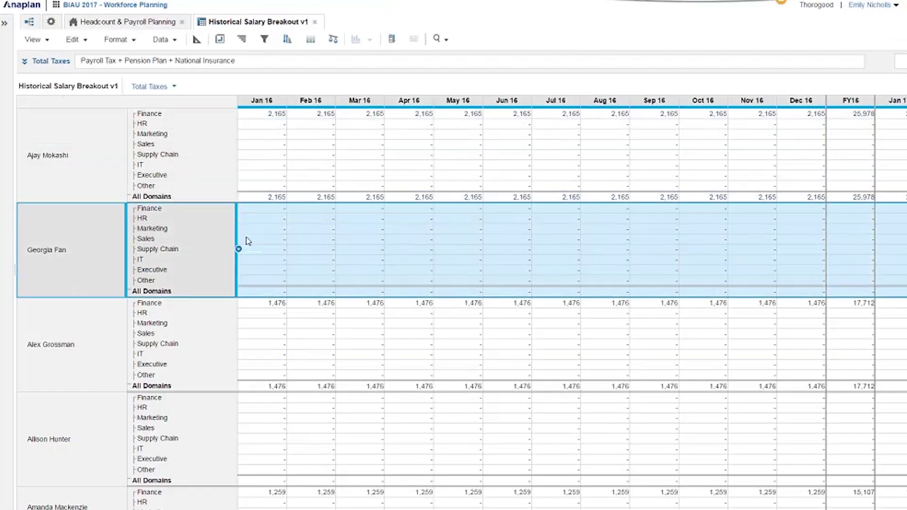
click(285, 204)
scroll(314, 203, down, 3)
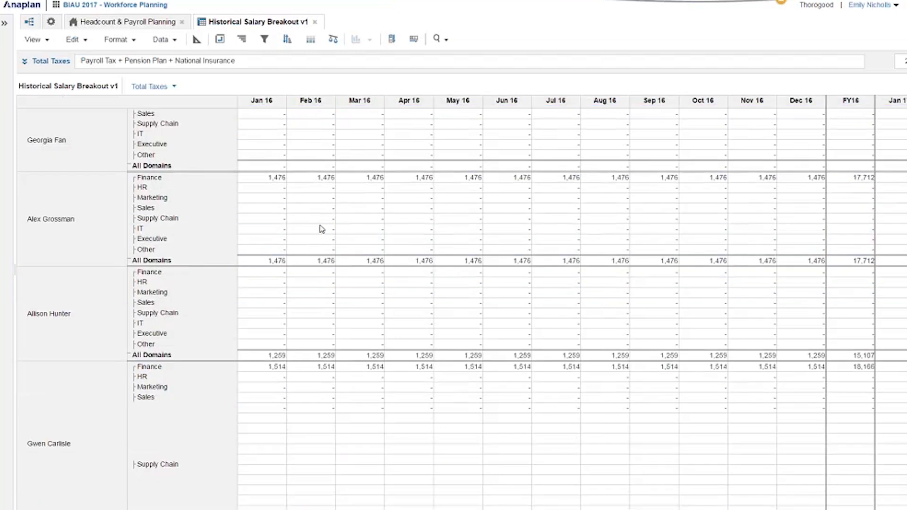
scroll(321, 229, down, 3)
scroll(320, 229, down, 5)
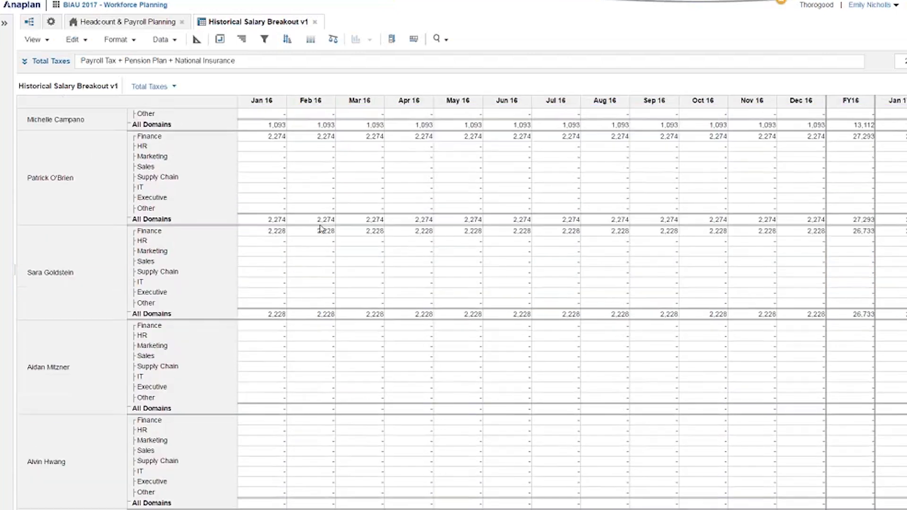
scroll(321, 229, down, 3)
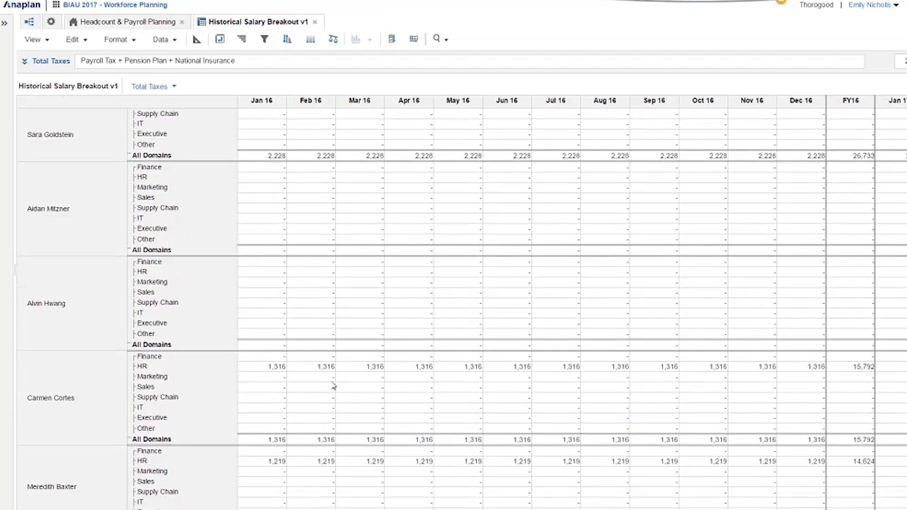
scroll(334, 386, up, 3)
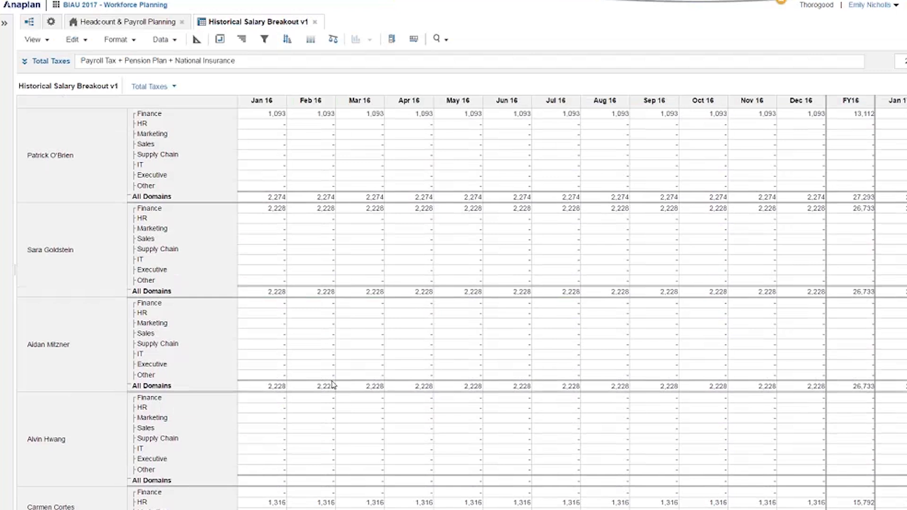
scroll(334, 383, up, 10)
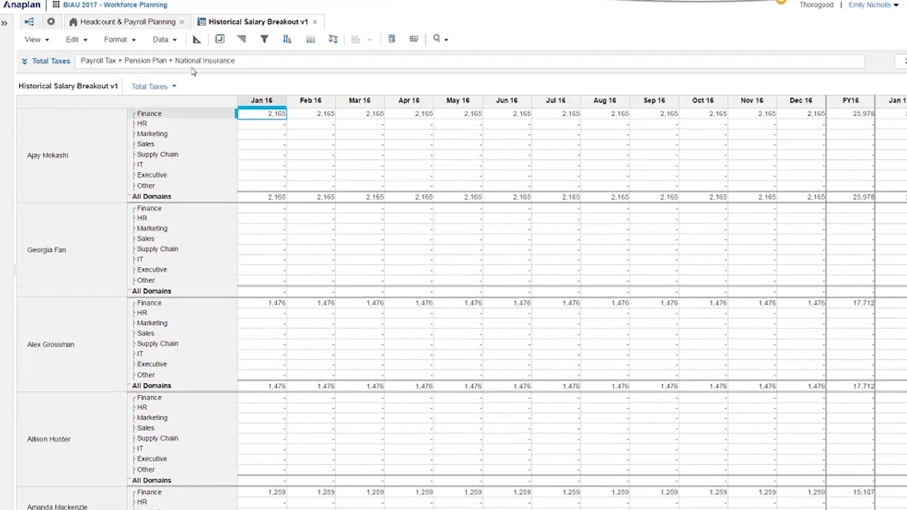
Check the module's overall Cell Count in its blueprint and return to the data grid
click(197, 40)
scroll(472, 165, right, 5)
scroll(544, 165, right, 5)
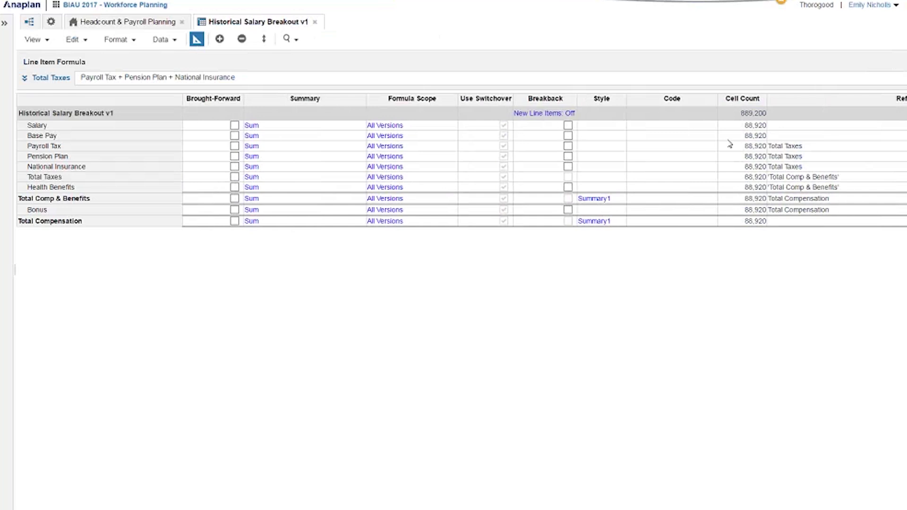
click(740, 116)
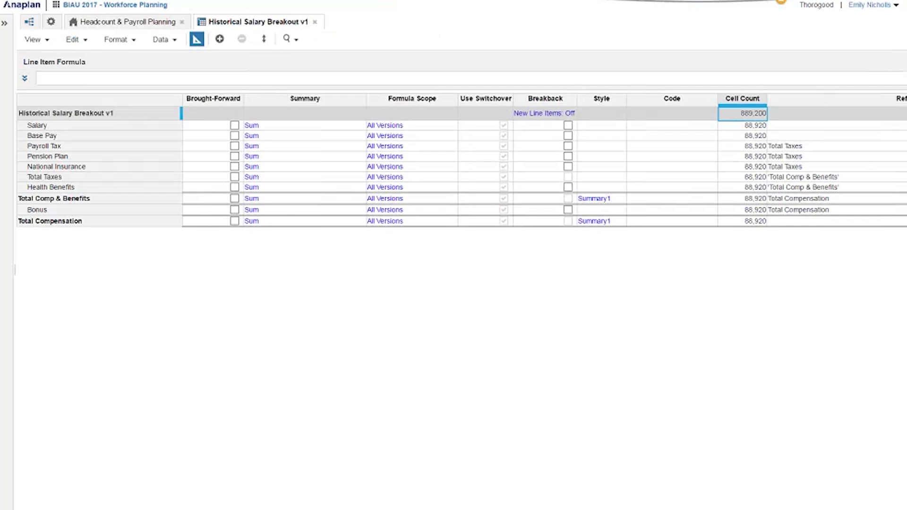
scroll(543, 163, left, 15)
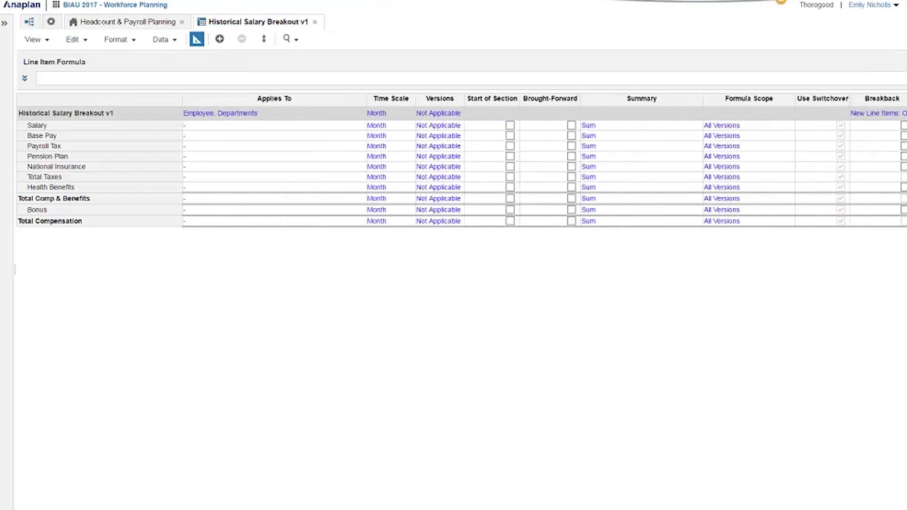
click(197, 39)
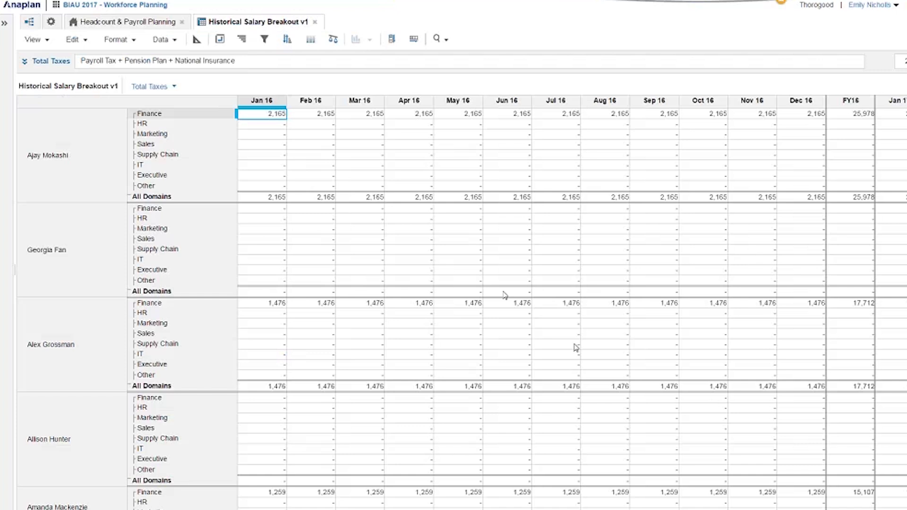
Open the model settings and show the contents of the Employee list and the Departments list
click(51, 21)
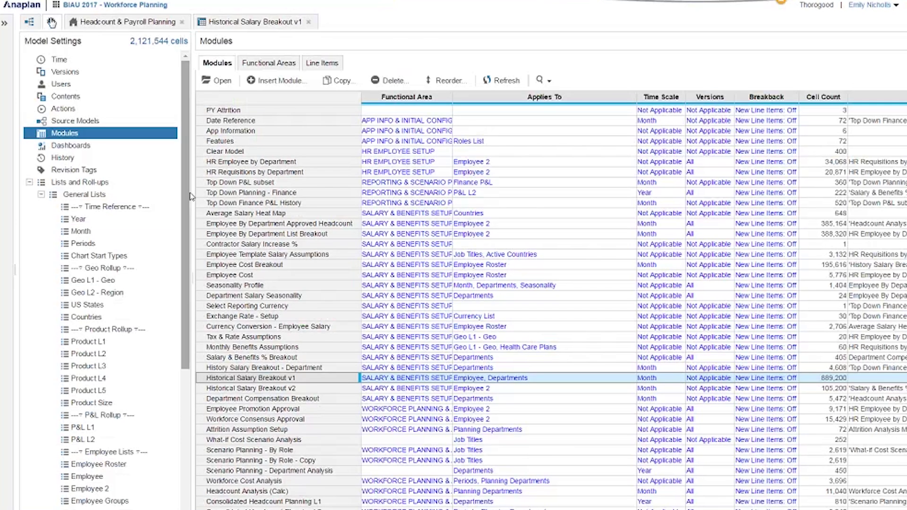
drag(191, 196, 191, 297)
scroll(132, 307, down, 1)
click(130, 312)
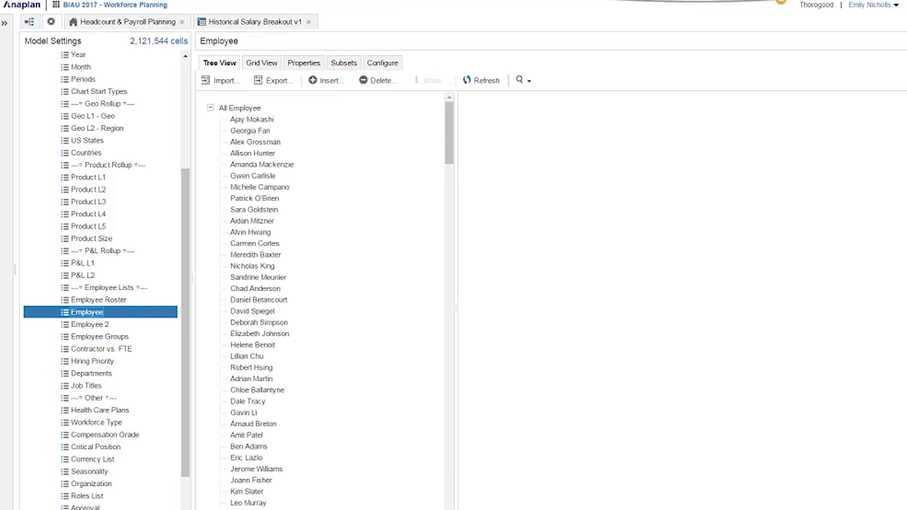
click(93, 373)
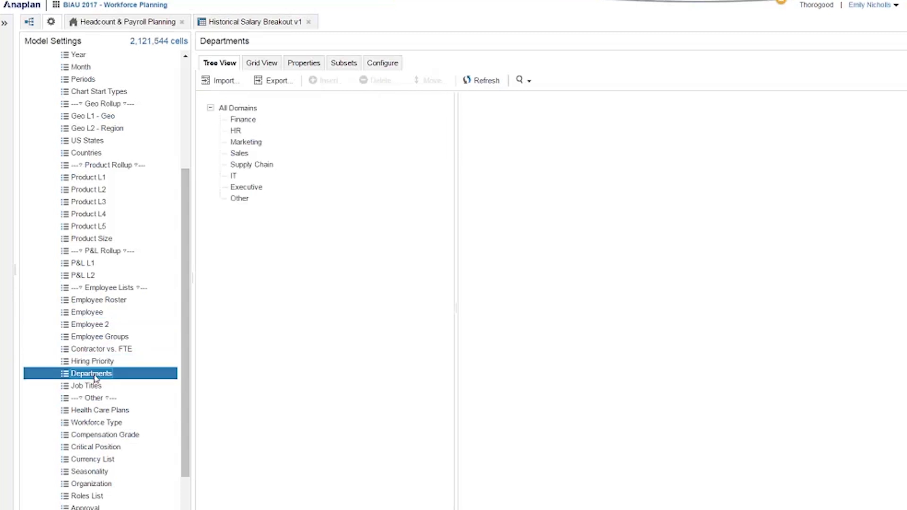
Show the contents of the Employee 2 list and expand the Finance and HR departments to view their employees
click(108, 326)
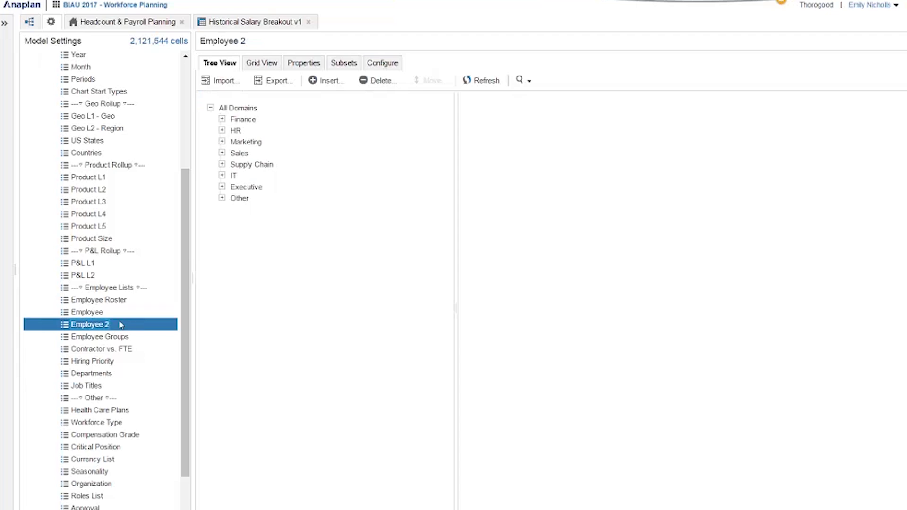
click(222, 119)
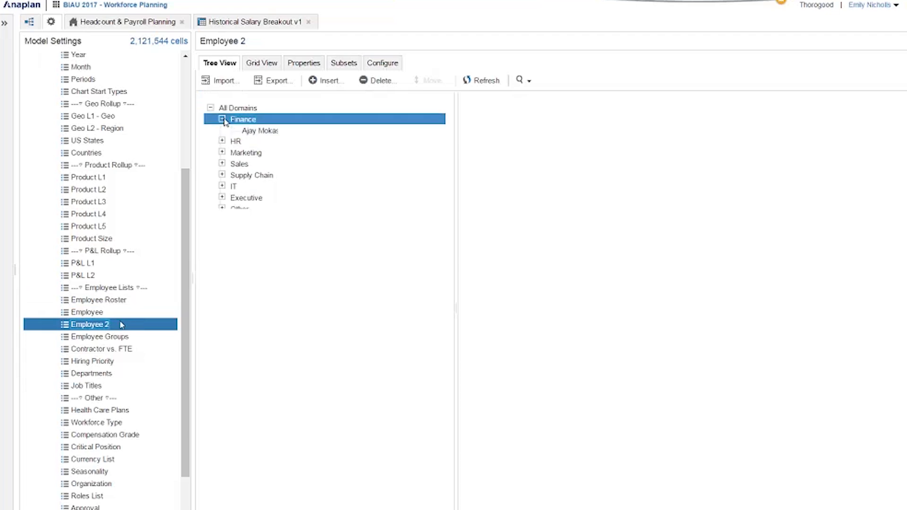
click(267, 153)
ctrl+click(272, 198)
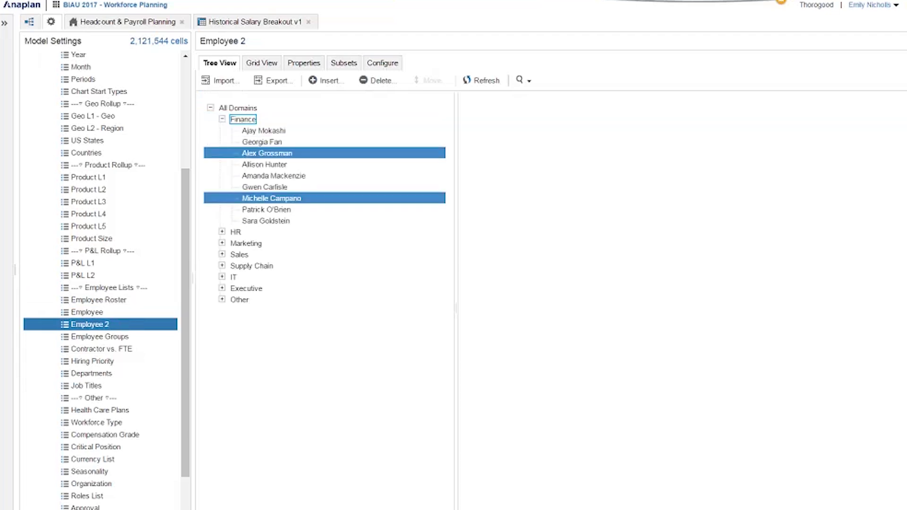
click(223, 231)
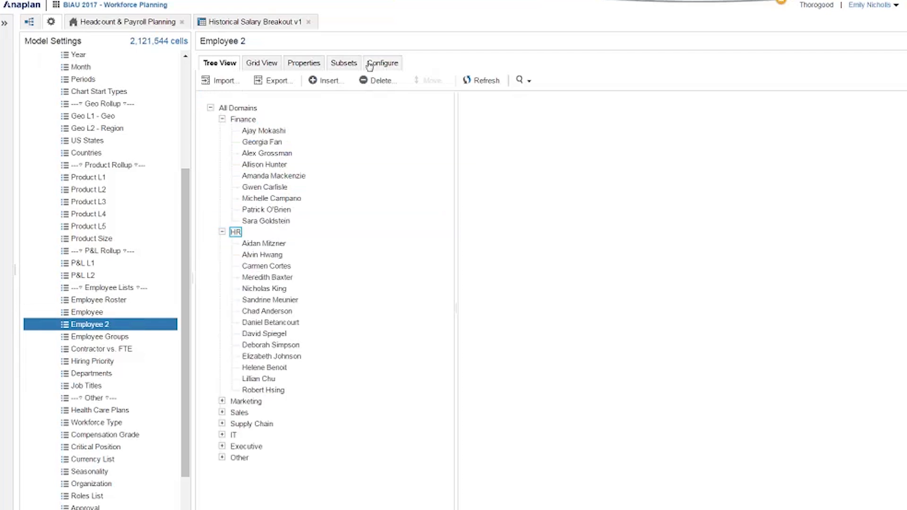
Check the Parent Hierarchy in the Employee 2 list's configuration and return to its tree view
click(384, 63)
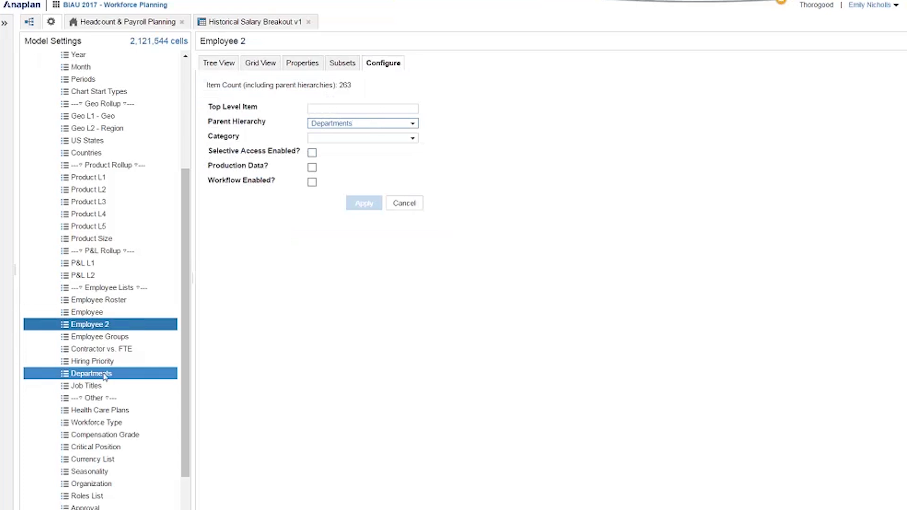
click(227, 65)
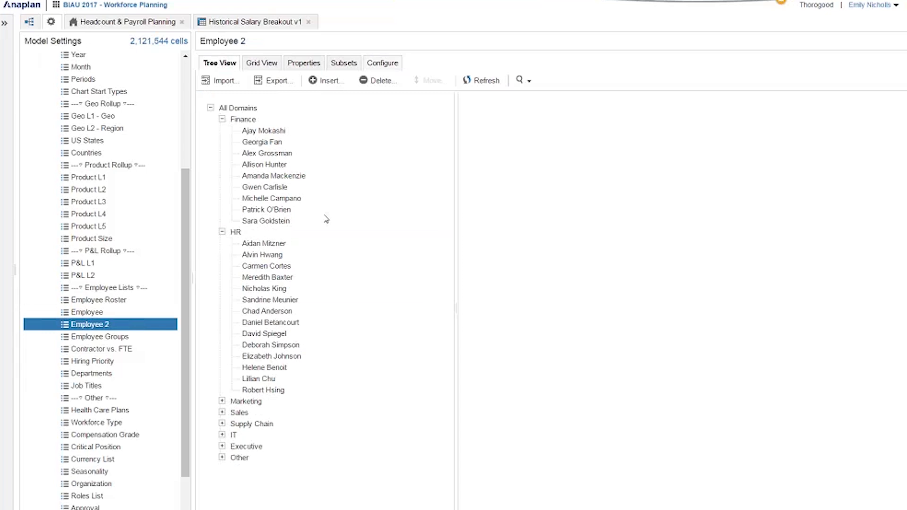
click(317, 220)
Open the Historical Salary Breakout v2 module from the model's module list and view the department groups in its employee selector
drag(186, 195, 191, 63)
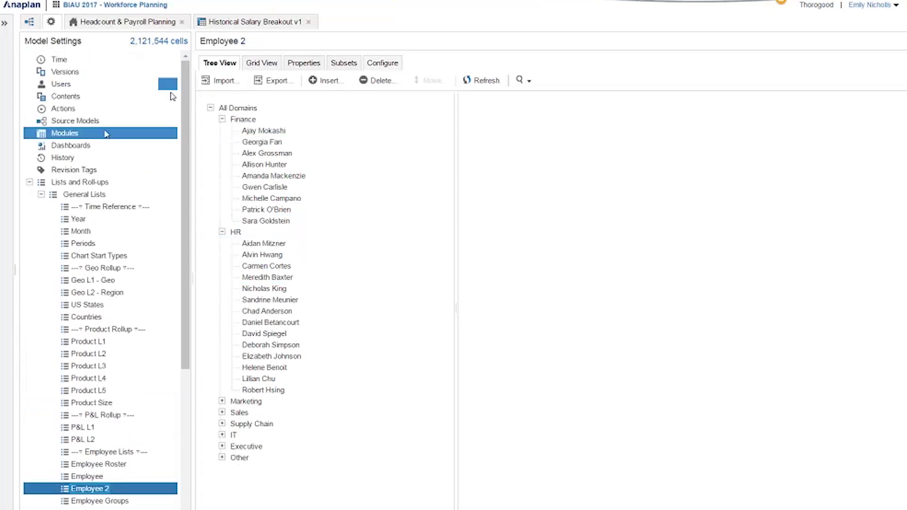
click(105, 133)
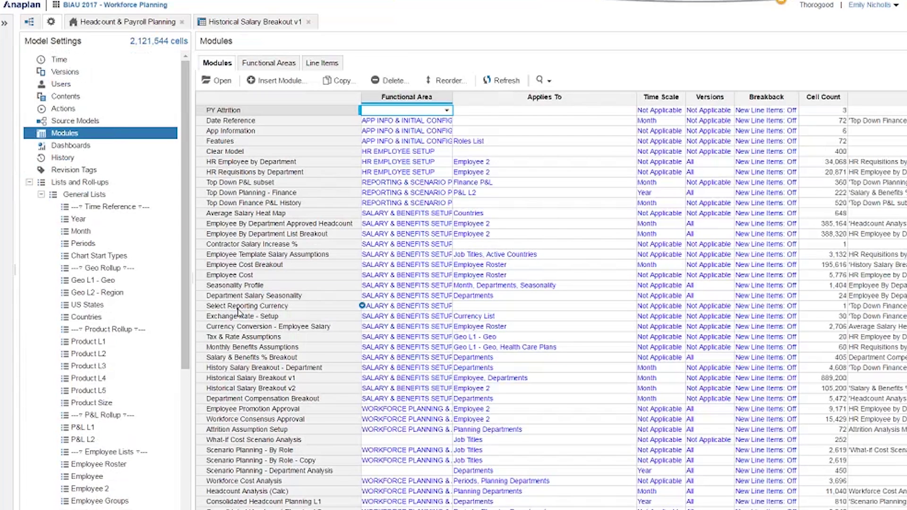
click(362, 387)
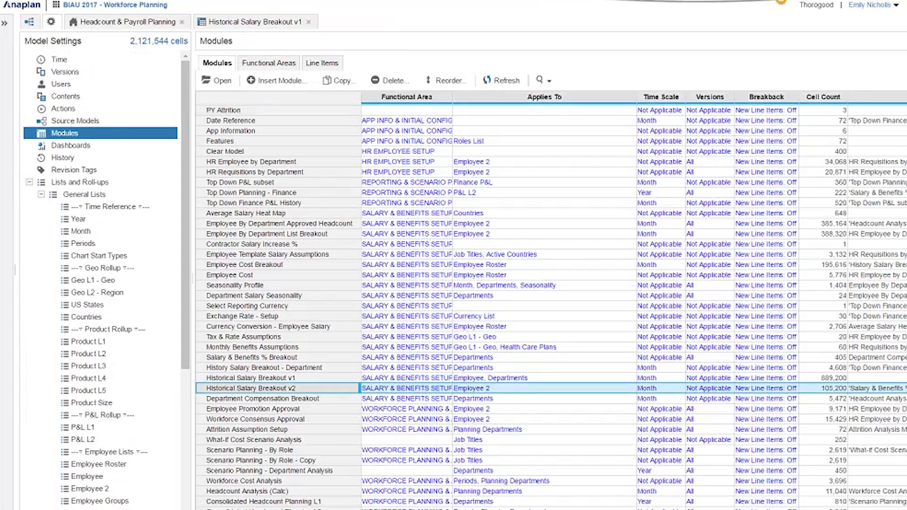
click(216, 81)
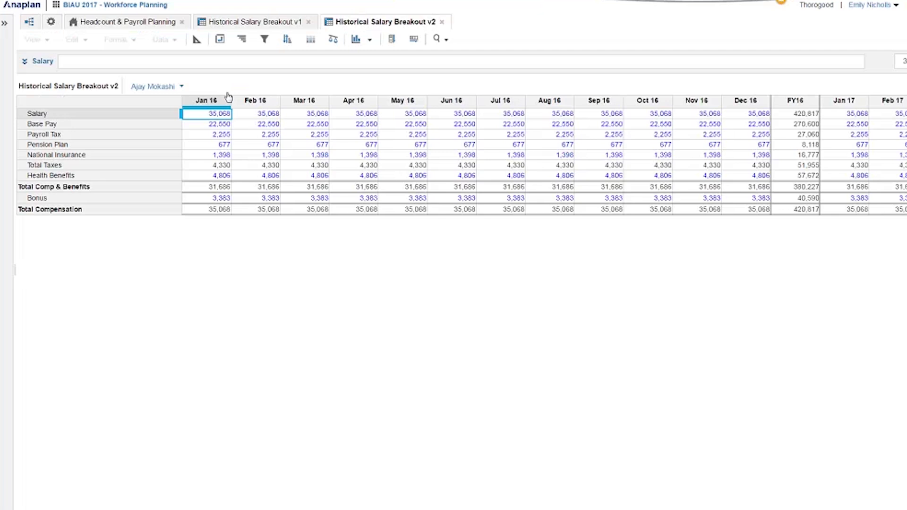
click(178, 87)
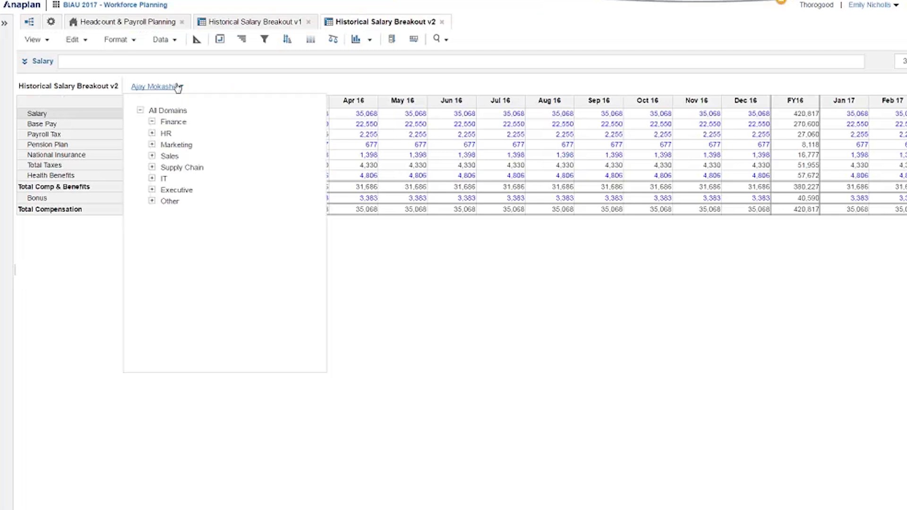
click(178, 87)
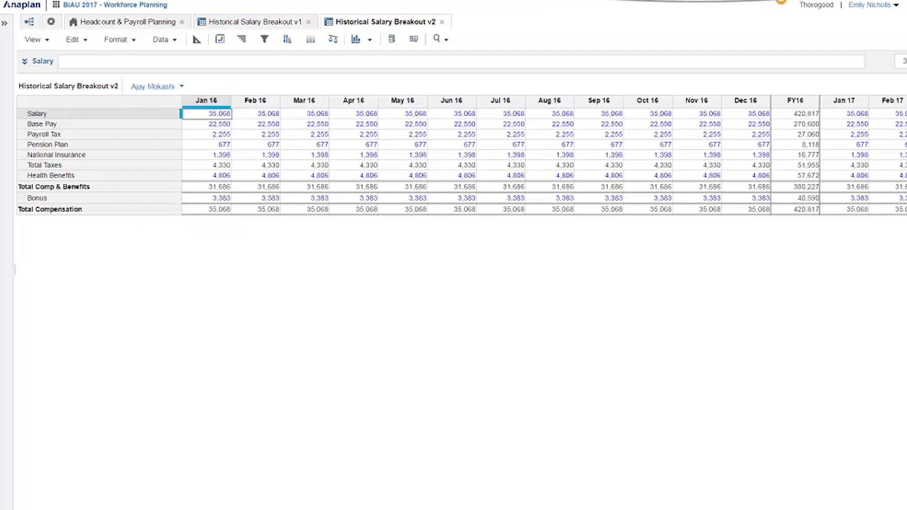
Pivot the module to put the employees in rows and Line Items in pages, and look through the salary rows by department
click(220, 39)
drag(370, 137, 375, 263)
click(587, 423)
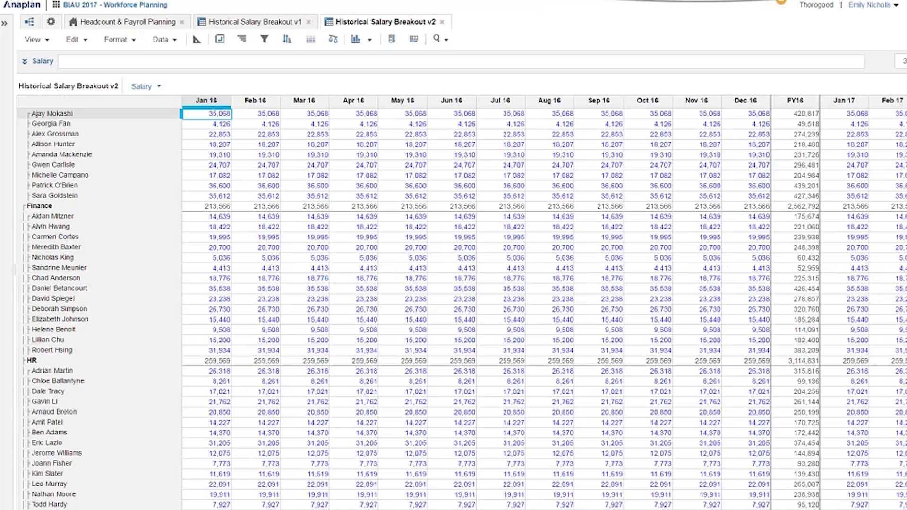
scroll(472, 307, down, 15)
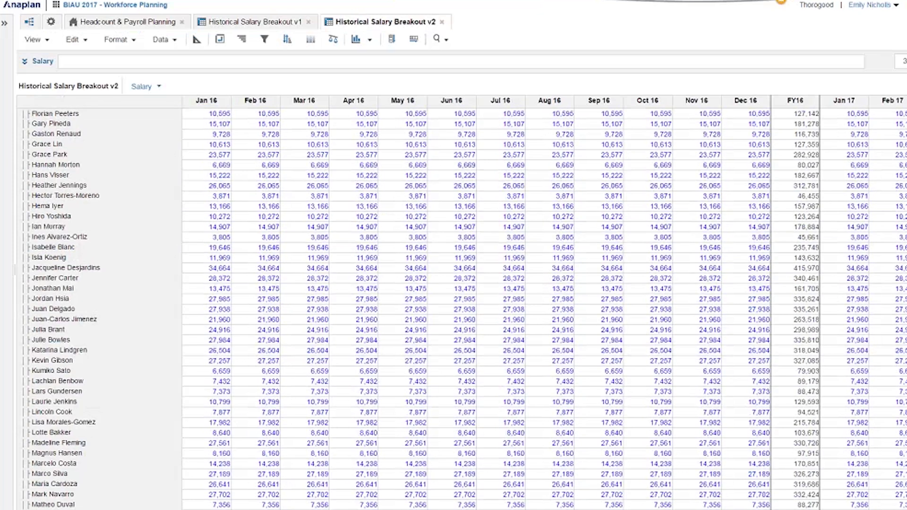
scroll(473, 307, down, 15)
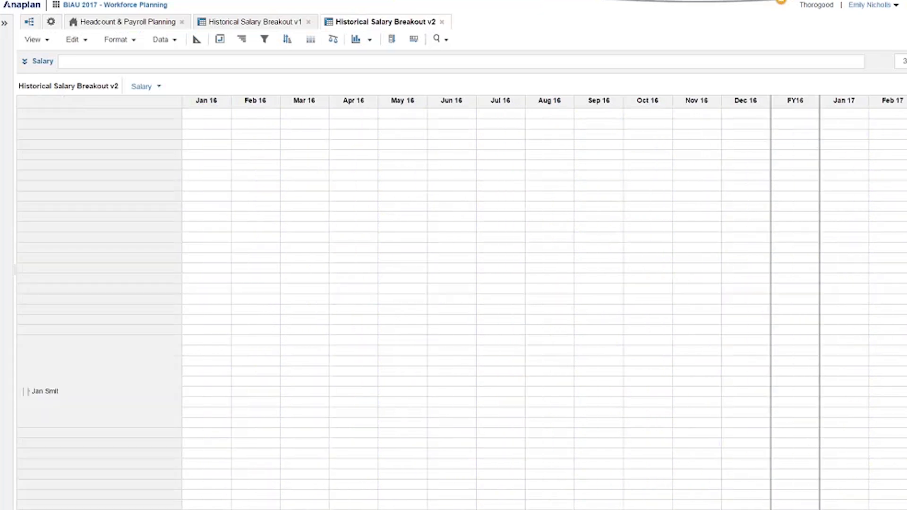
scroll(473, 307, down, 8)
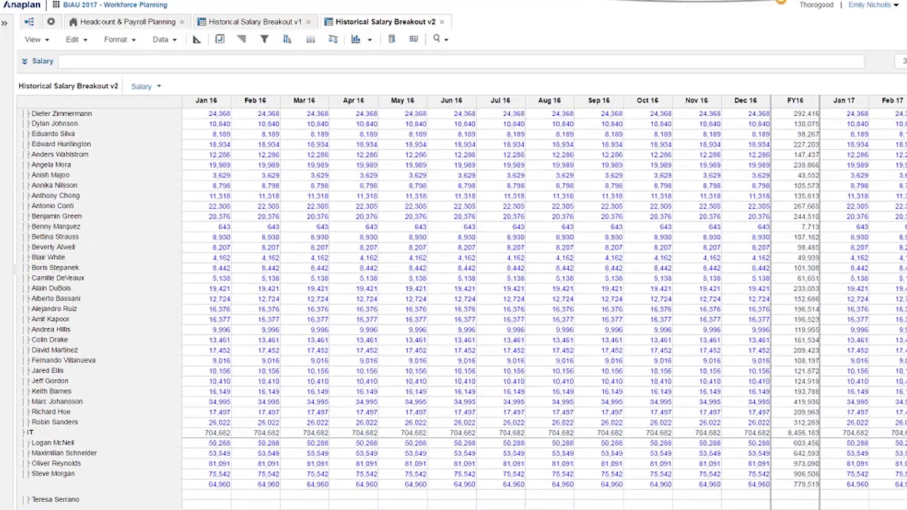
scroll(472, 307, down, 10)
Check the overall Cell Count of Historical Salary Breakout v2 in its blueprint
click(197, 39)
scroll(472, 175, right, 10)
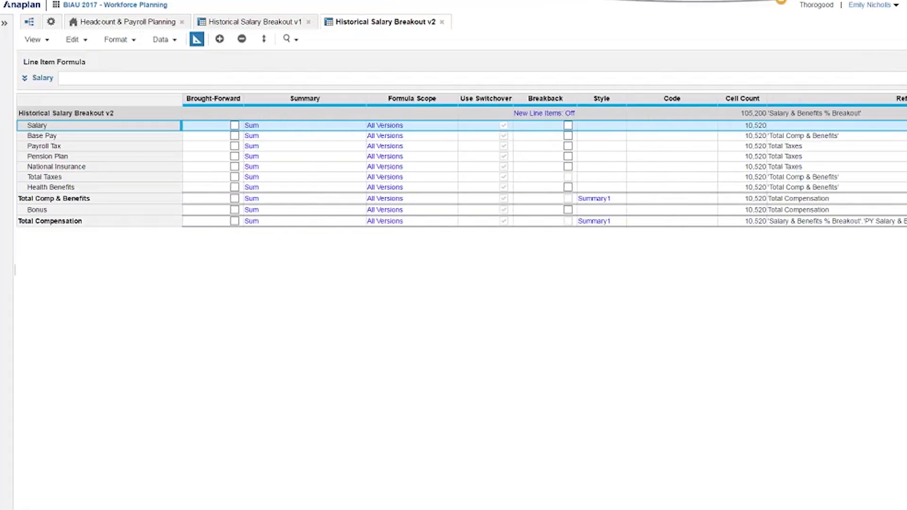
click(752, 117)
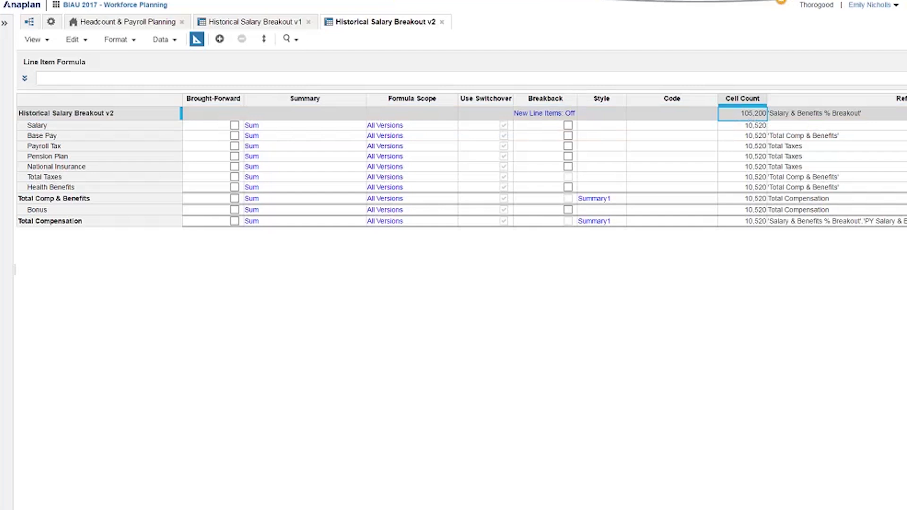
Rename the Employee 2 list as "Employee by Departments" in the model's General Lists
click(51, 23)
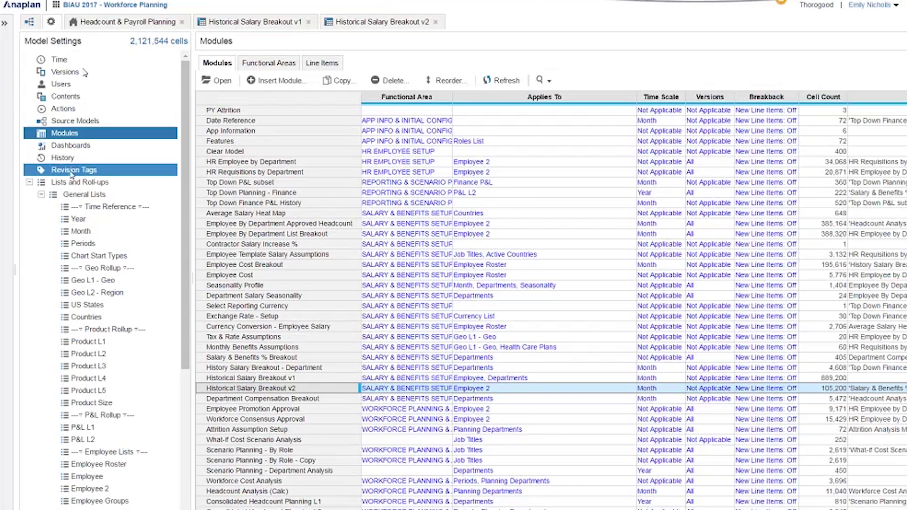
click(78, 194)
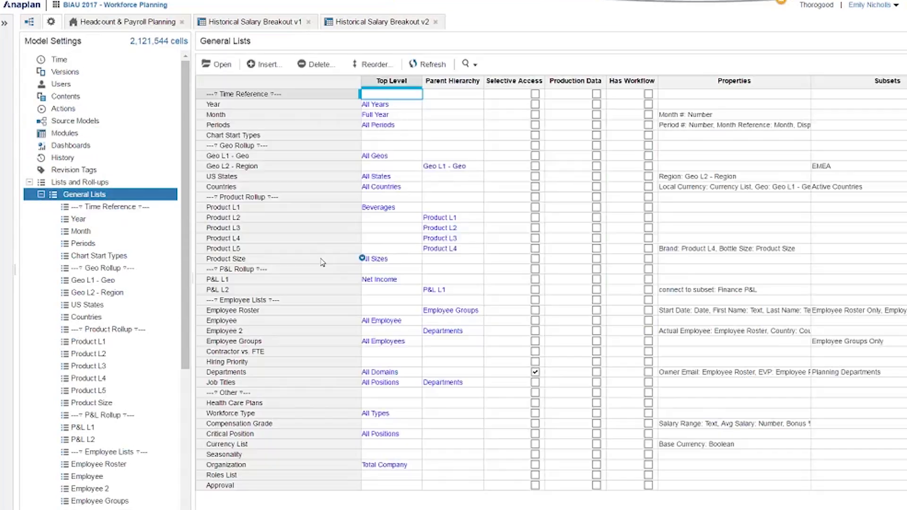
click(254, 332)
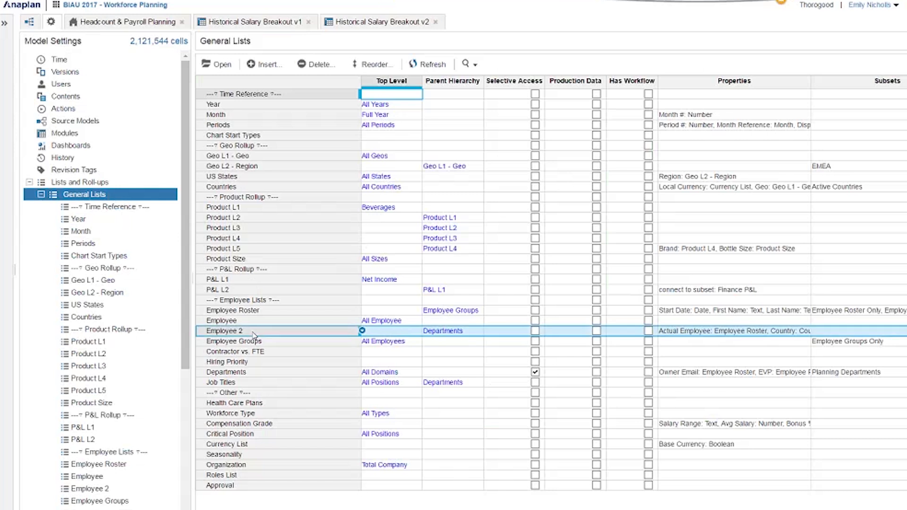
double_click(249, 331)
key(BackSpace)
text(By Department)
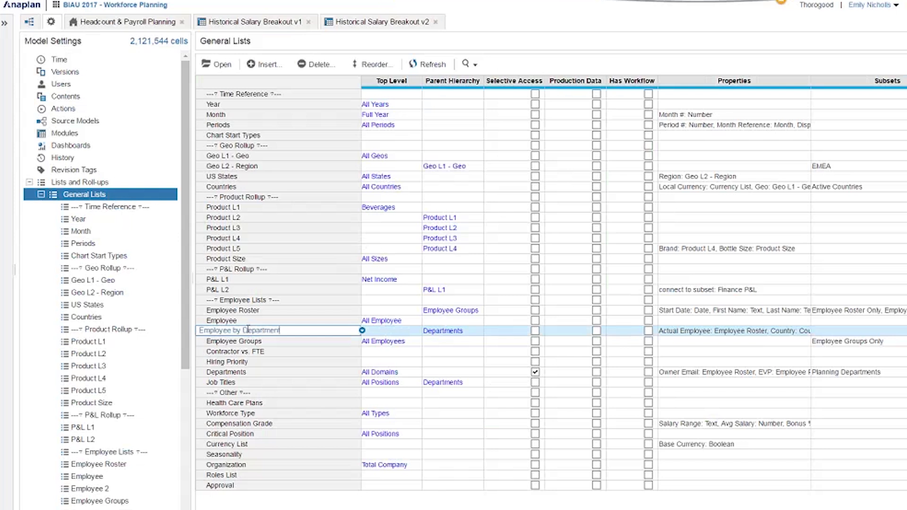
text(s)
key(Return)
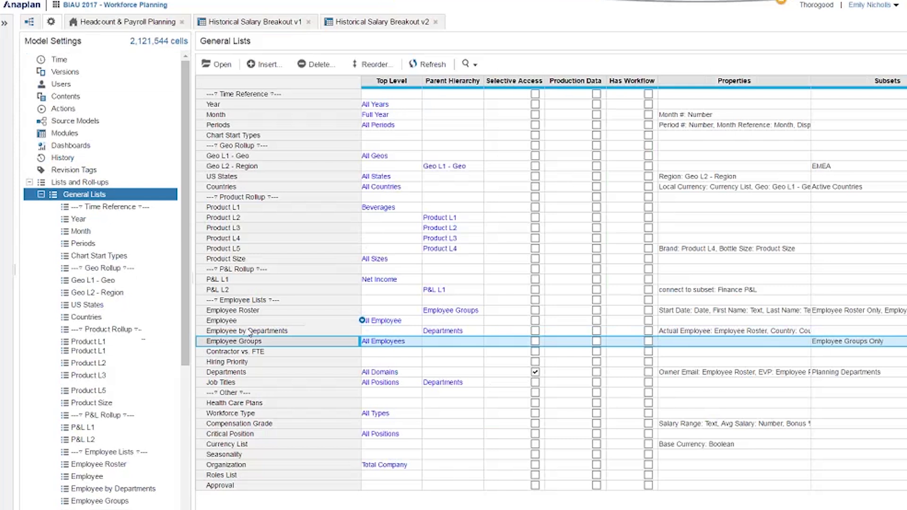
Check in the Historical Salary Breakout v2 blueprint which list the module applies to
click(250, 331)
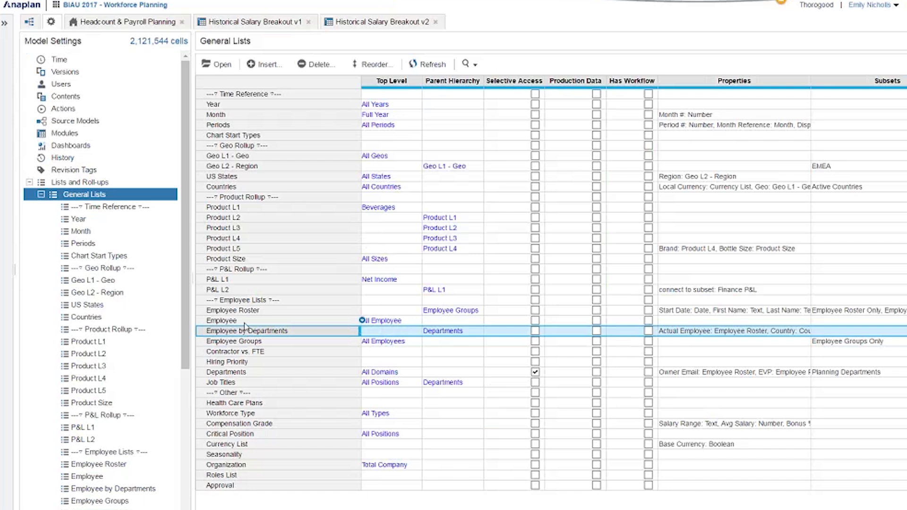
click(356, 24)
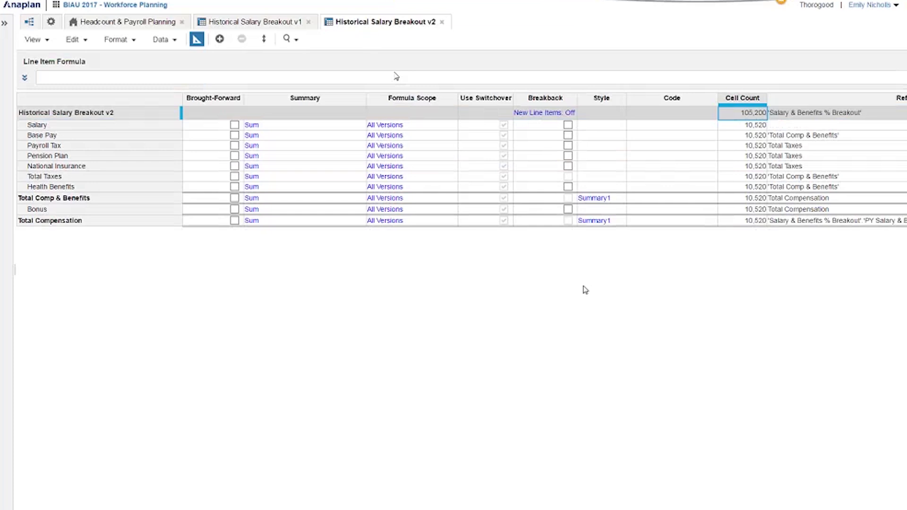
click(670, 117)
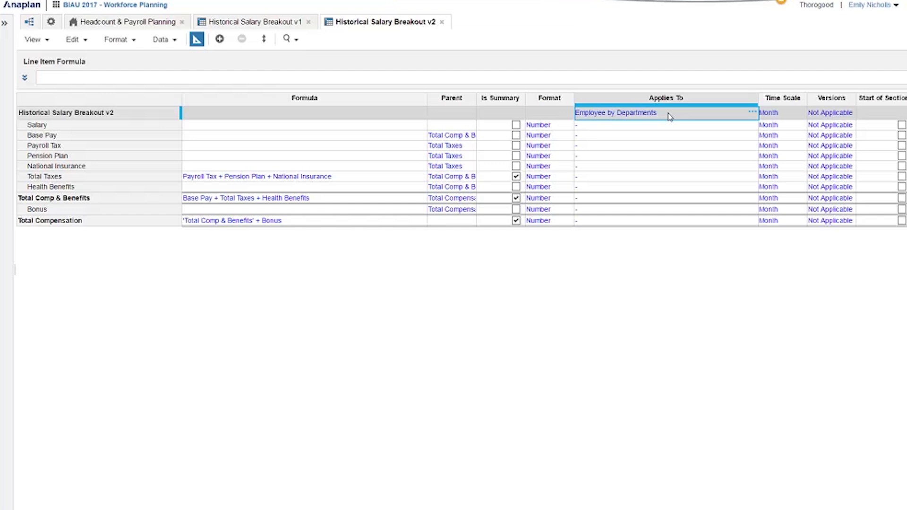
Insert a new version named "Scenario 3" at the end of the model's Versions
click(52, 22)
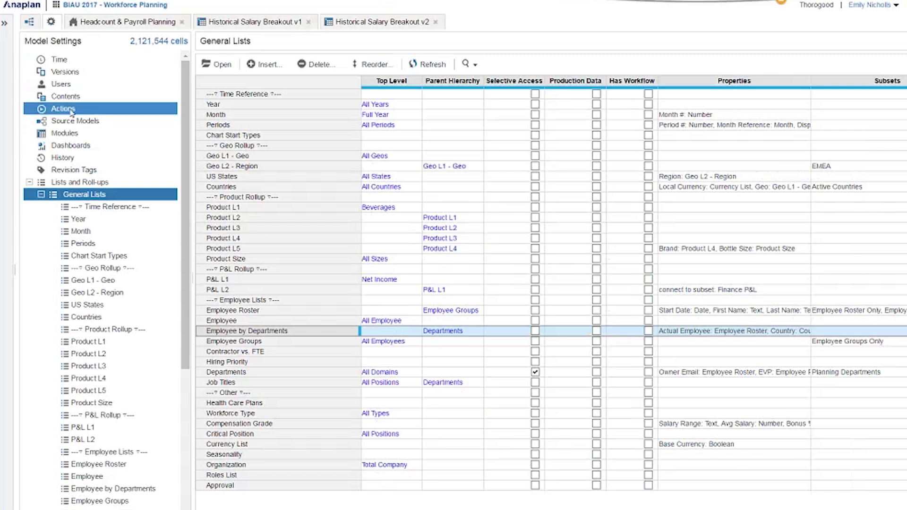
click(65, 72)
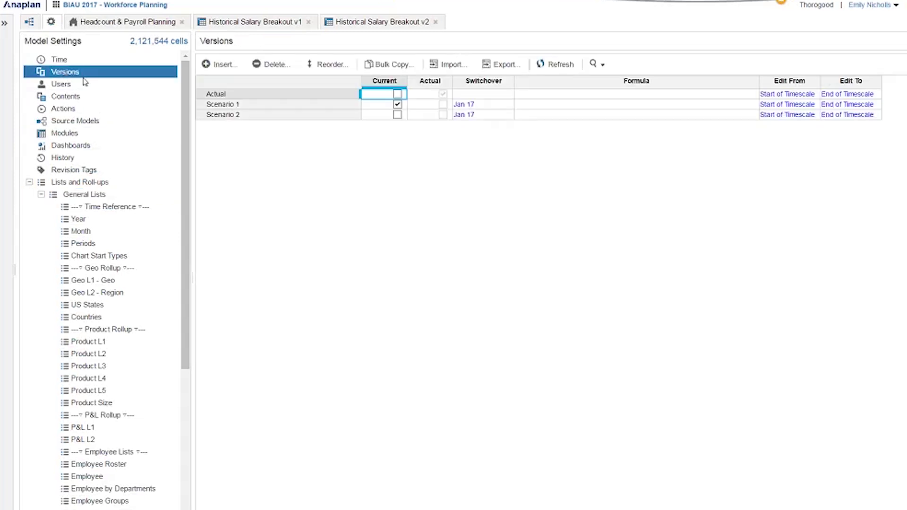
click(313, 97)
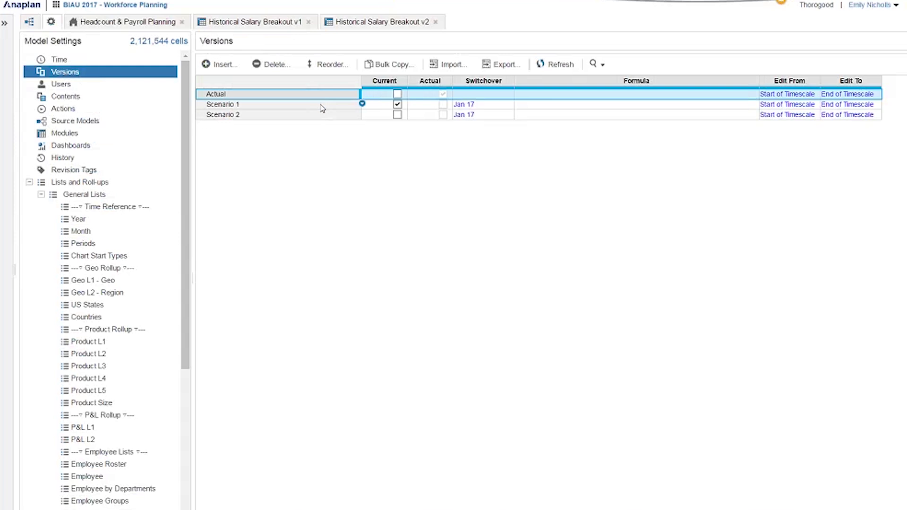
click(326, 116)
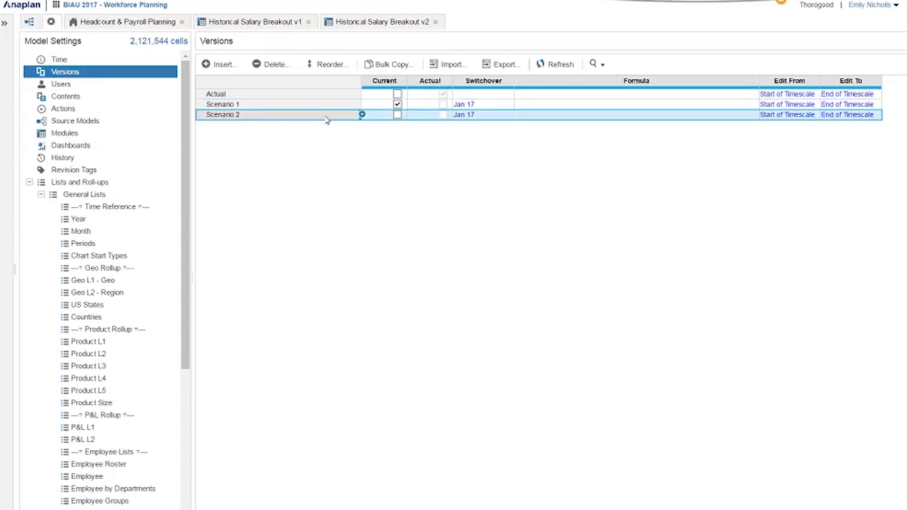
click(218, 63)
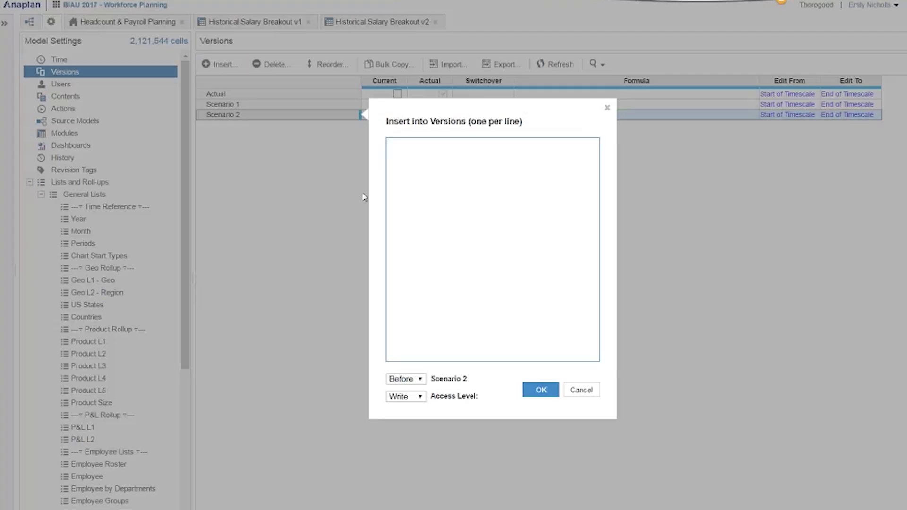
text(Scenario 3)
click(401, 379)
click(409, 424)
click(544, 392)
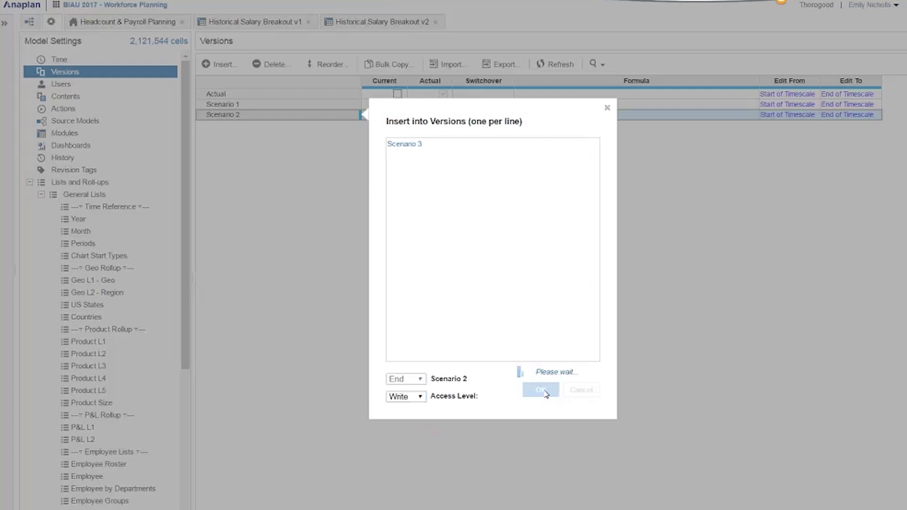
click(573, 386)
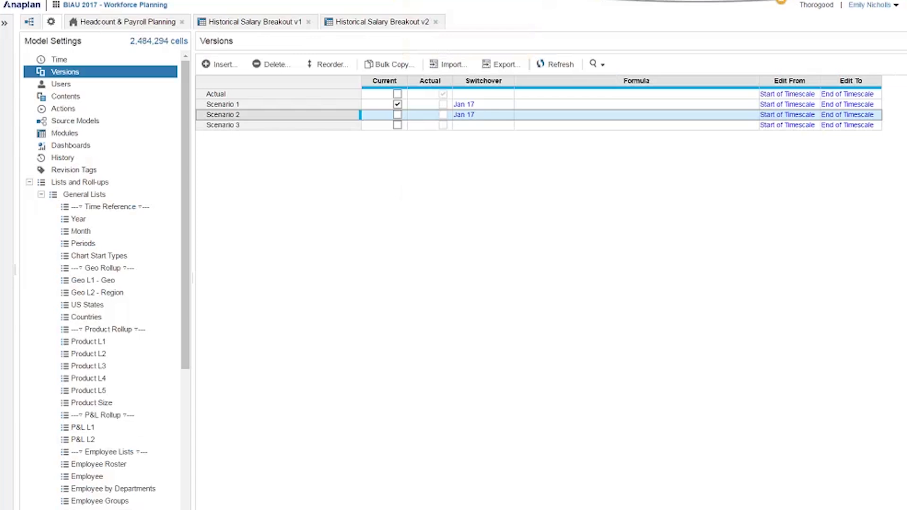
Bulk copy all data from the Actual version to Scenario 3, accepting the overwrite of Scenario 3's existing data
click(331, 94)
click(384, 66)
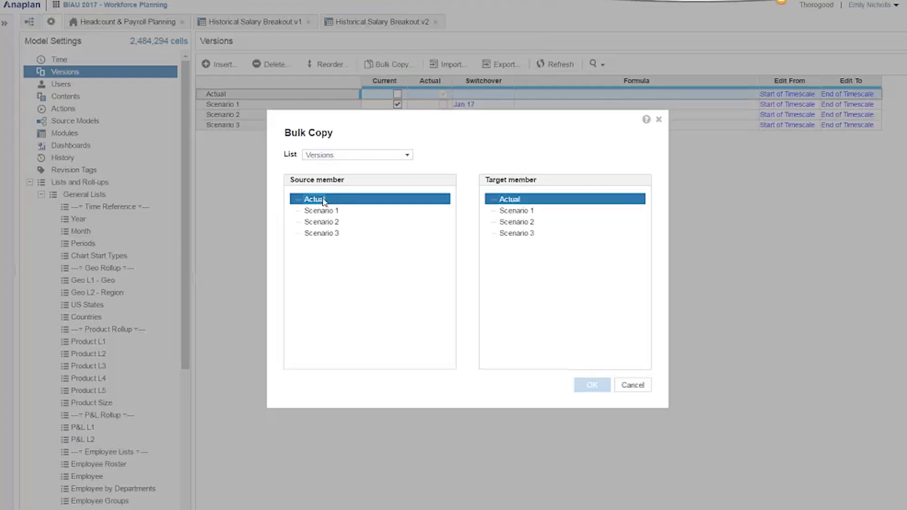
click(532, 222)
click(529, 234)
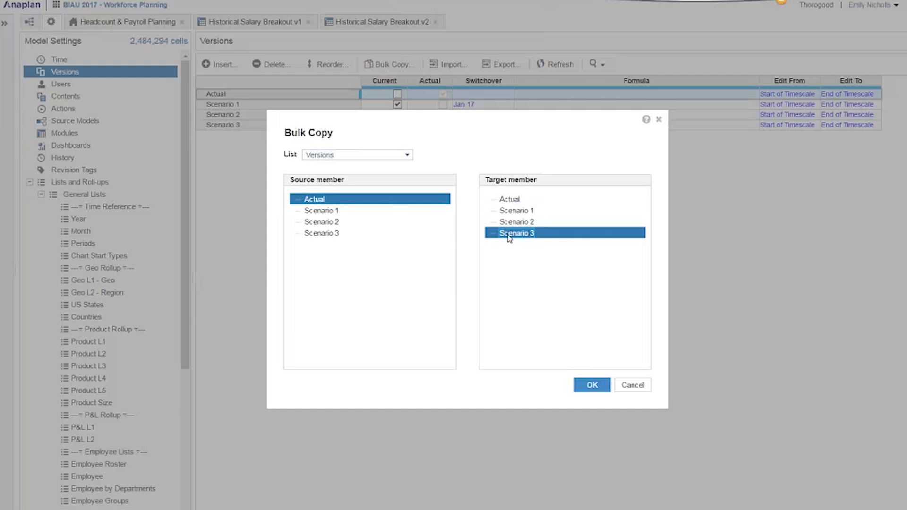
click(592, 385)
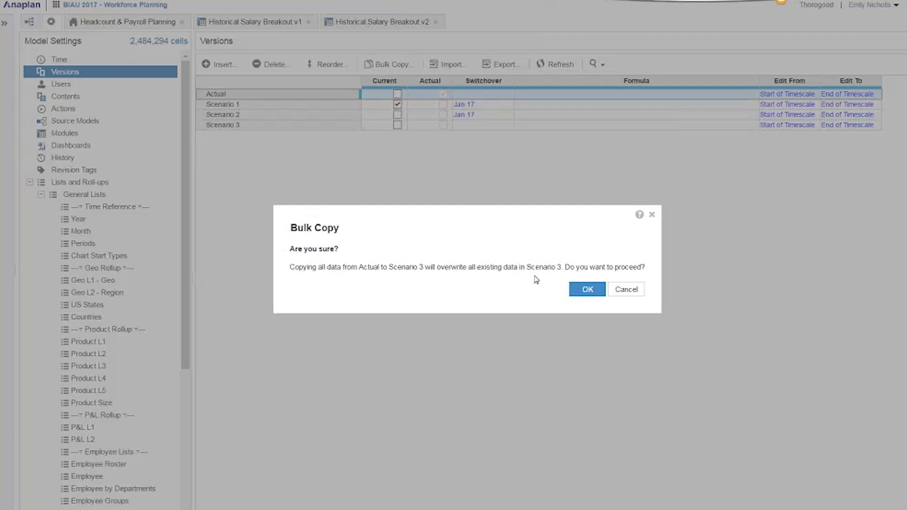
click(589, 291)
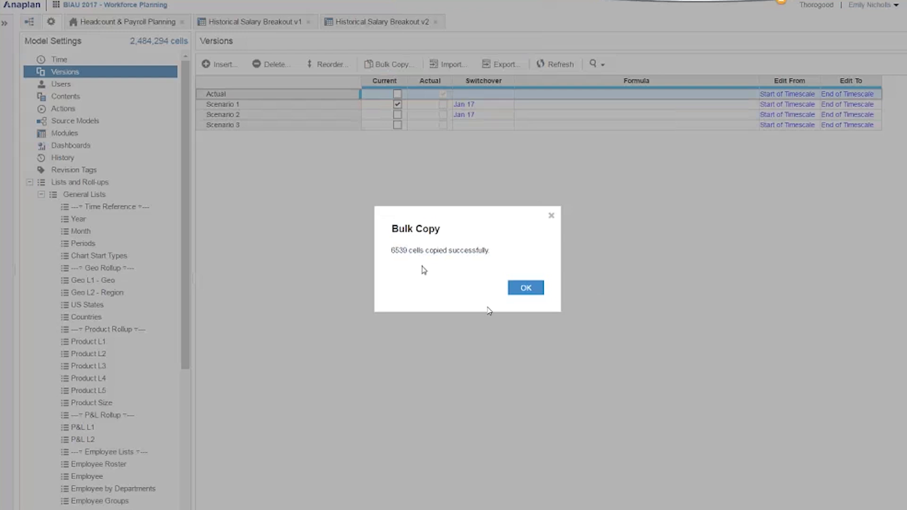
click(526, 288)
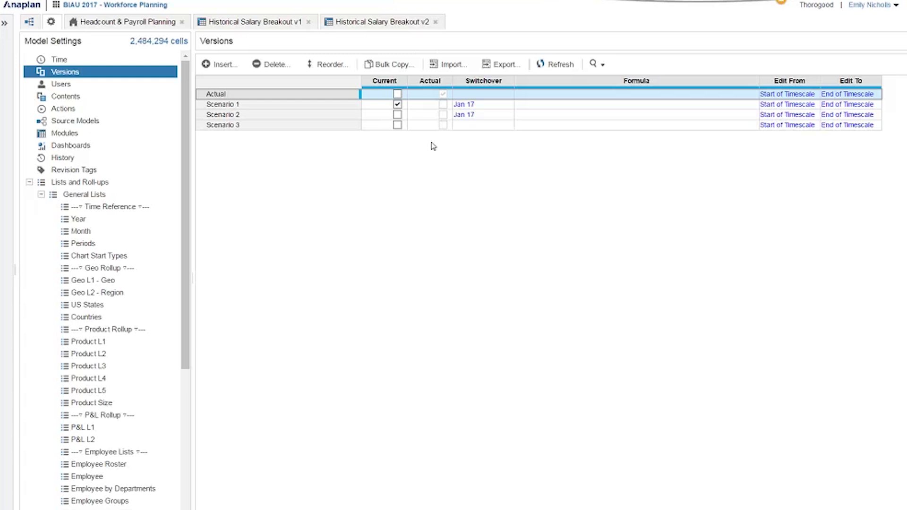
Set the Switchover of Scenario 3 to Jan 17, copied from Scenario 2, and accept the potentially destructive change
click(490, 118)
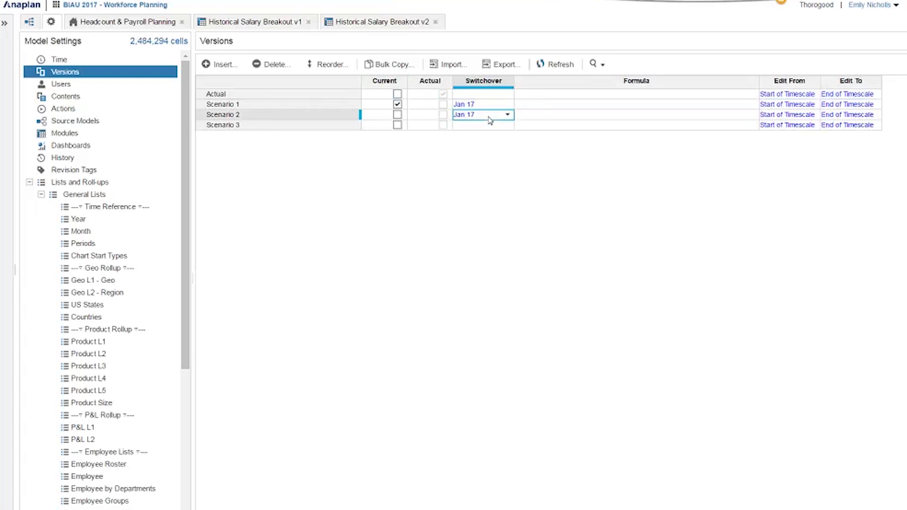
click(489, 128)
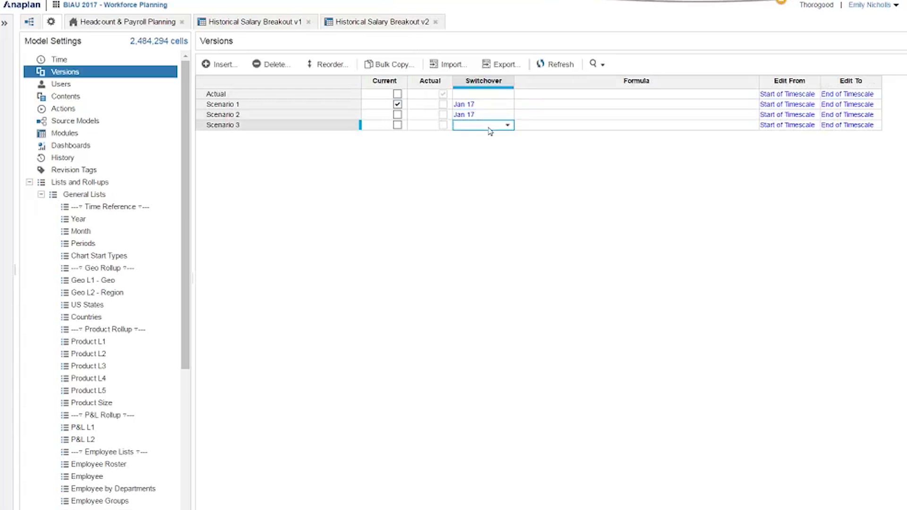
key(ctrl+v)
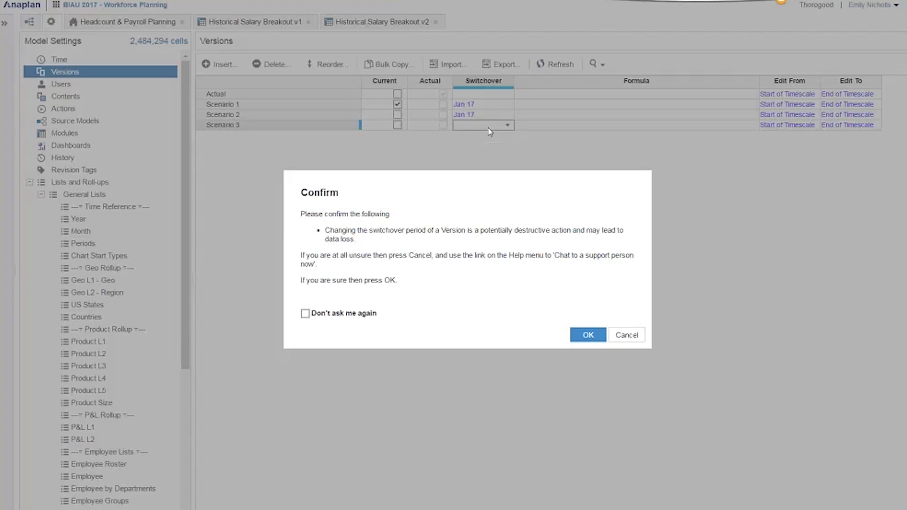
click(586, 335)
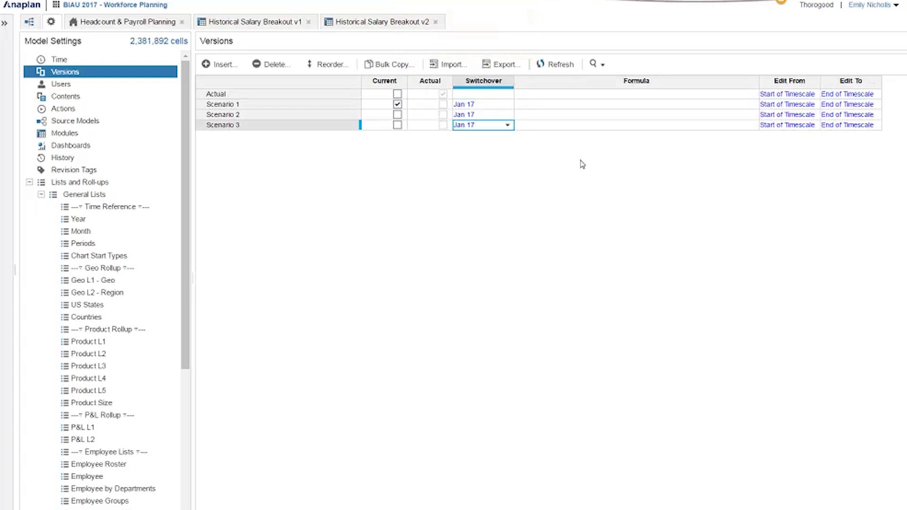
In the users' role access to versions, set Actual to Read for the CFO, COO and Department Head roles
click(75, 86)
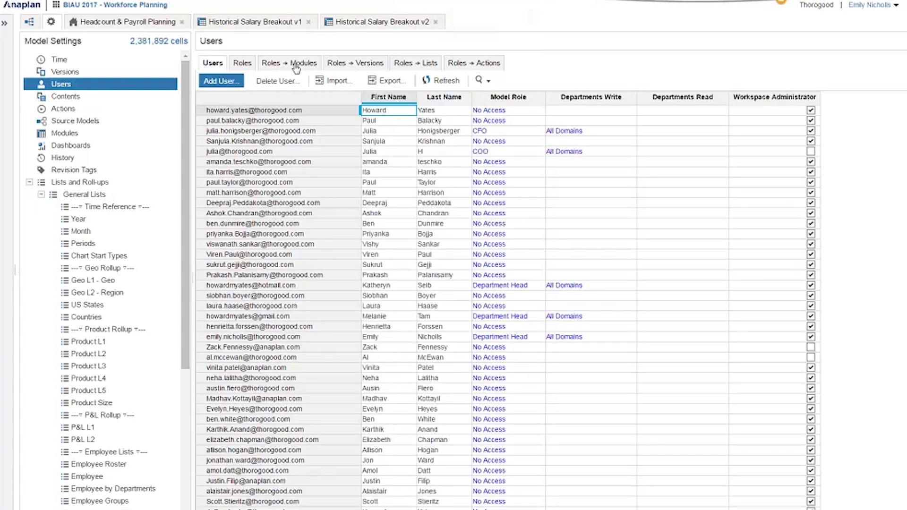
click(352, 64)
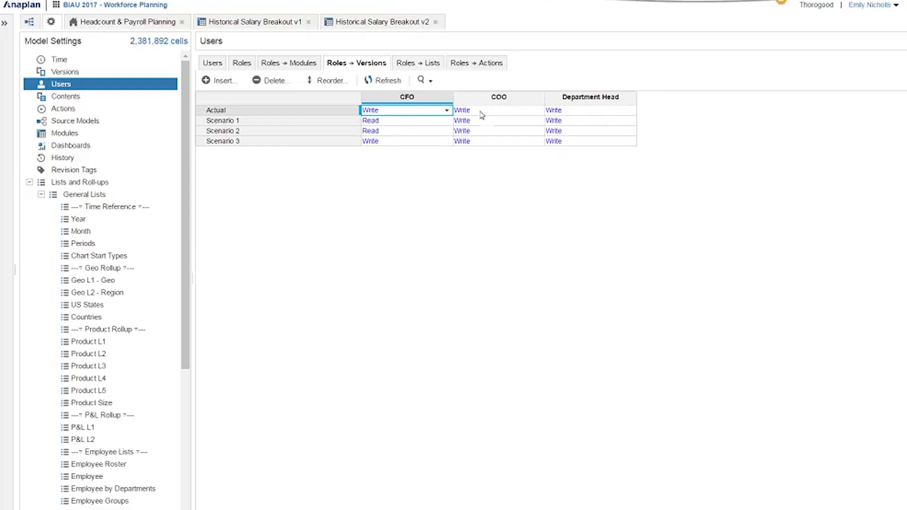
click(448, 111)
click(448, 111)
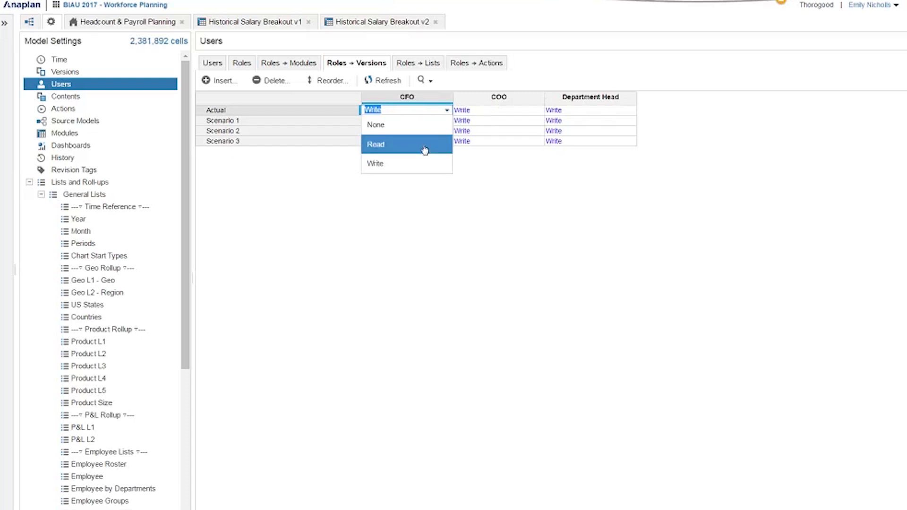
click(425, 150)
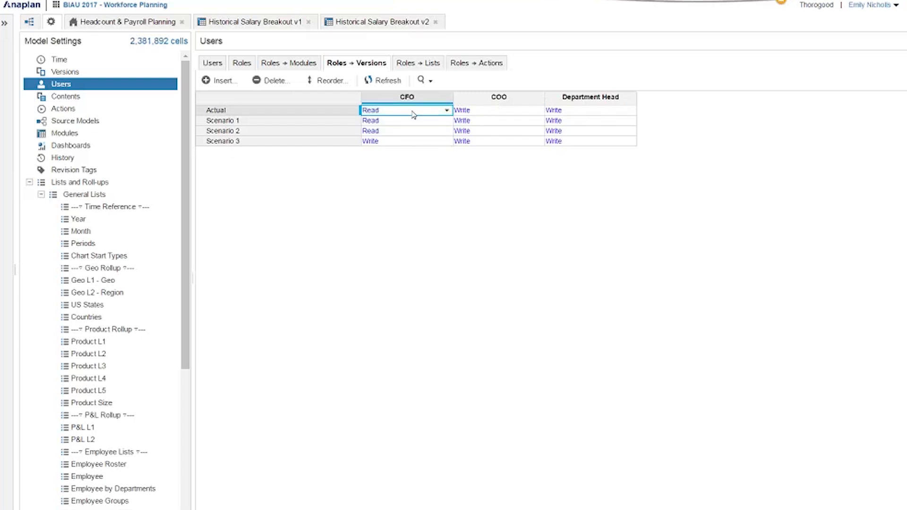
drag(472, 113, 576, 116)
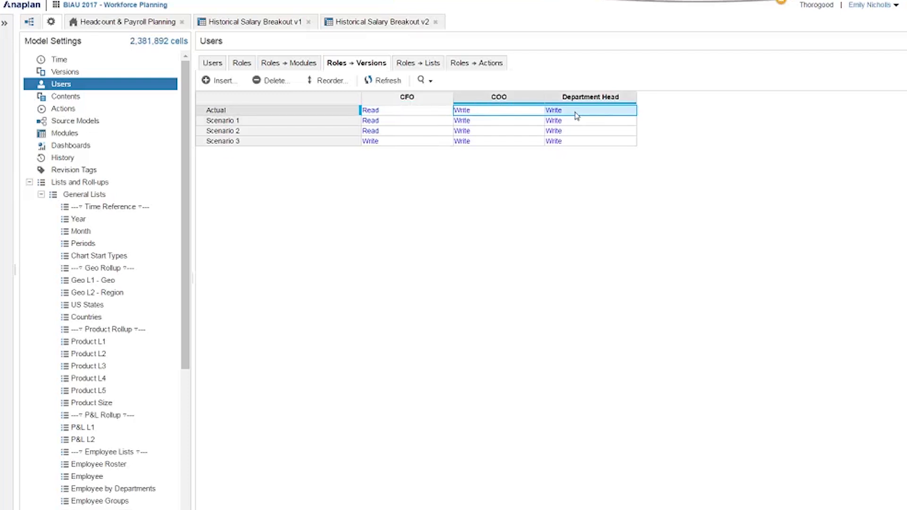
key(ctrl+v)
Set the CFO role's access to the Scenario 3 version to Read
click(281, 143)
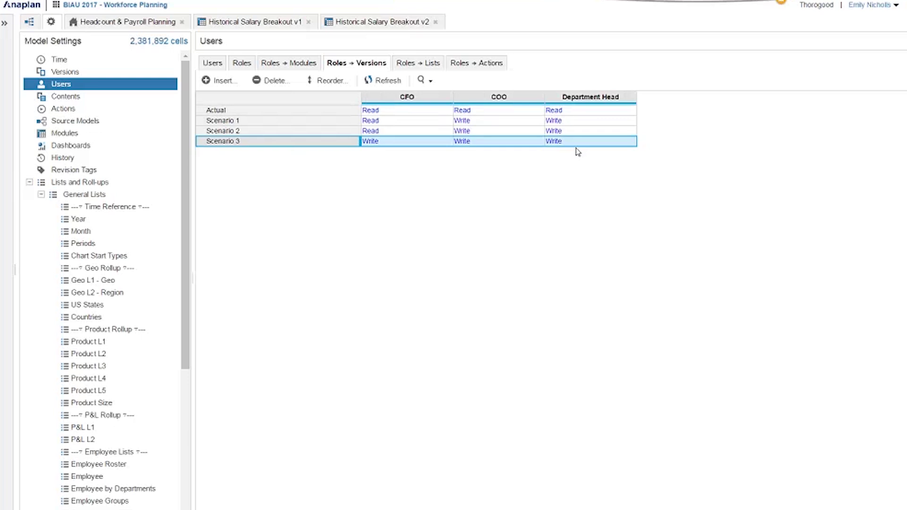
click(405, 142)
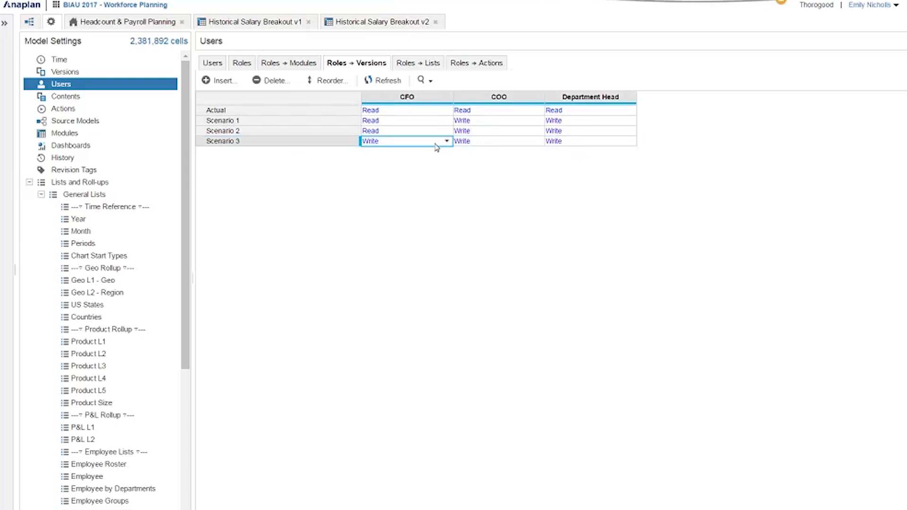
click(447, 142)
click(419, 173)
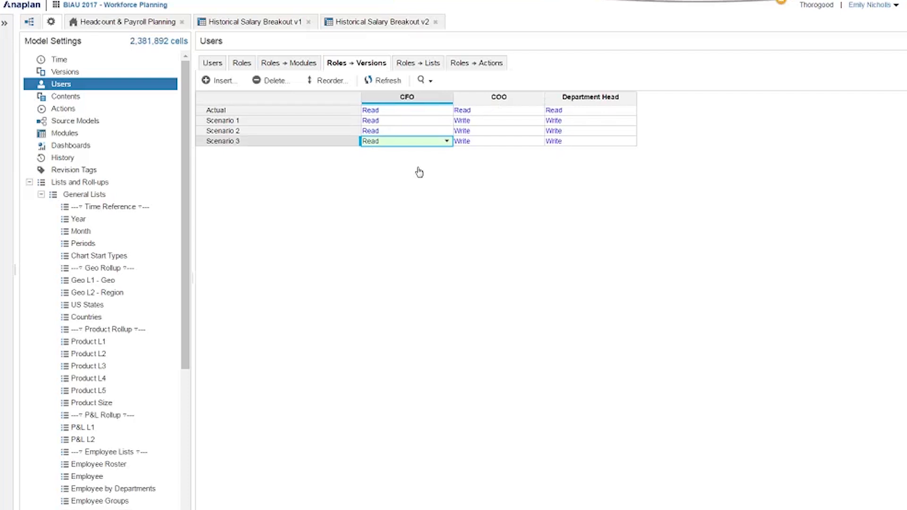
click(580, 142)
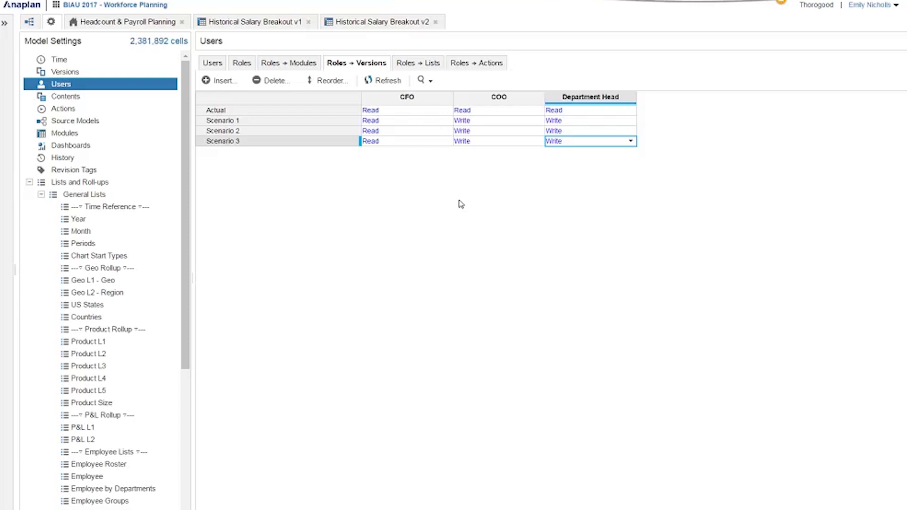
View the Actual version in the Headcount & Payroll Planning dashboard and check whether its New Budget Override % cells can be edited
click(112, 24)
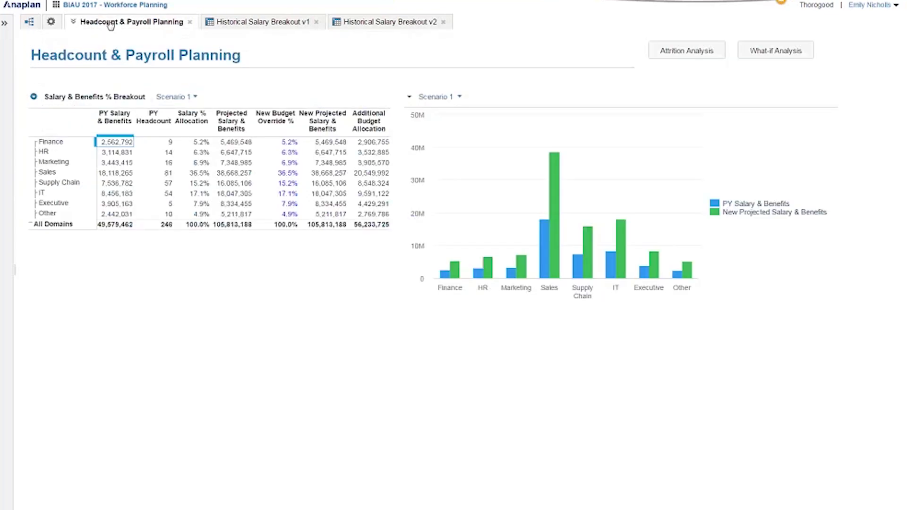
click(191, 97)
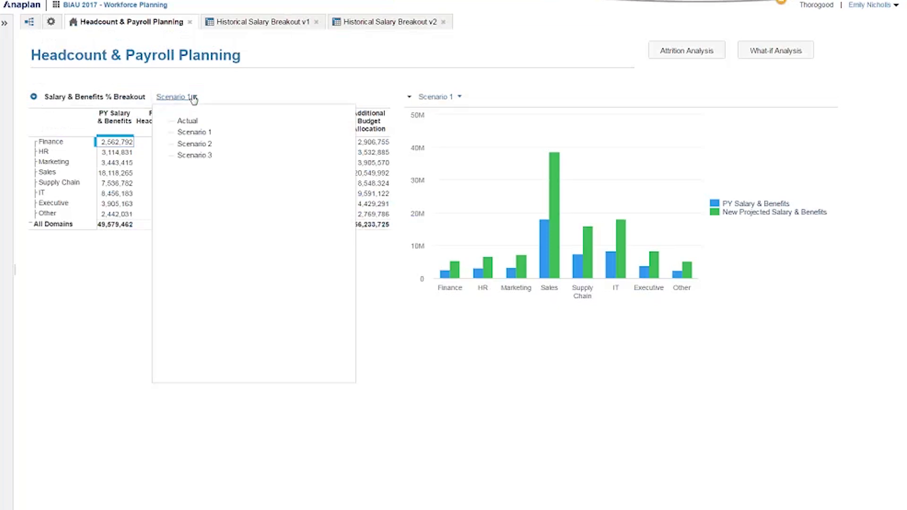
click(188, 121)
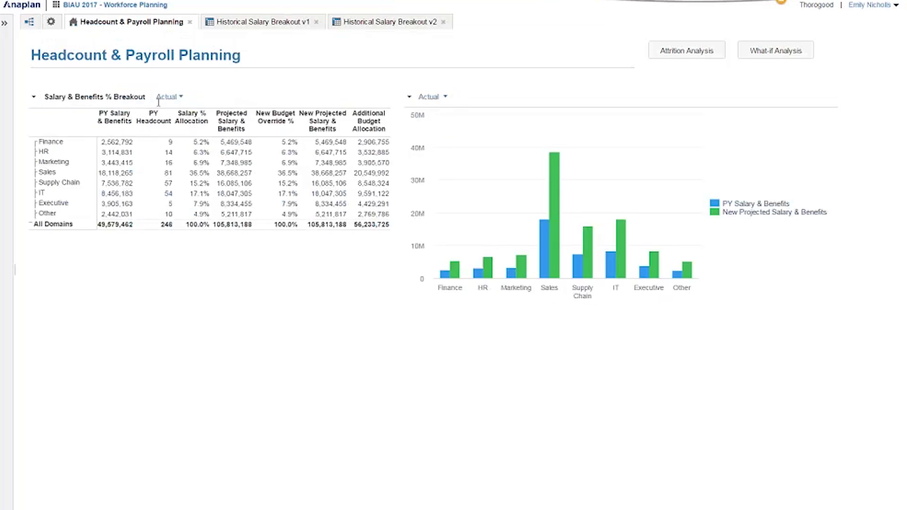
click(284, 152)
click(284, 163)
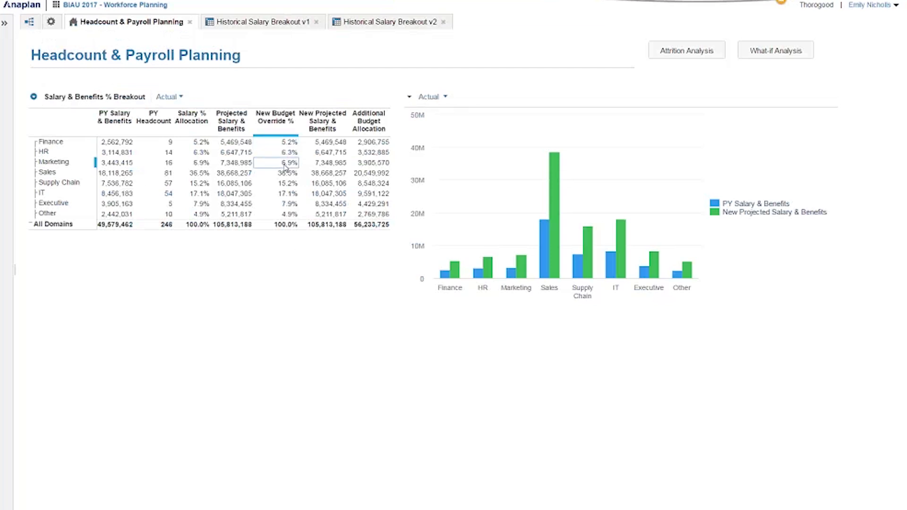
click(284, 173)
click(284, 184)
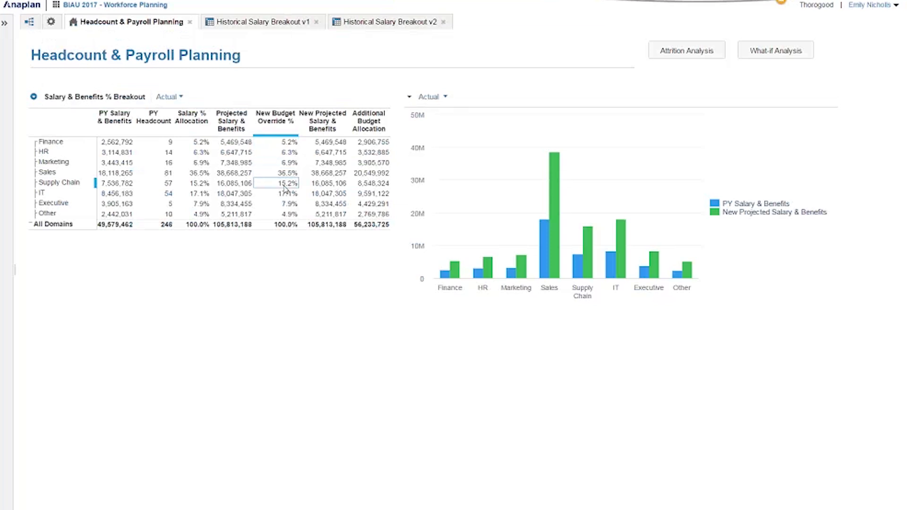
drag(285, 173, 286, 154)
click(288, 173)
Switch the Salary & Benefits % Breakout to Scenario 3 and check its departments' New Budget Override % cells
click(181, 97)
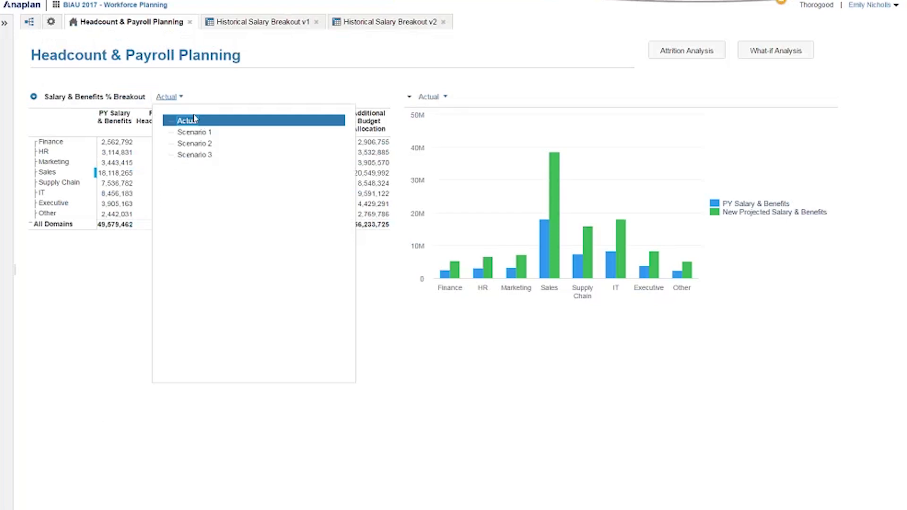
click(204, 155)
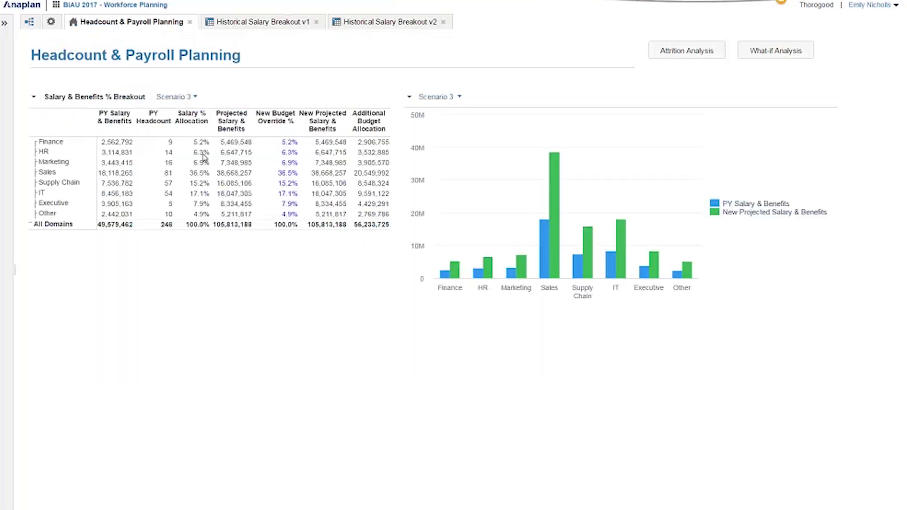
click(288, 162)
click(289, 173)
click(288, 183)
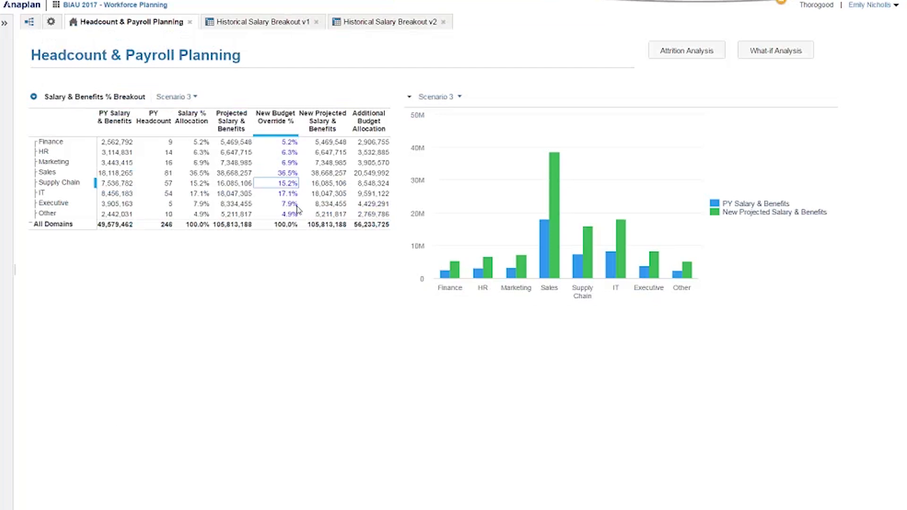
Set the All Domains total of New Budget Override % to 120% for Scenario 3, using Breakback to distribute it
click(285, 225)
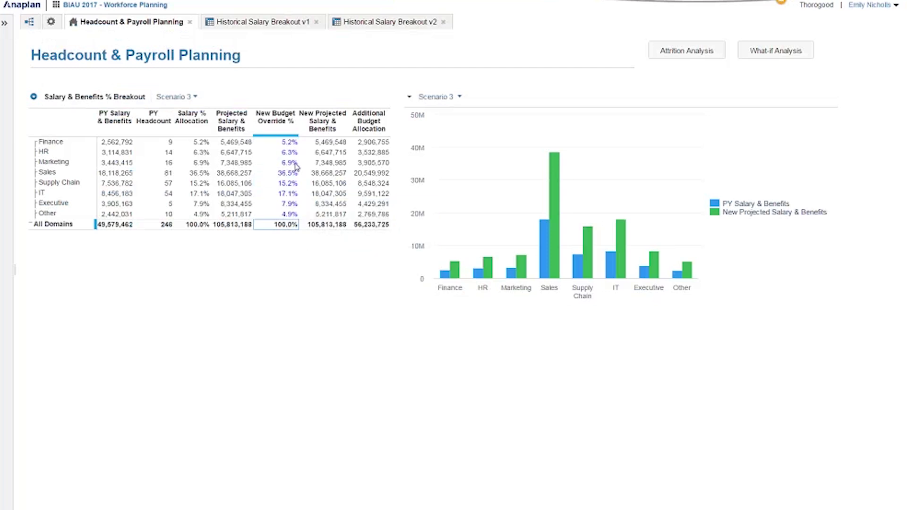
mouse_move(289, 233)
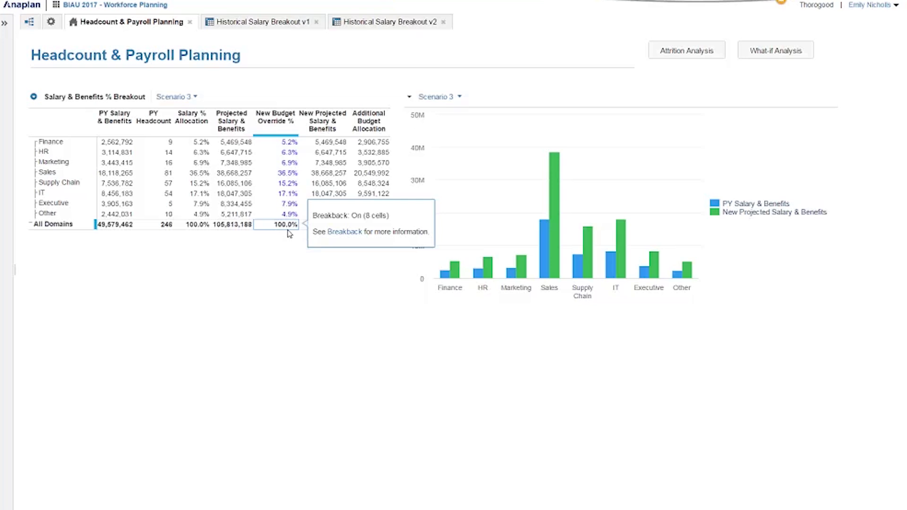
text(12%)
text(0)
key(Return)
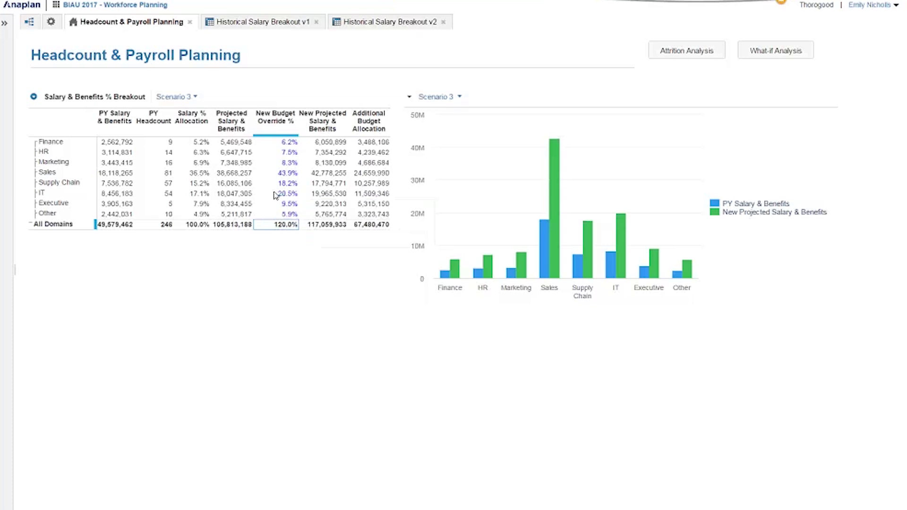
Open the Attrition Analysis dashboard for Supply Chain and set Scenario 3's Attrition % to -20%
click(61, 183)
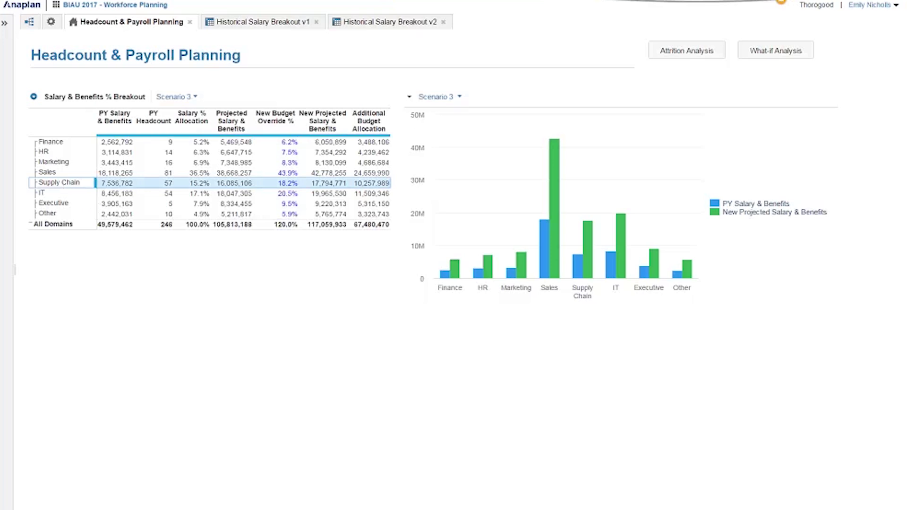
click(690, 51)
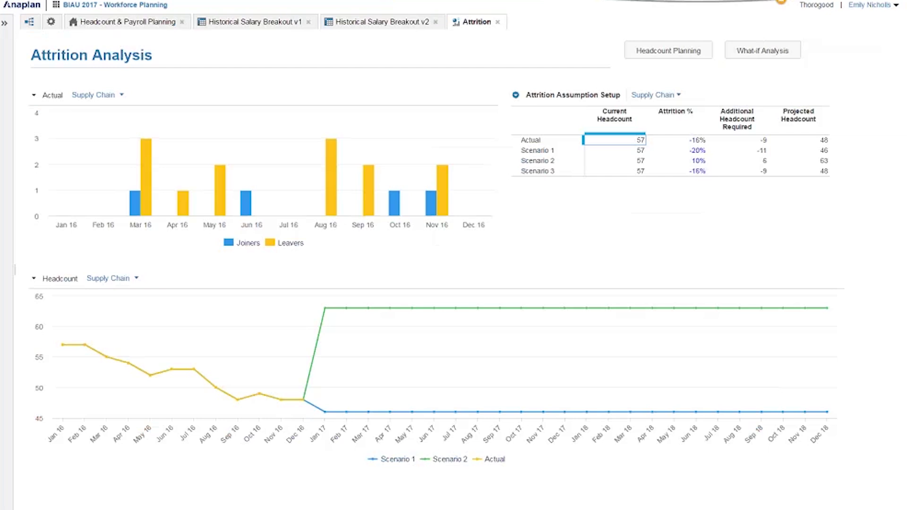
mouse_move(223, 194)
click(693, 172)
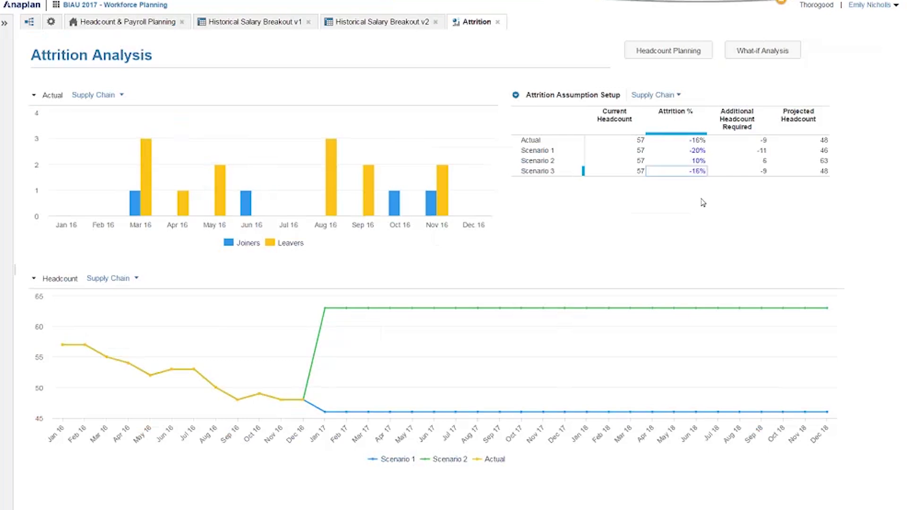
text(-20)
key(Return)
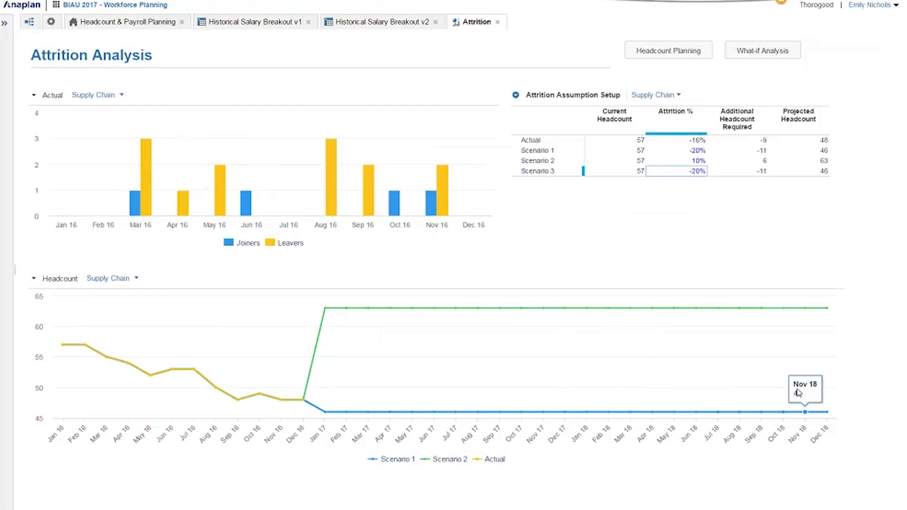
Set Scenario 1's Attrition % to -16% in the Supply Chain Attrition Assumption Setup
click(678, 151)
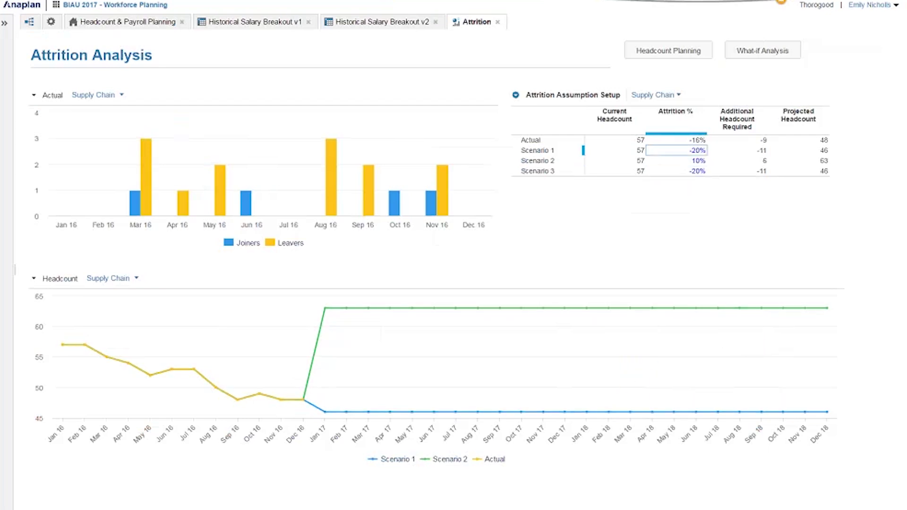
text(-16)
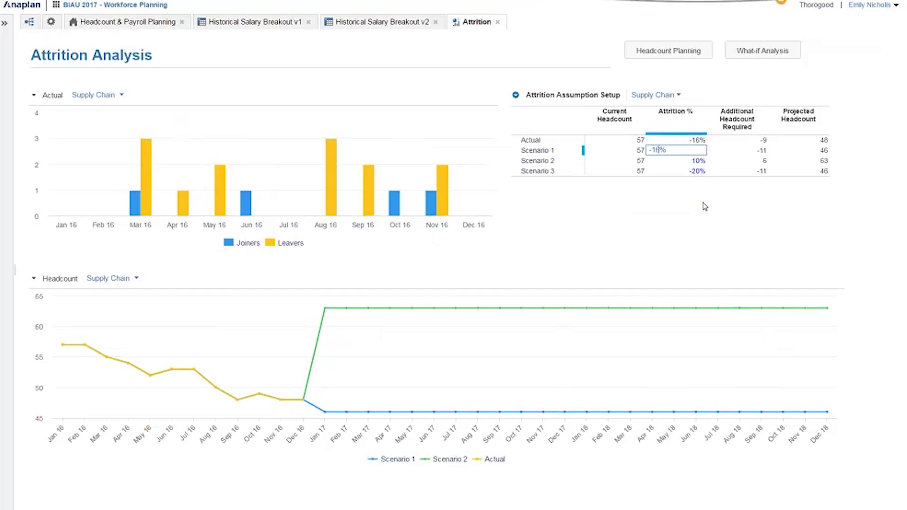
key(Return)
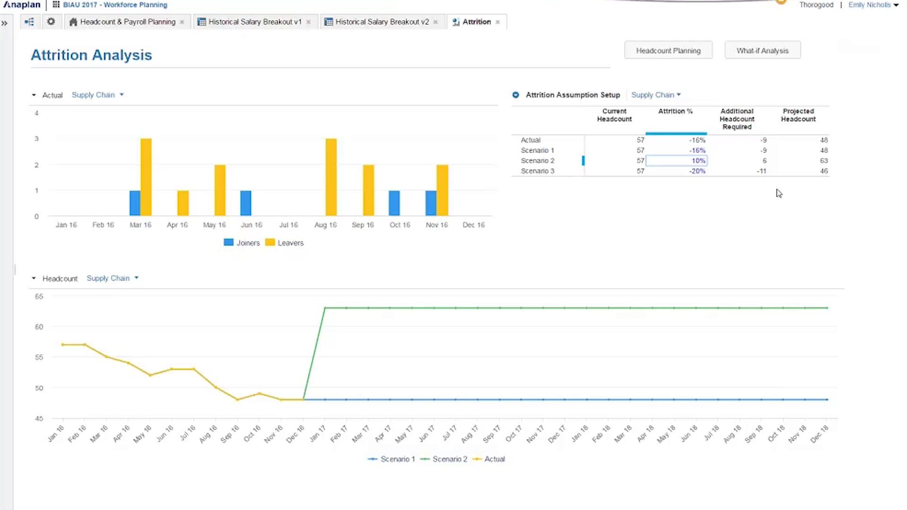
Drill to the transactions behind Scenario 1's Current Headcount, examine the employees' Retention Rating, and return to the Attrition dashboard
click(586, 150)
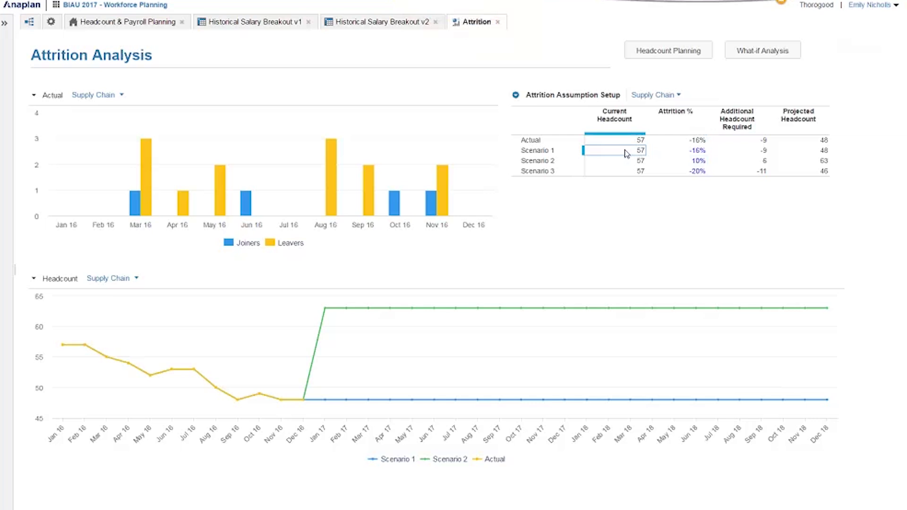
right_click(626, 153)
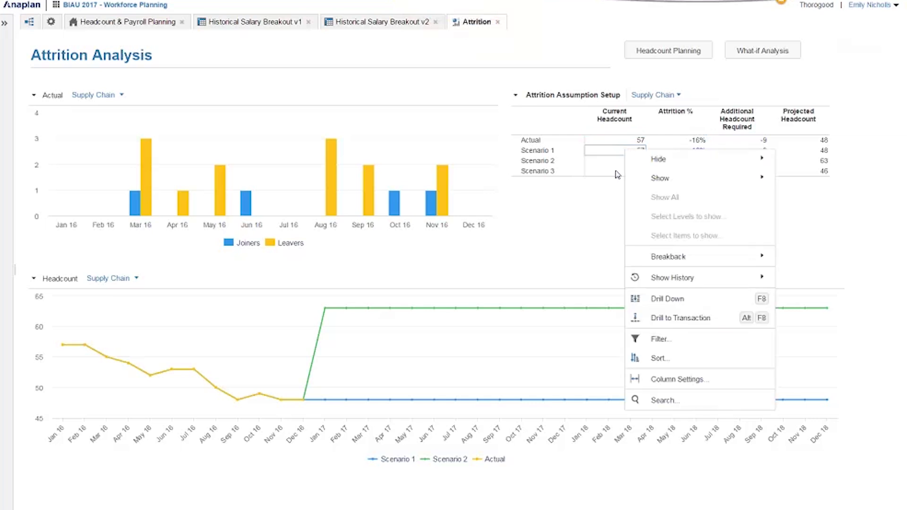
click(671, 323)
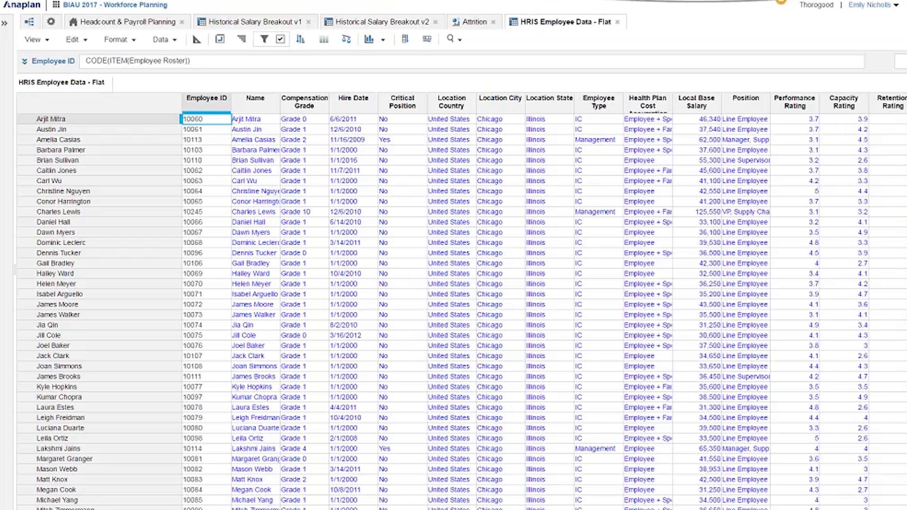
scroll(841, 106, right, 1)
click(843, 101)
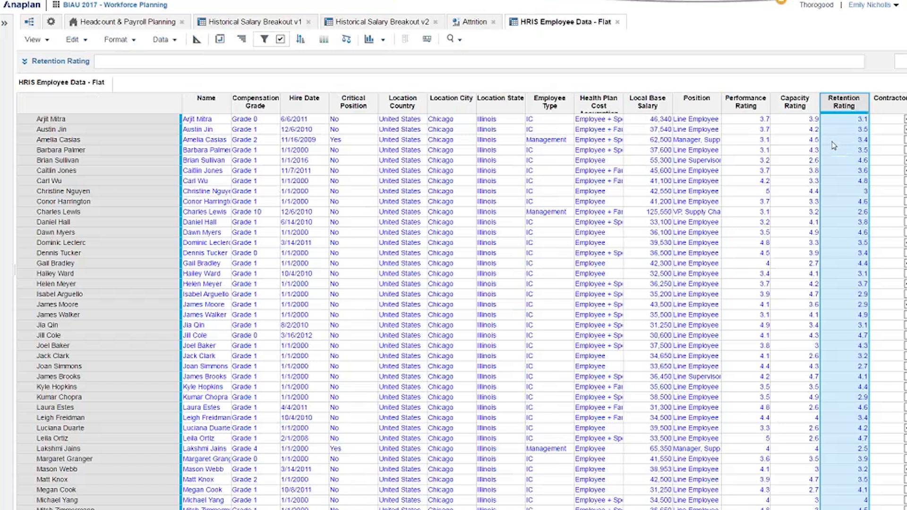
click(482, 26)
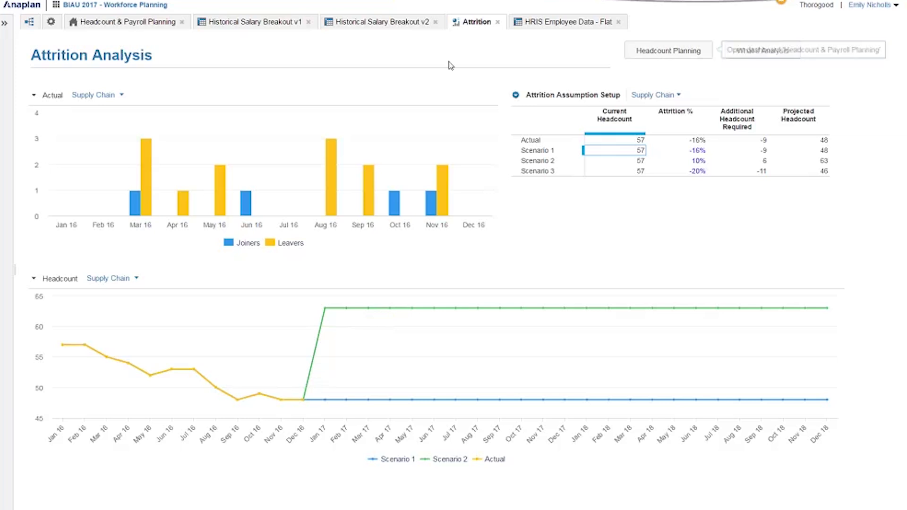
Set Supply Chain's New Budget Override % to 20% for Scenario 1 in Headcount & Payroll Planning and hold it from Breakback
click(145, 25)
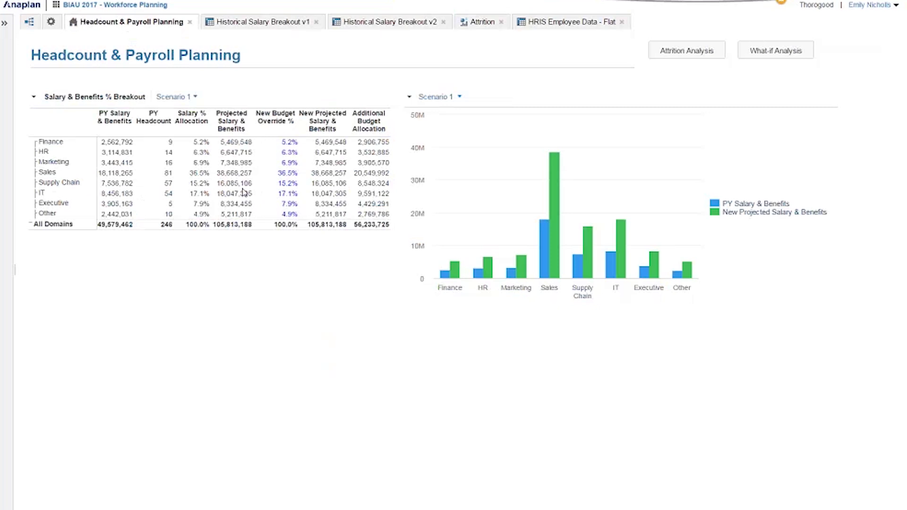
click(282, 187)
text(20)
key(Return)
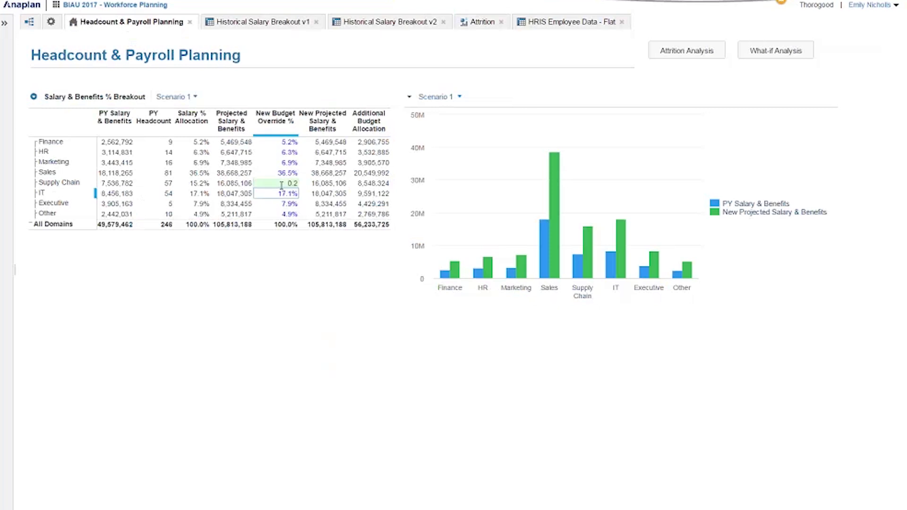
click(281, 186)
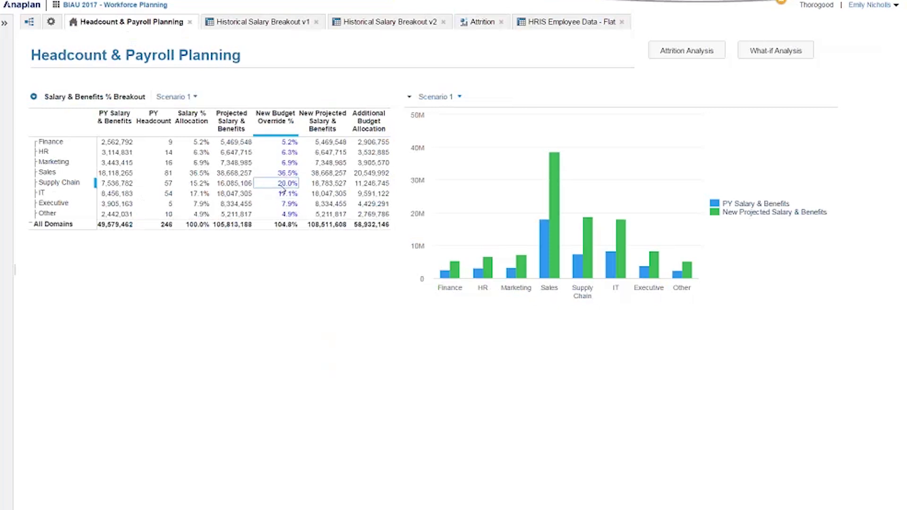
right_click(282, 185)
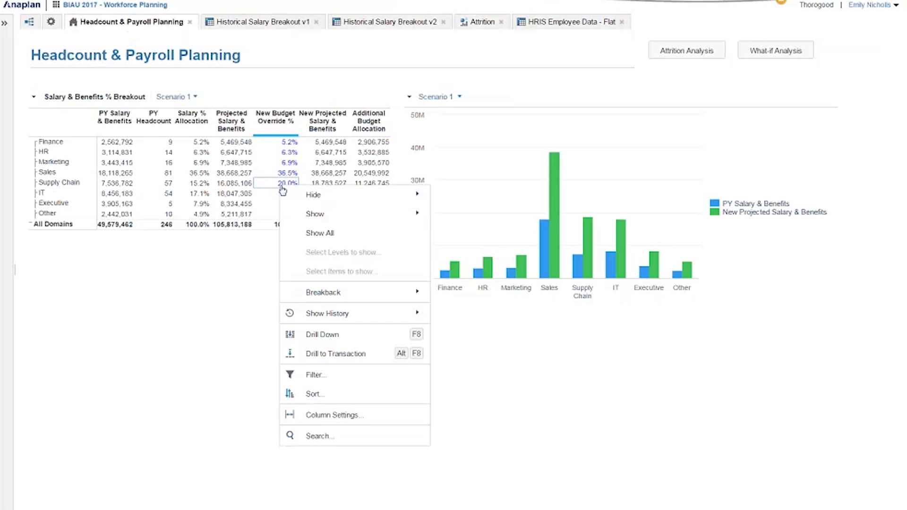
mouse_move(378, 299)
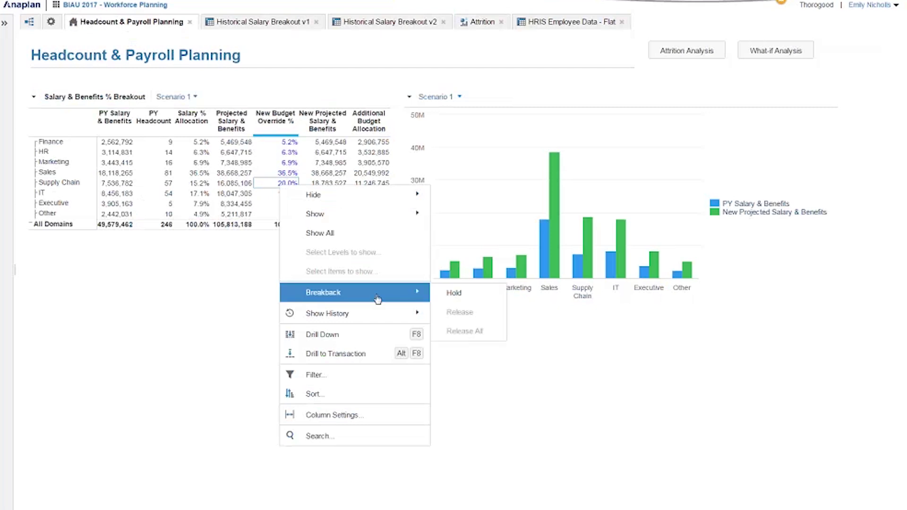
click(480, 294)
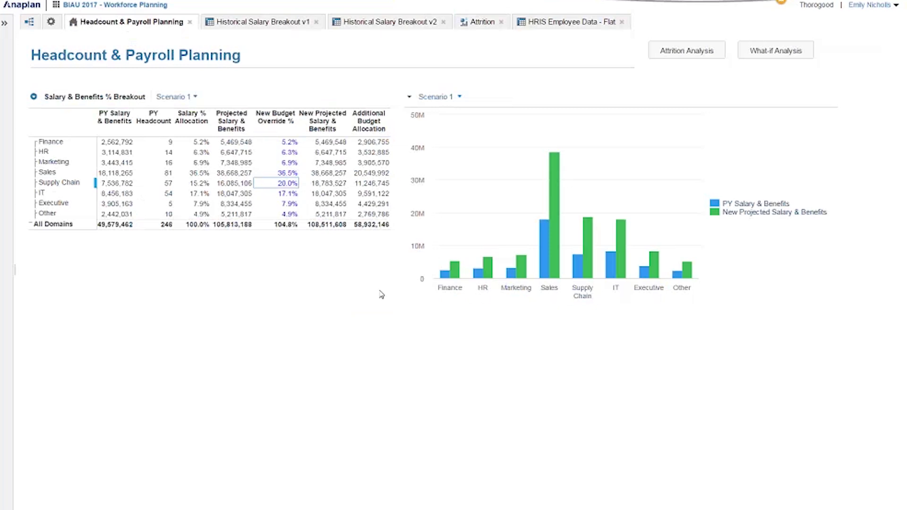
Set Scenario 1's All Domains total of New Budget Override % to 120% and check the held Supply Chain cell
mouse_move(276, 229)
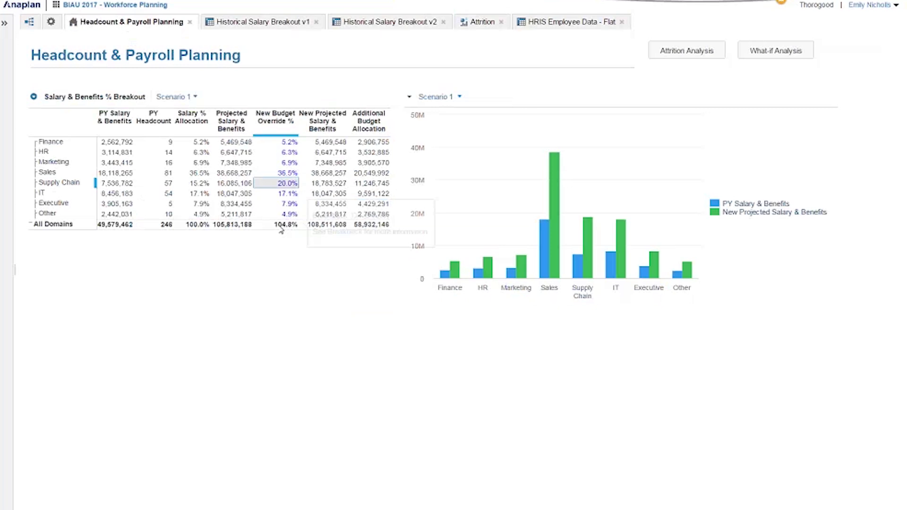
click(280, 226)
text(120)
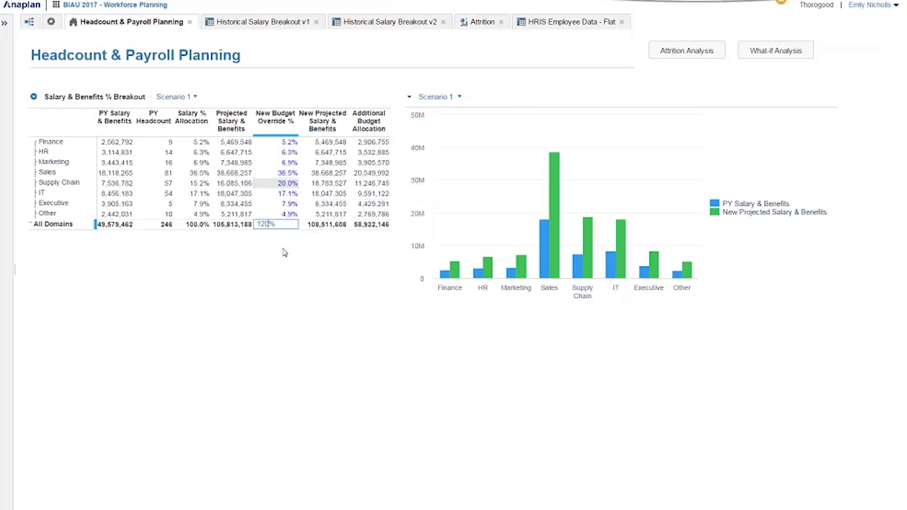
key(Return)
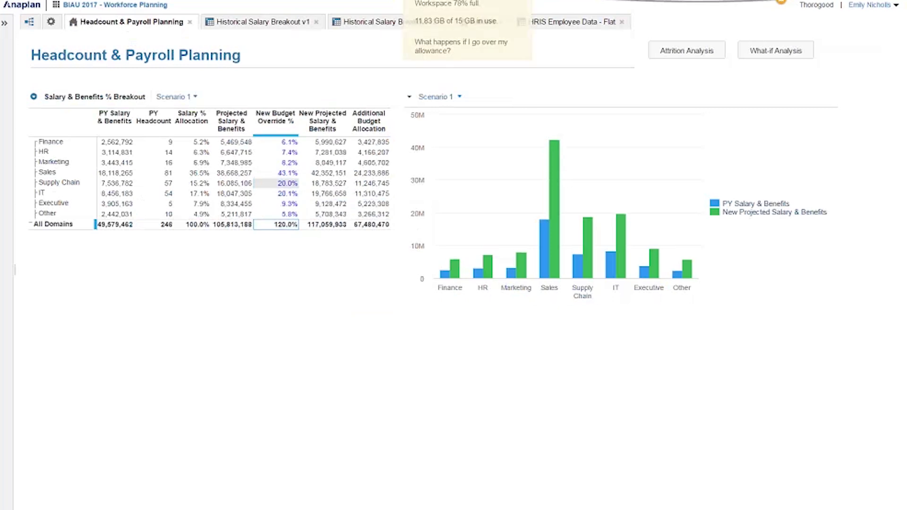
click(288, 183)
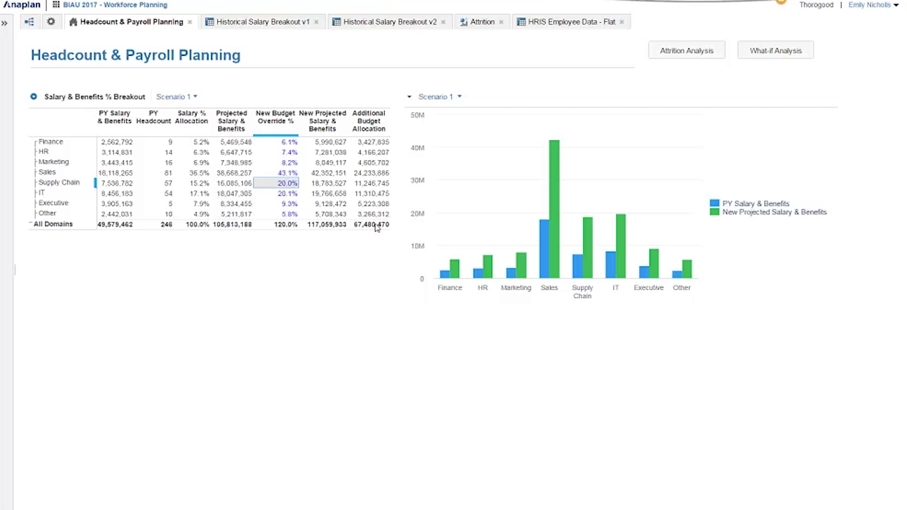
Open the Salary & Benefits % Breakout source module and create a waterfall chart of Additional Budget Allocation
click(34, 99)
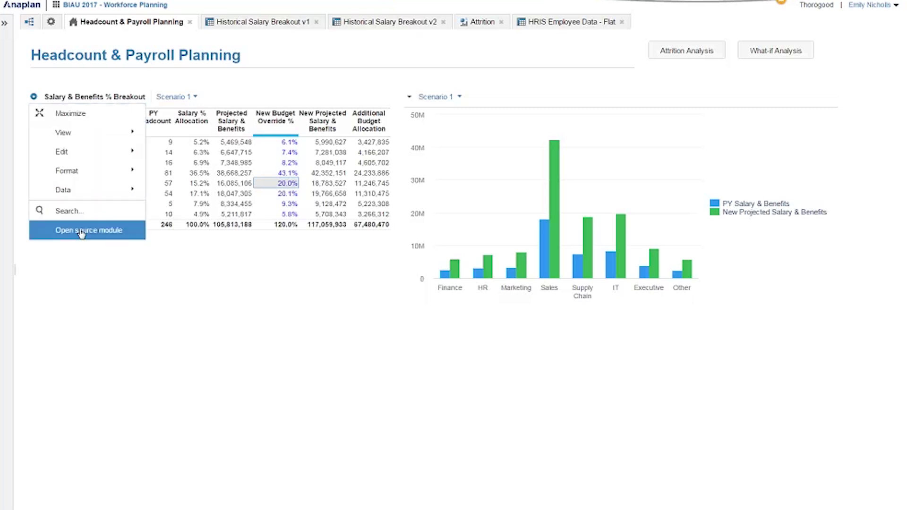
click(107, 236)
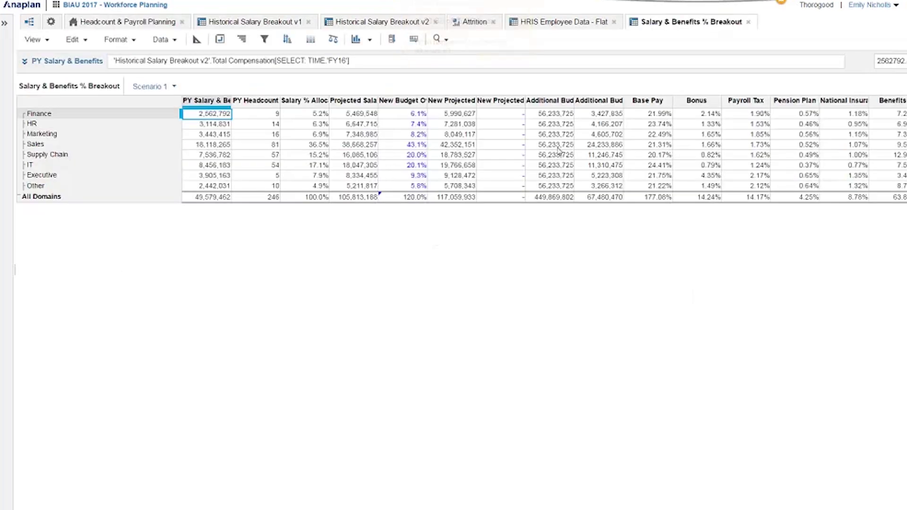
click(597, 101)
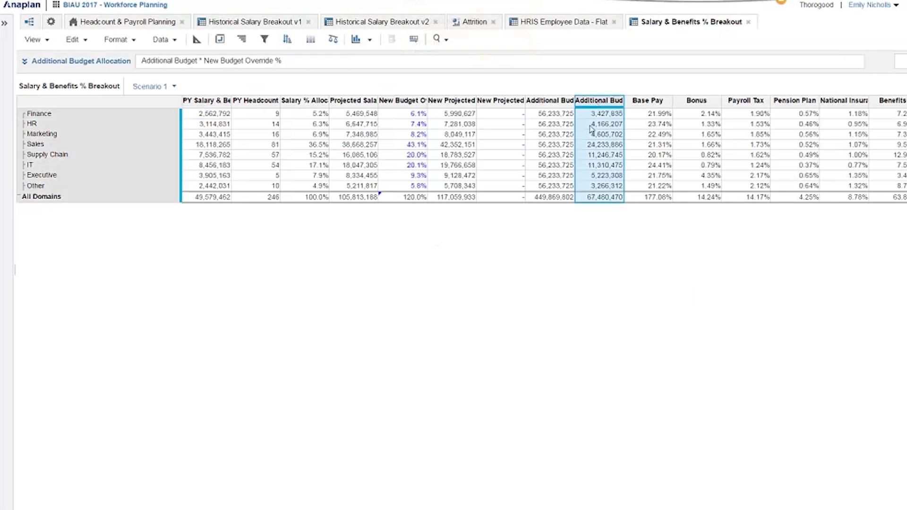
click(366, 39)
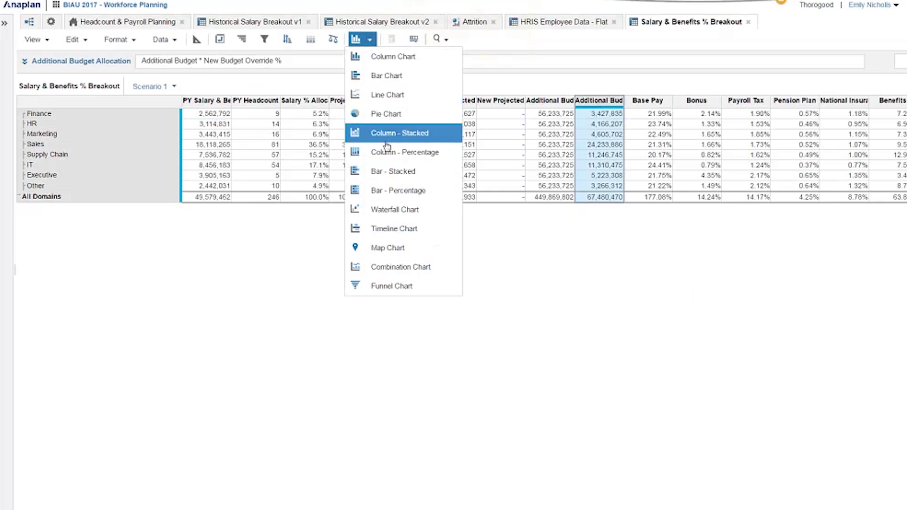
click(396, 213)
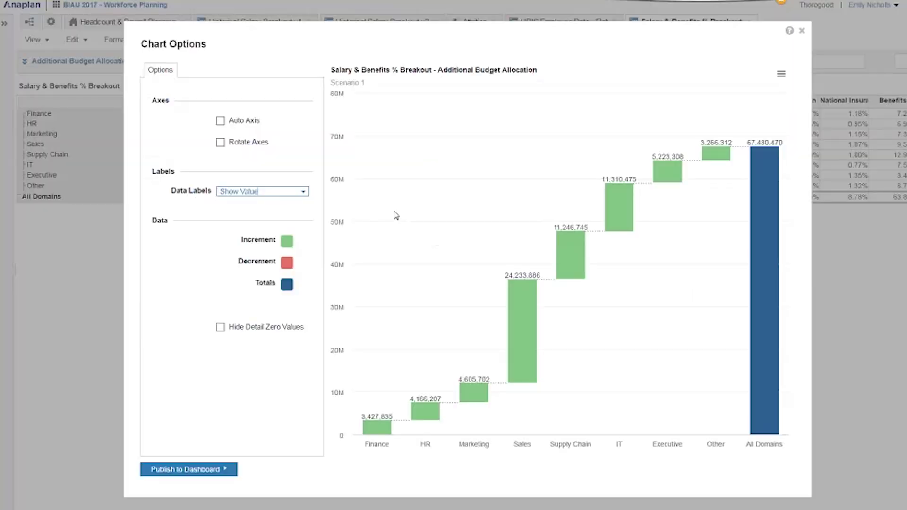
Publish the waterfall chart to the Headcount & Payroll Planning dashboard, then save the dashboard and exit design mode
click(221, 472)
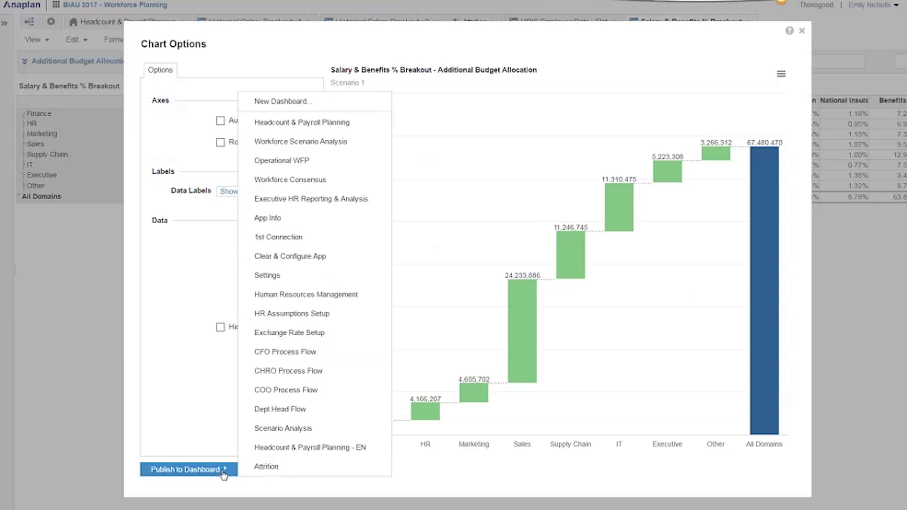
click(321, 123)
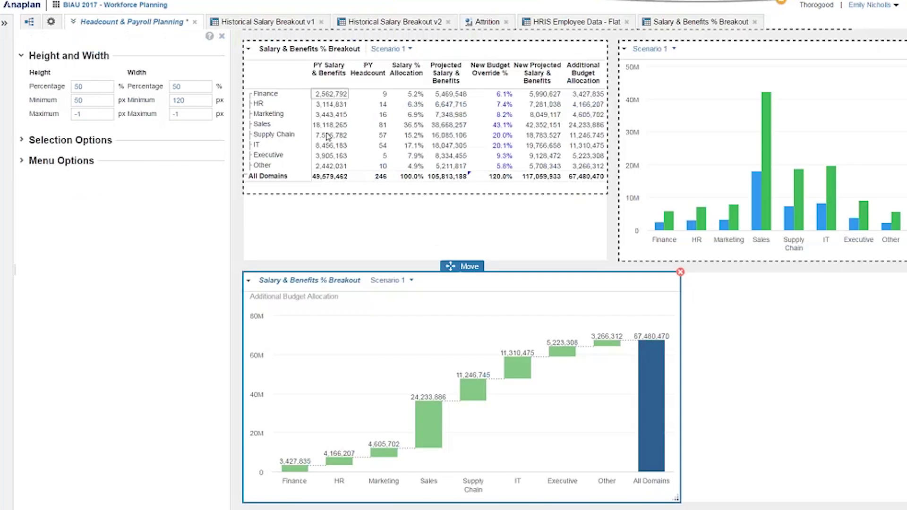
click(222, 36)
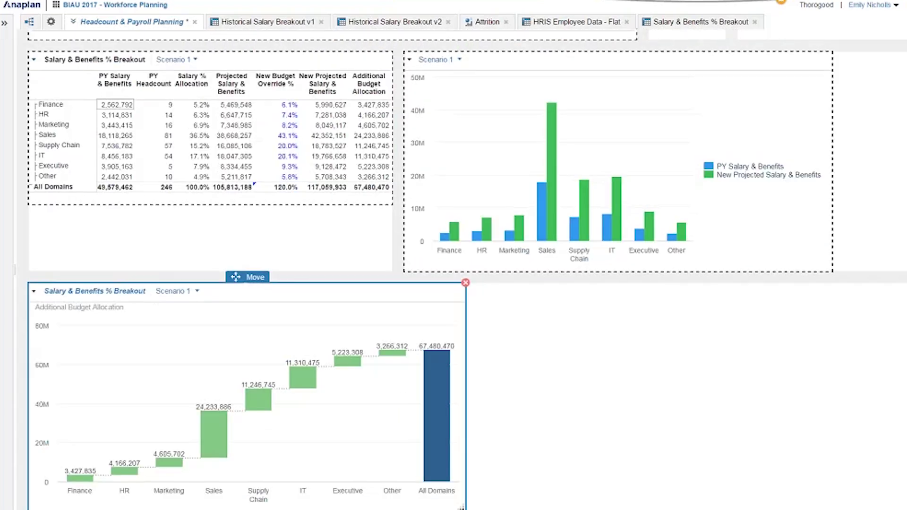
scroll(829, 264, up, 2)
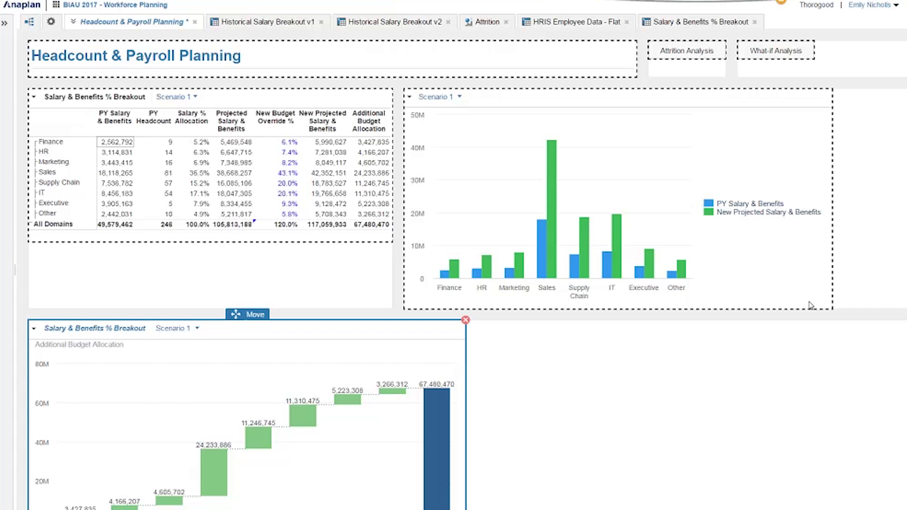
click(75, 21)
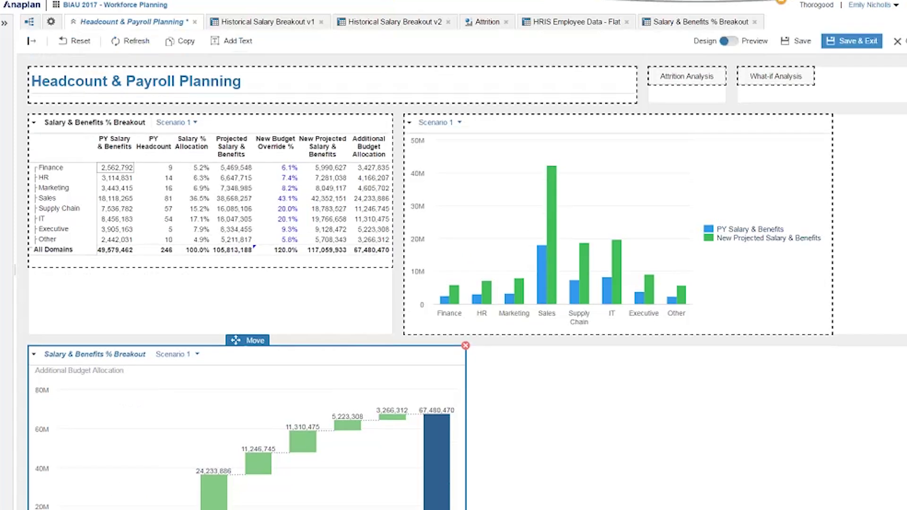
click(852, 41)
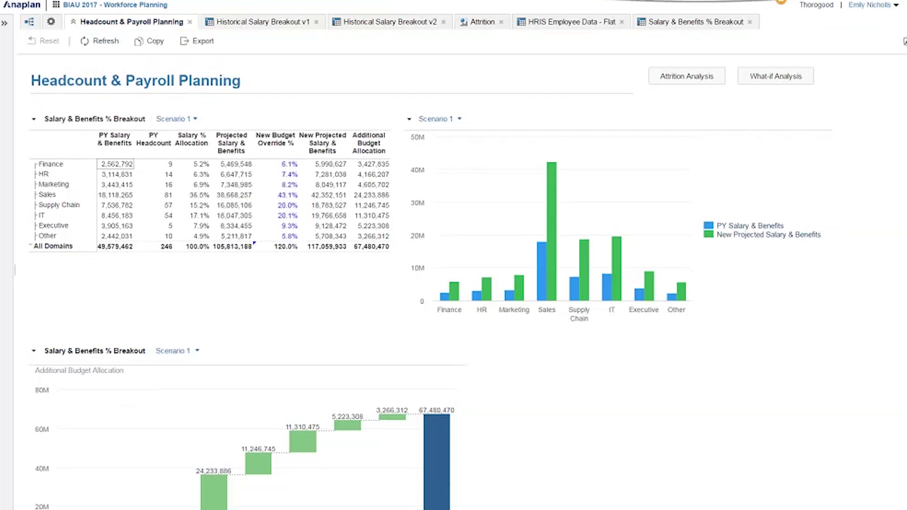
Check the published waterfall chart, its selectable versions, and Supply Chain's New Budget Override % in the breakout grid
scroll(187, 293, down, 2)
click(187, 291)
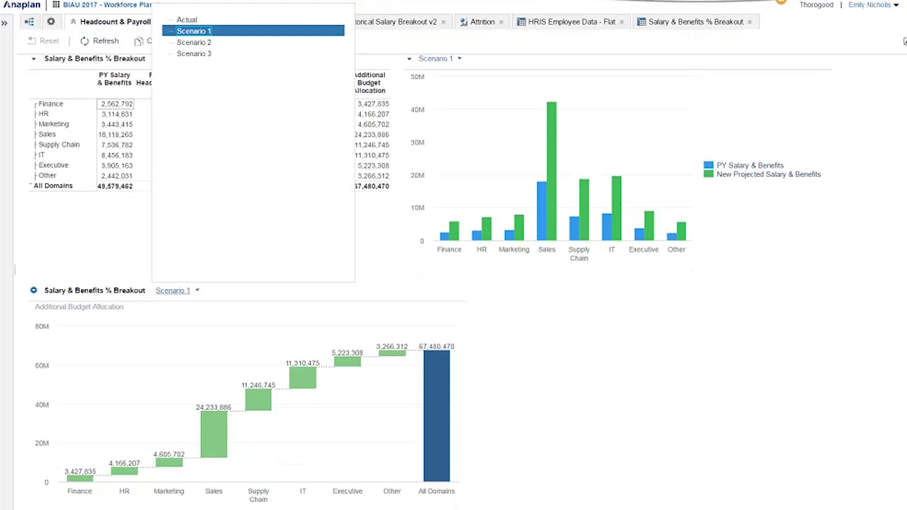
click(105, 248)
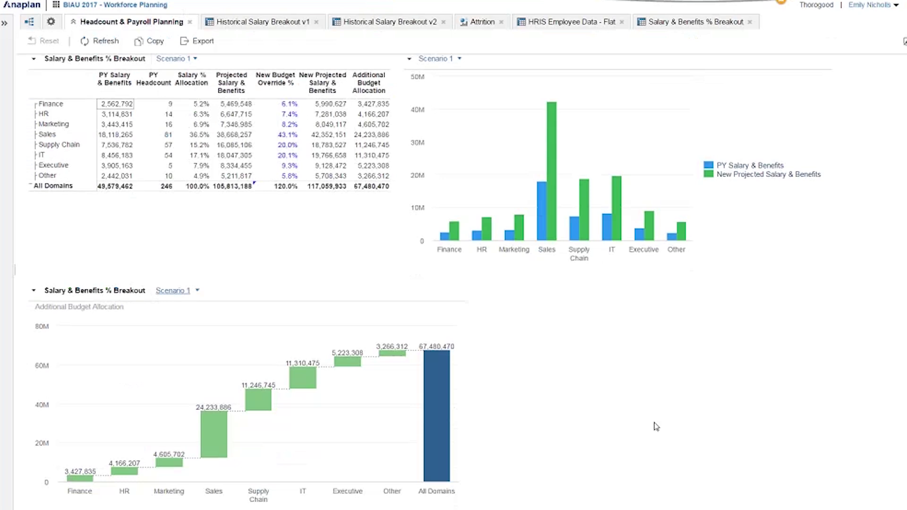
scroll(654, 425, up, 1)
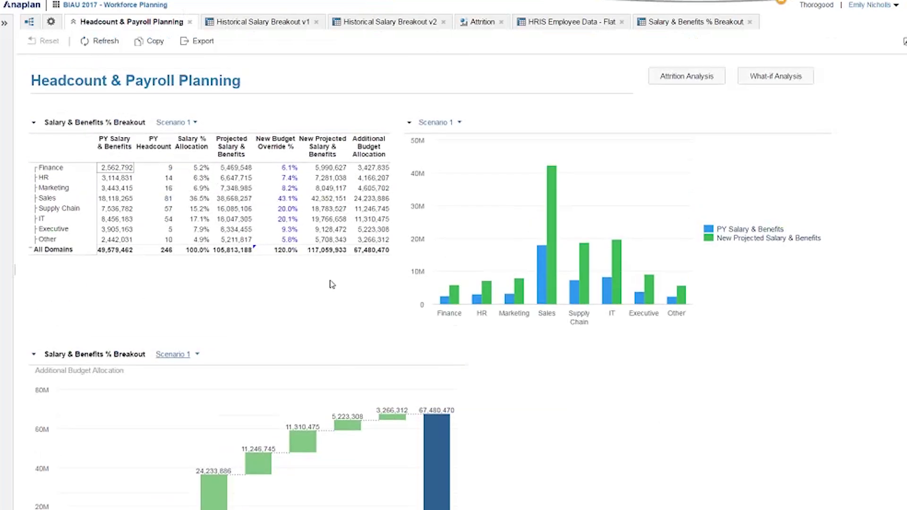
click(290, 212)
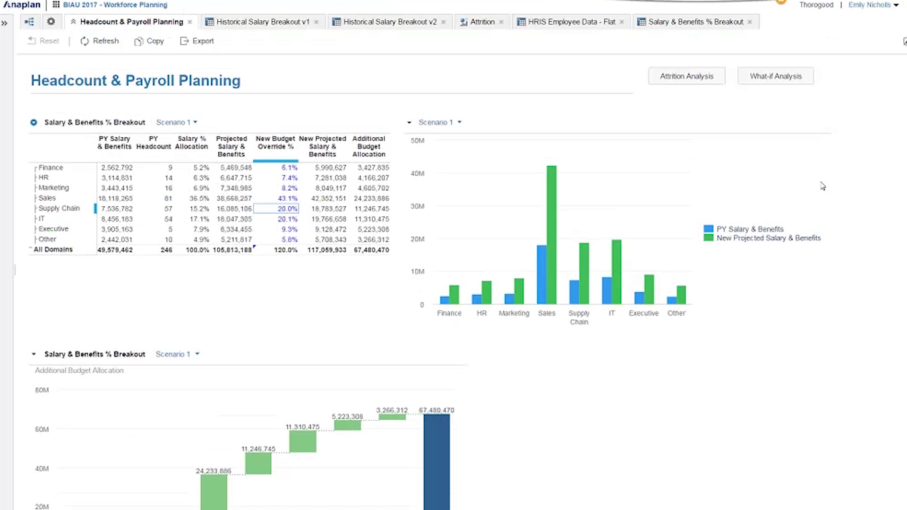
Open the What-if Analysis dashboard and set Supply Chain's Scenario 1 Headcount What-If to 65 for Line Employee and 7 for Line Supervisor
click(773, 77)
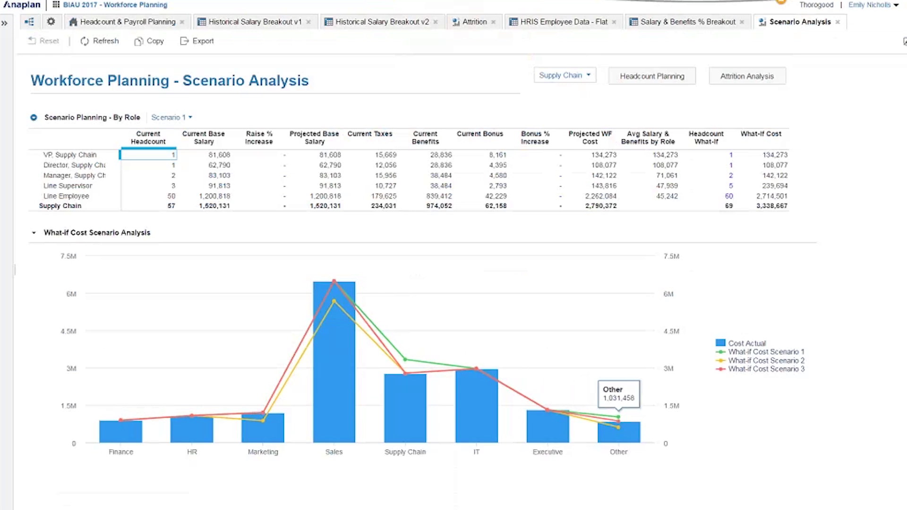
click(728, 196)
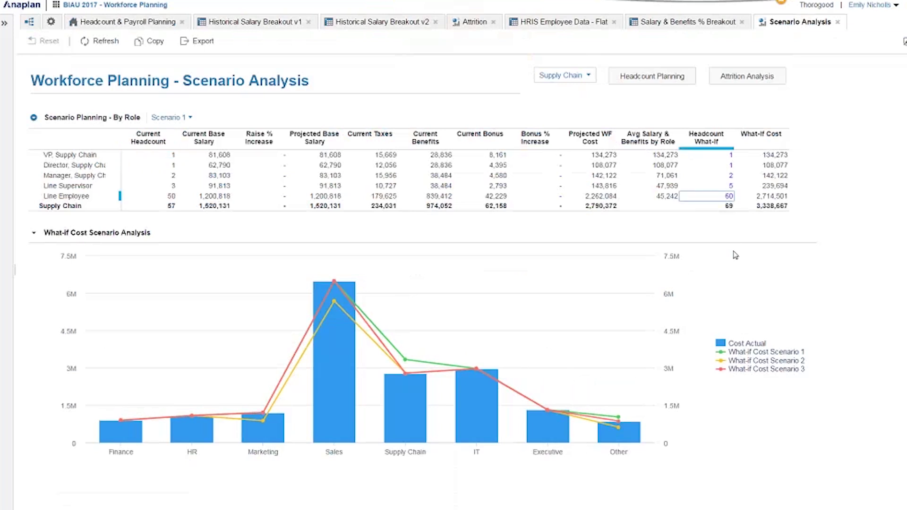
text(65)
key(Return)
key(Up)
key(Up)
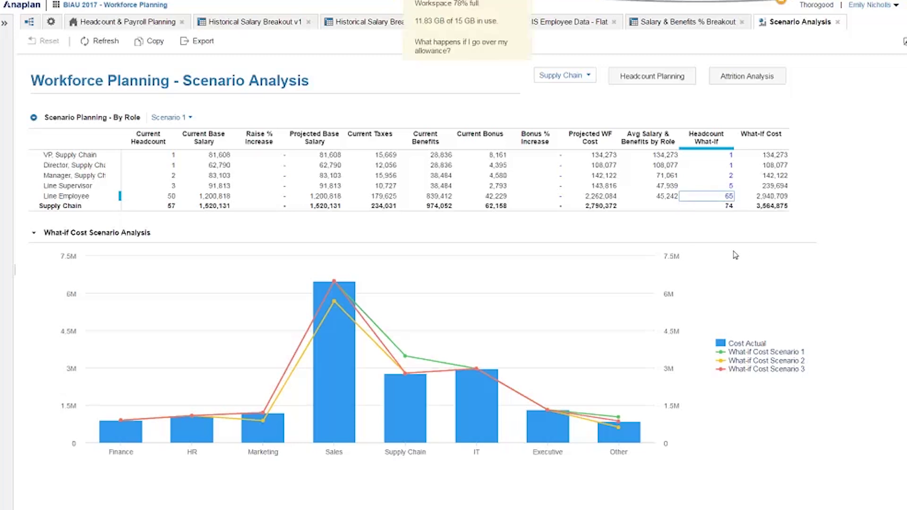
text(7)
key(Return)
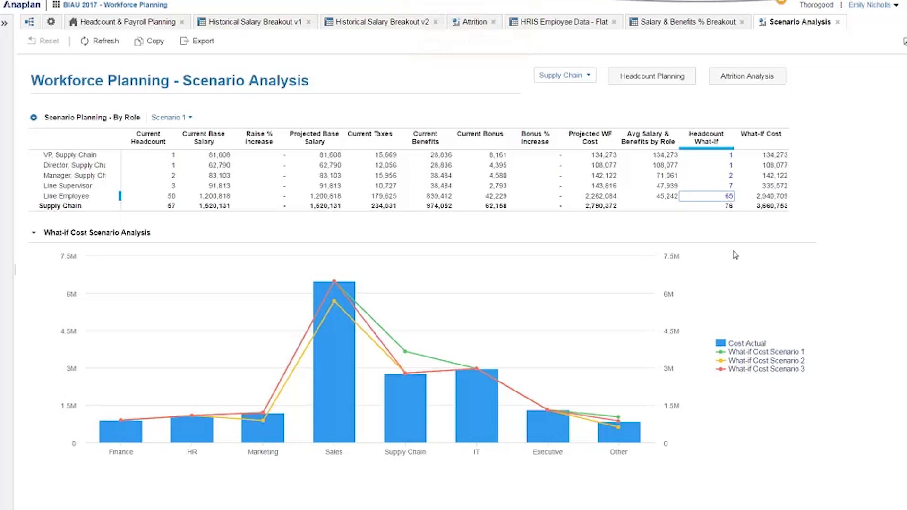
key(Up)
Examine the What-if Cost Scenario Analysis chart by toggling the Cost Actual, Scenario 1 and Scenario 2 series off and on
mouse_move(477, 428)
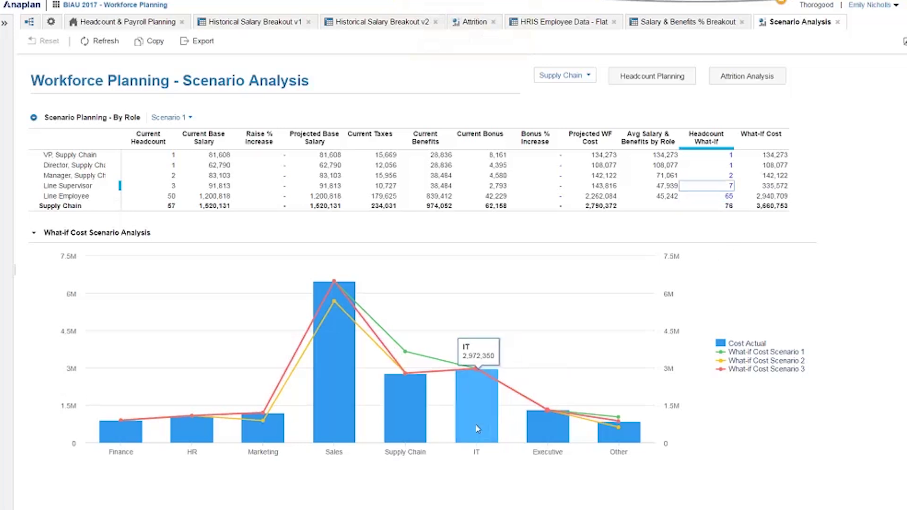
click(723, 347)
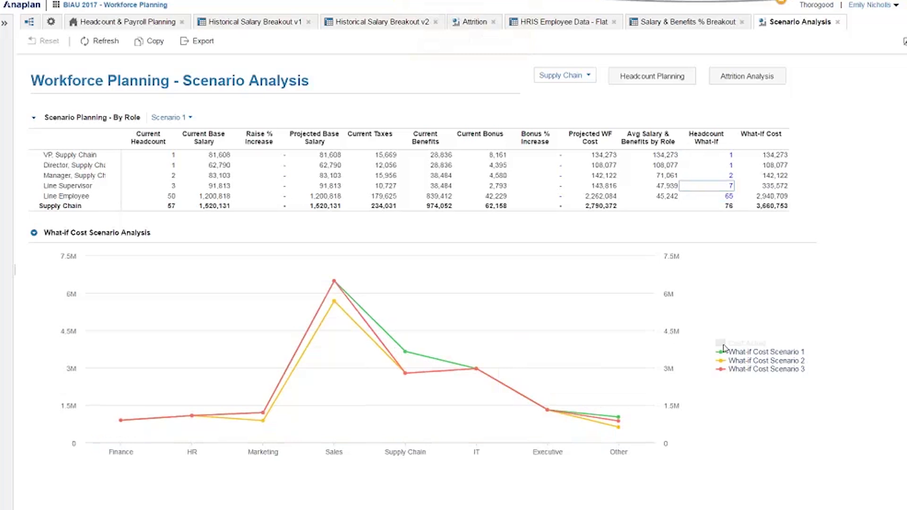
click(724, 347)
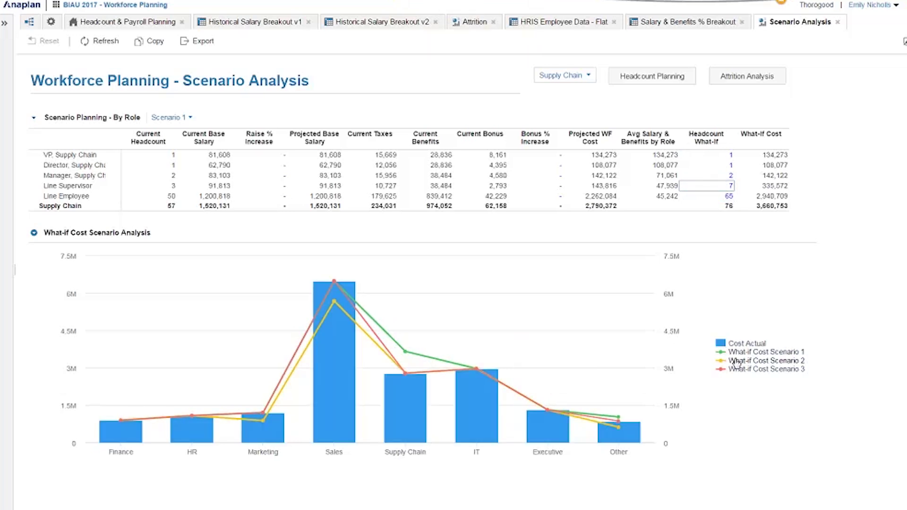
click(737, 352)
click(737, 360)
click(737, 361)
click(737, 353)
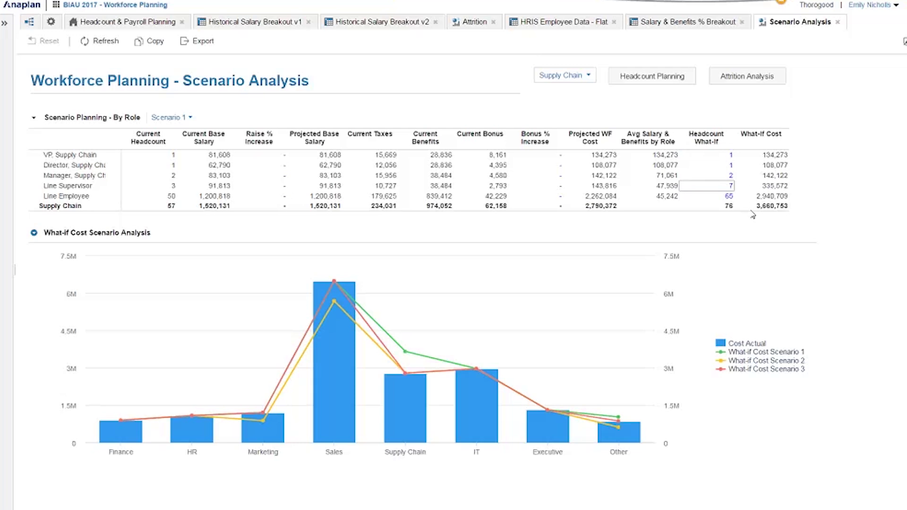
Review the last 24 hours of change history for the Line Employee Headcount What-If cell and close it
right_click(720, 198)
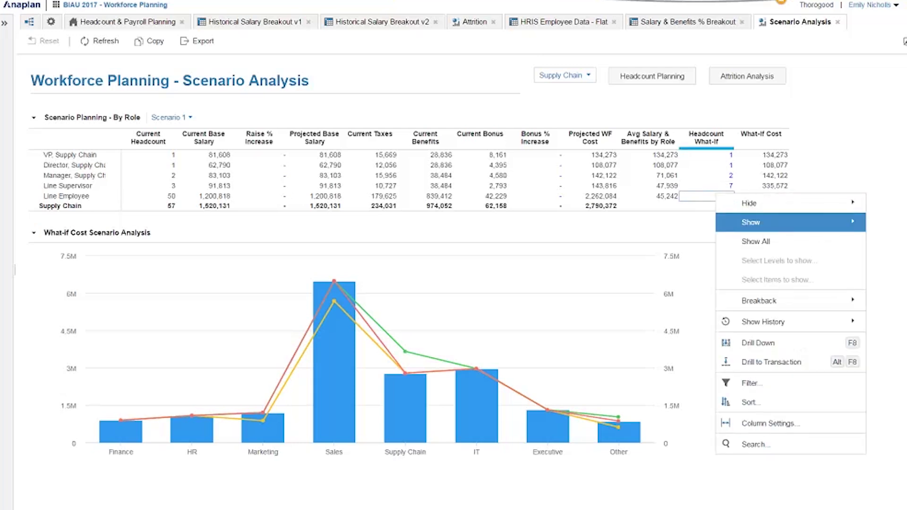
mouse_move(765, 326)
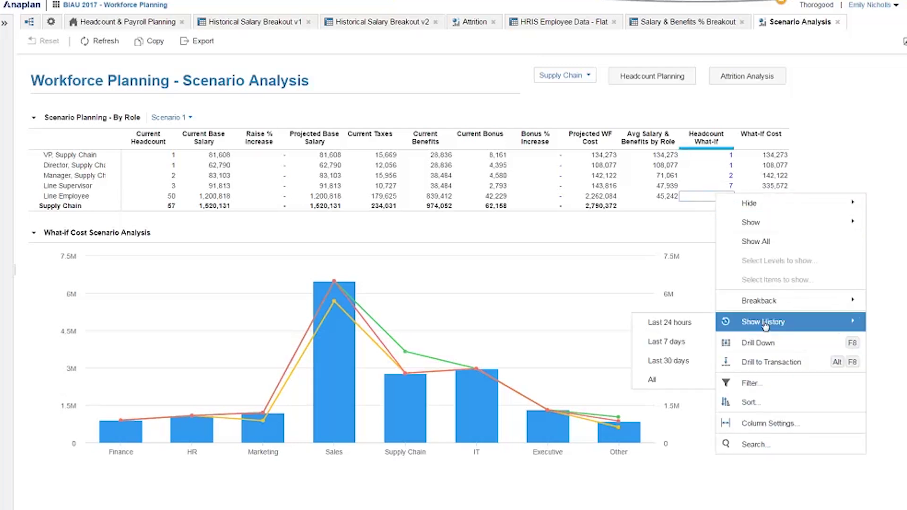
click(691, 325)
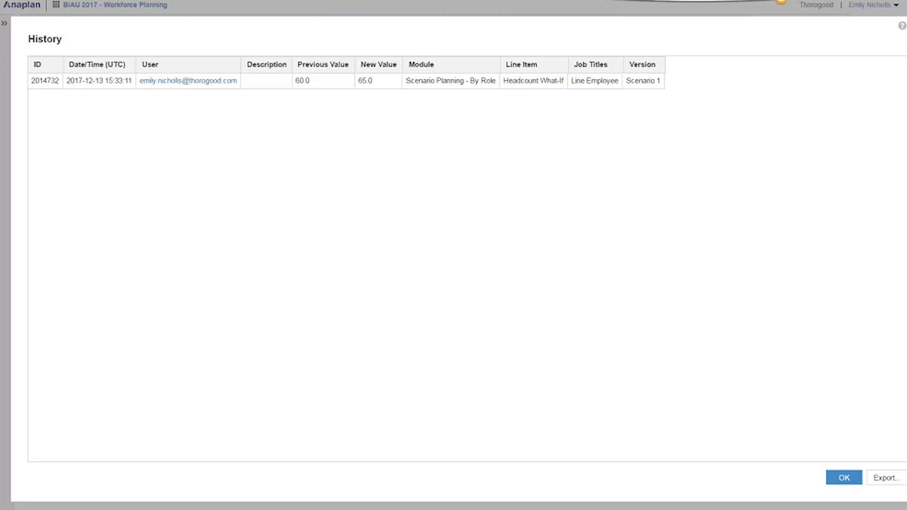
click(844, 478)
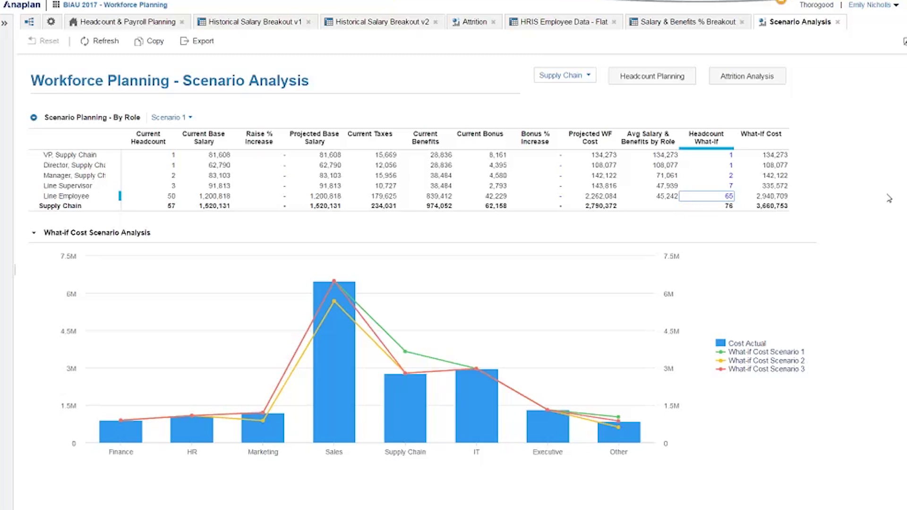
Change the BIAU 2017 - Workforce Planning model's mode to Archived and return to the model tiles screen
click(892, 6)
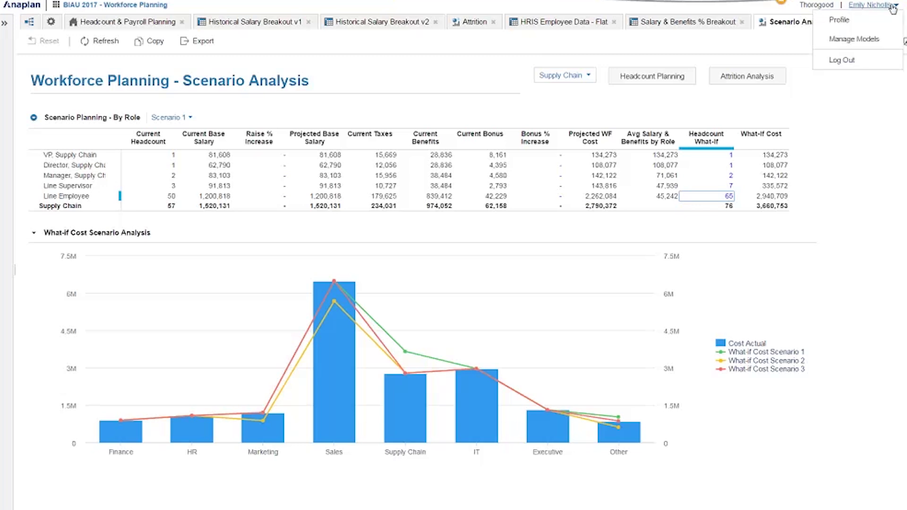
click(877, 45)
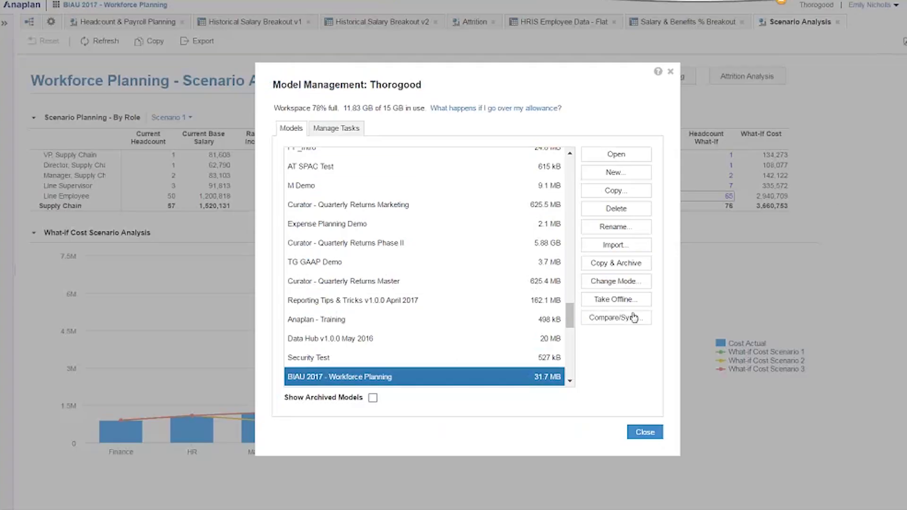
click(624, 282)
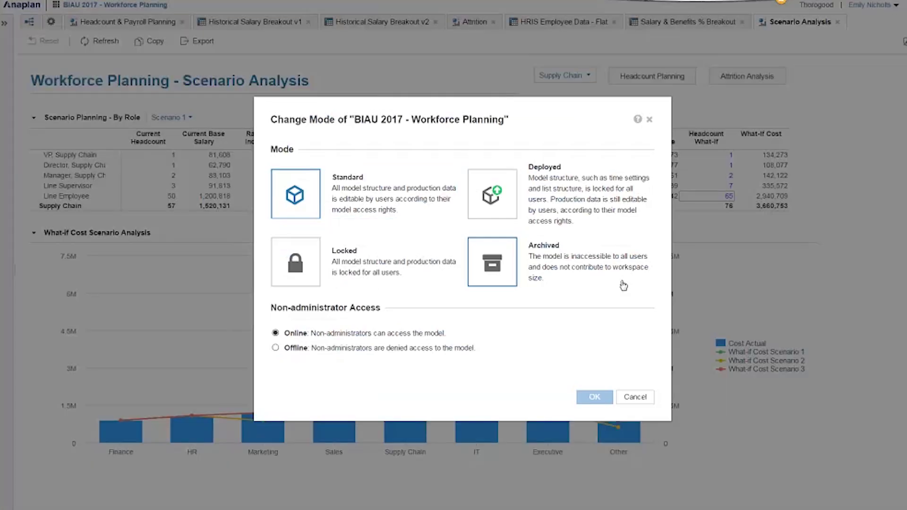
click(506, 269)
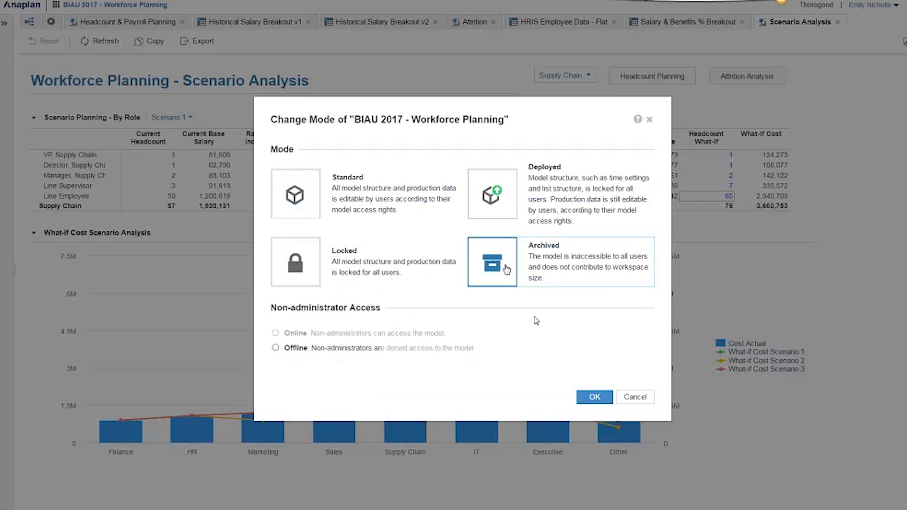
click(594, 398)
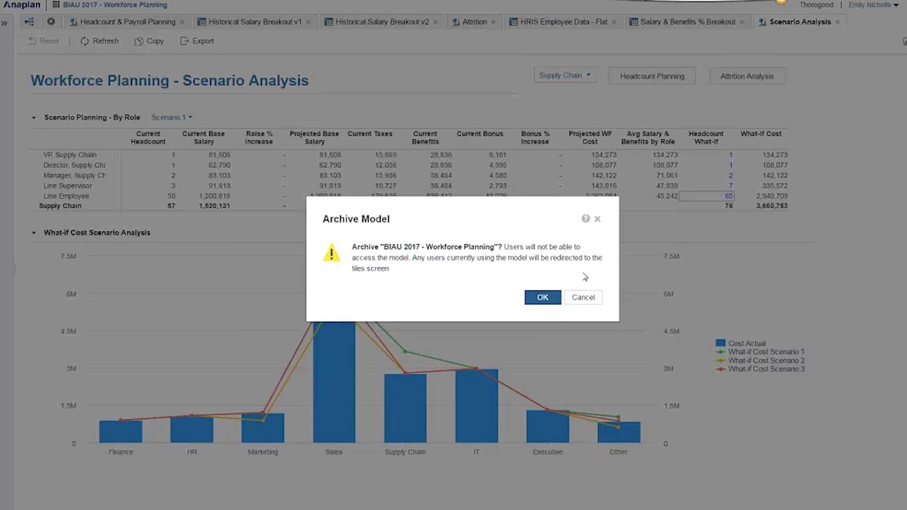
click(543, 298)
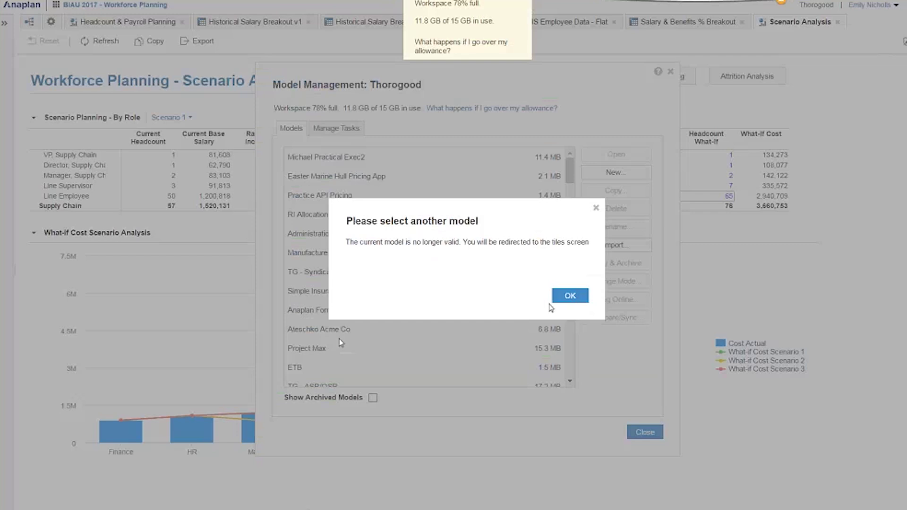
click(577, 298)
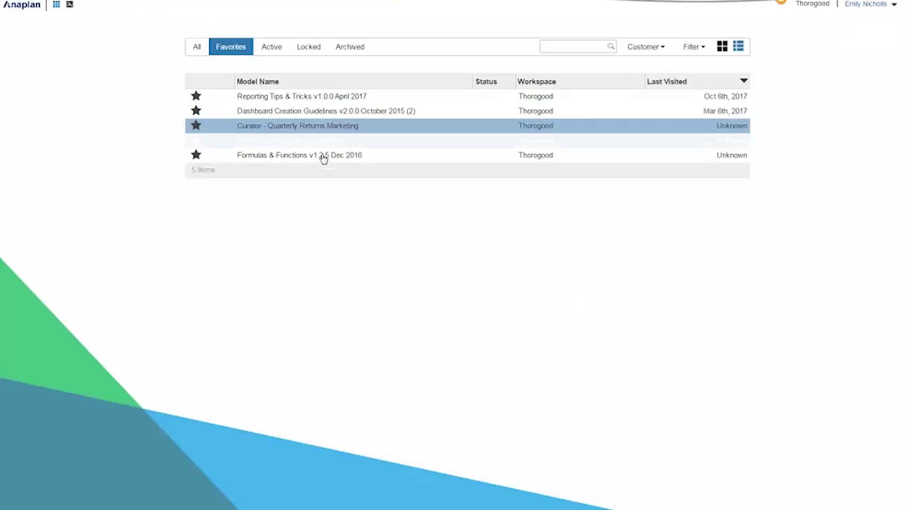
Check the archived models for BIAU 2017 - Workforce Planning and open model management for the Thorogood workspace
click(349, 47)
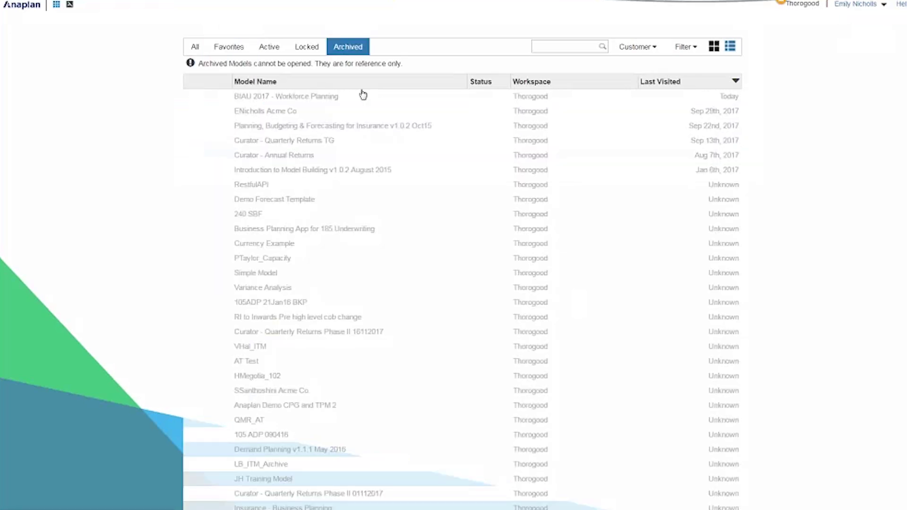
click(339, 98)
click(875, 5)
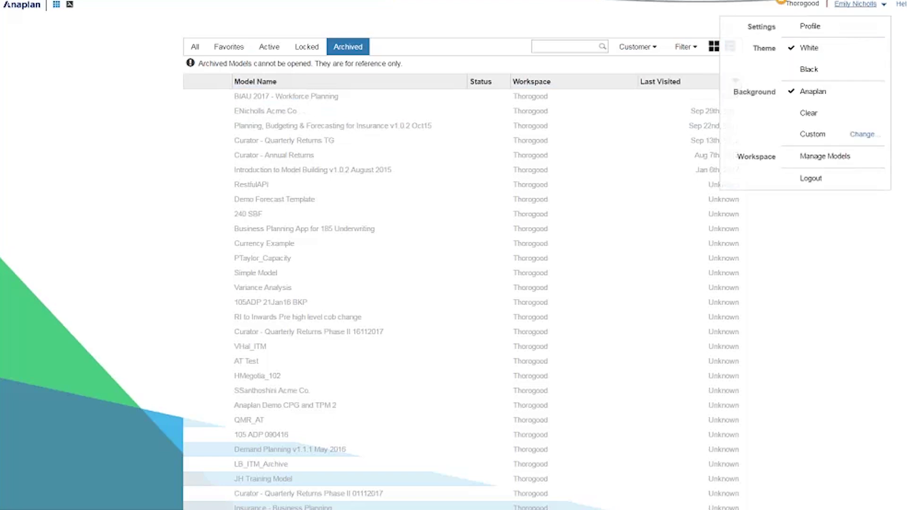
click(830, 155)
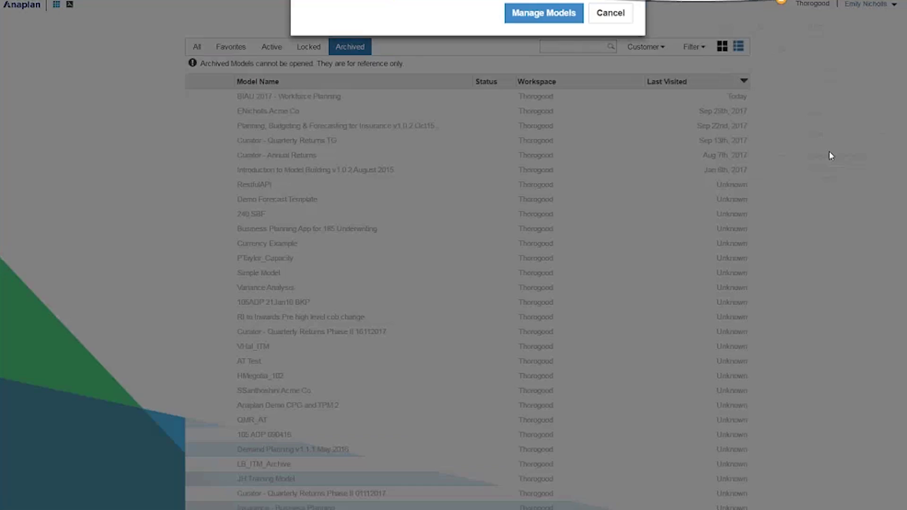
click(339, 196)
click(544, 349)
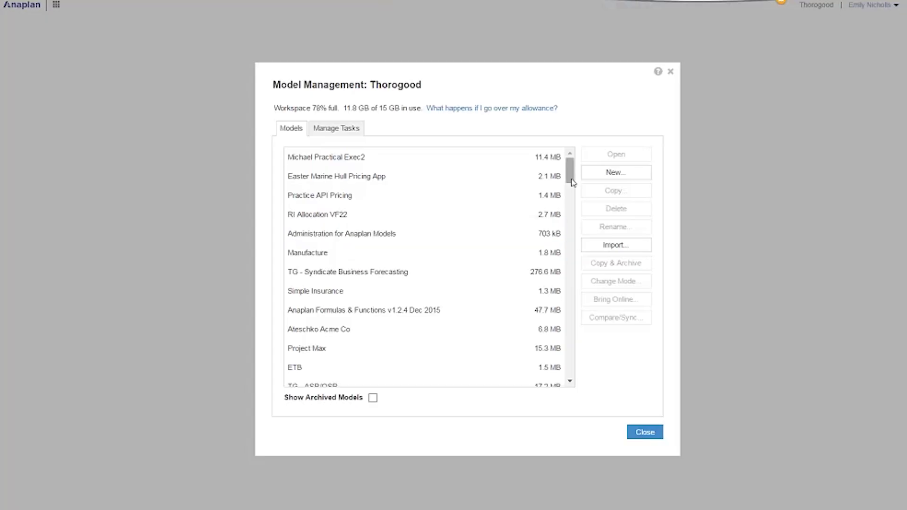
Include archived models in model management, restore BIAU 2017 - Workforce Planning to Standard mode, and close the dialog
click(372, 400)
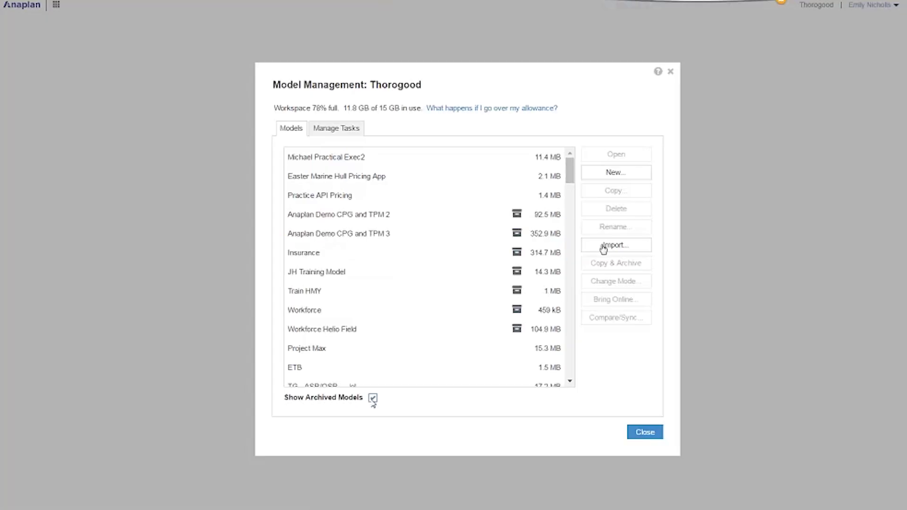
scroll(571, 173, down, 15)
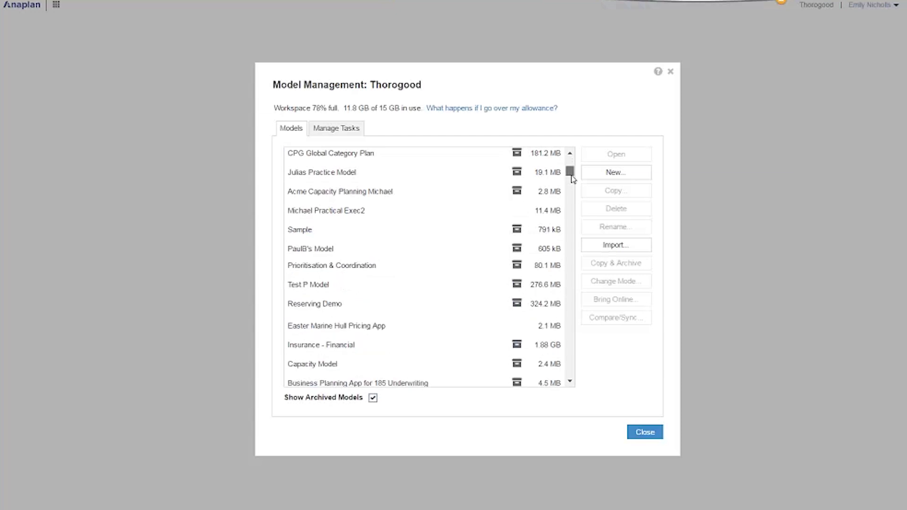
scroll(577, 338, down, 15)
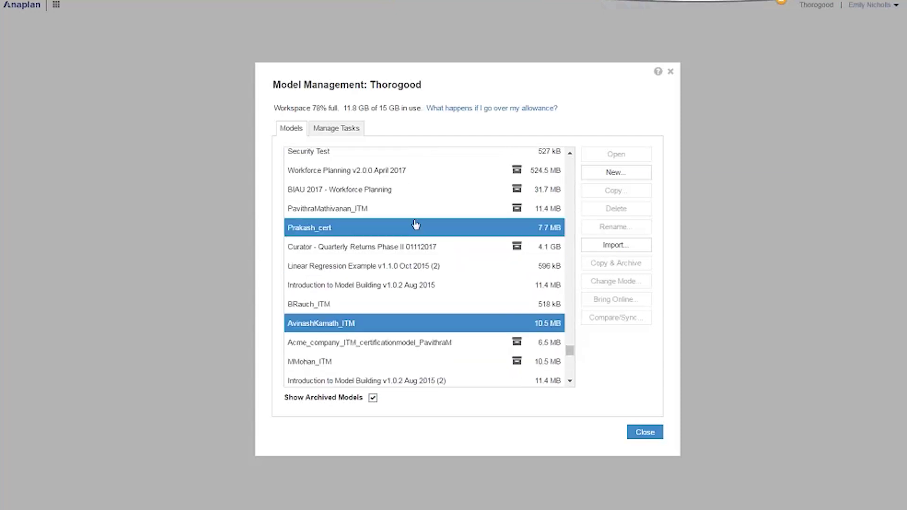
click(398, 197)
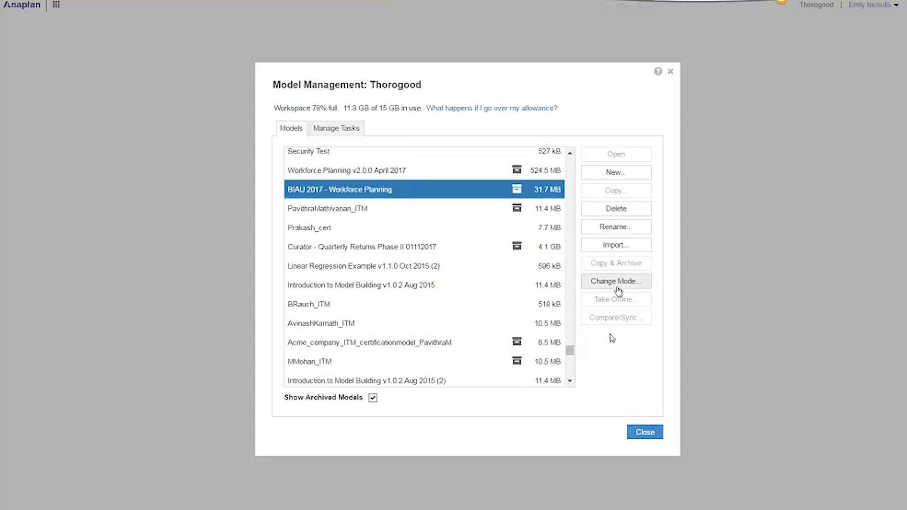
click(615, 282)
click(304, 189)
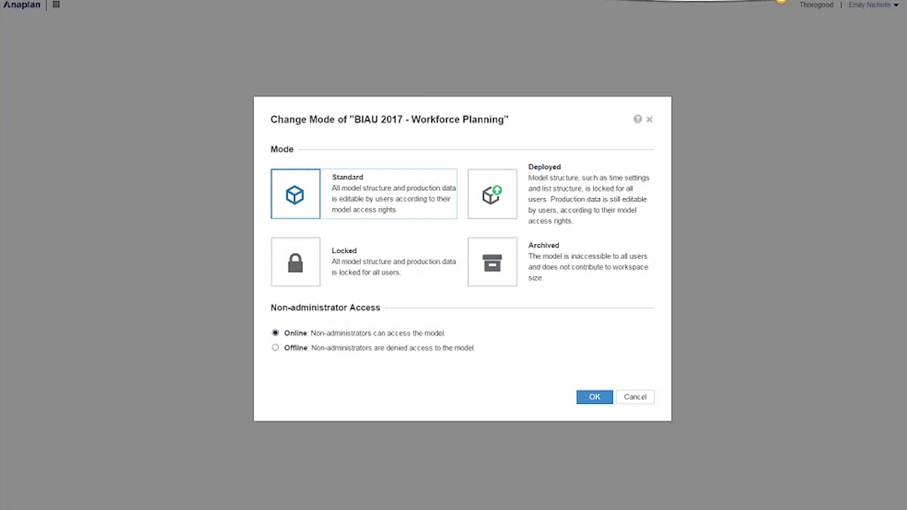
click(593, 398)
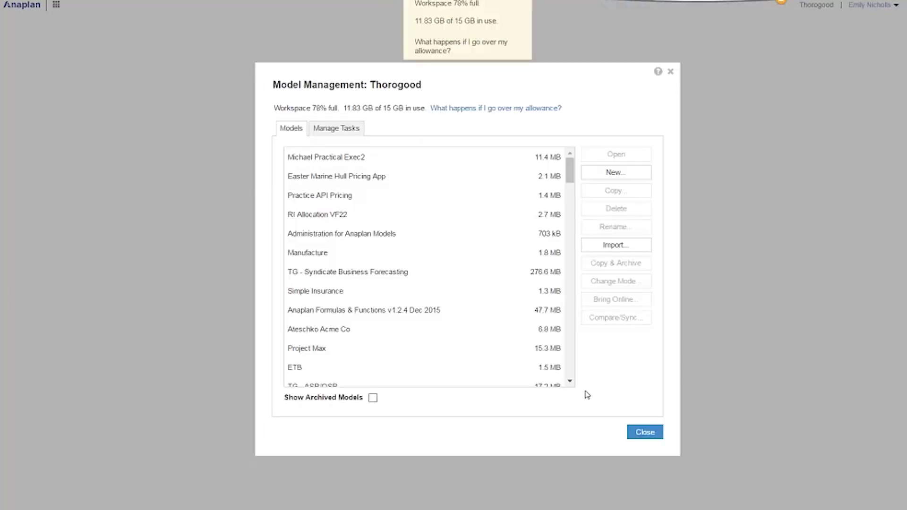
click(642, 436)
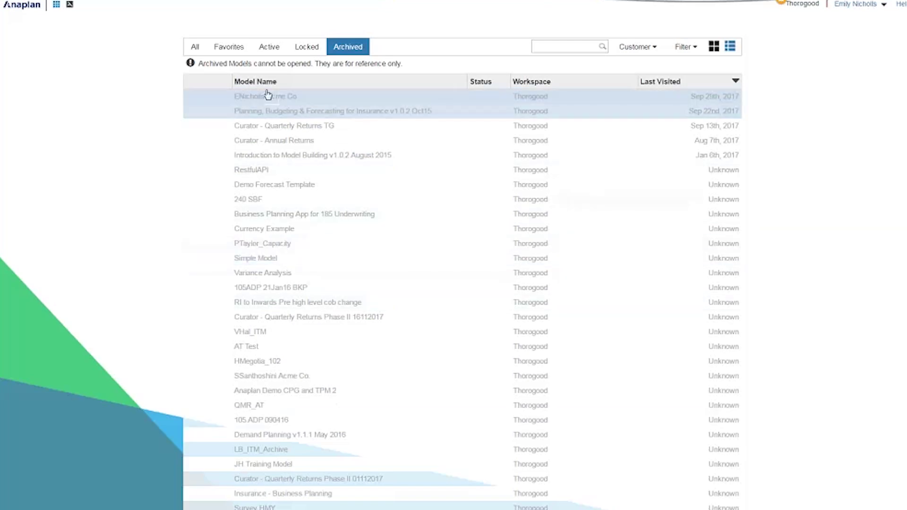
Open the BIAU 2017 - Workforce Planning model from the favorite models
click(238, 48)
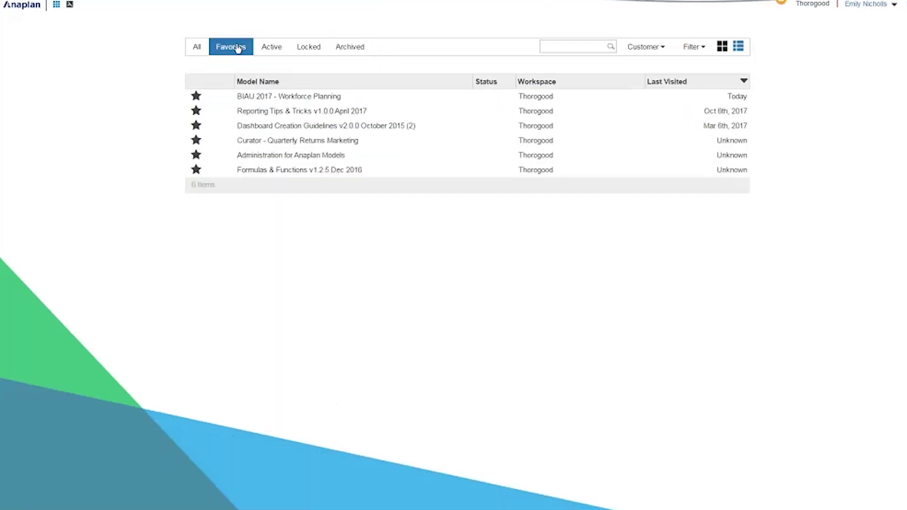
click(260, 96)
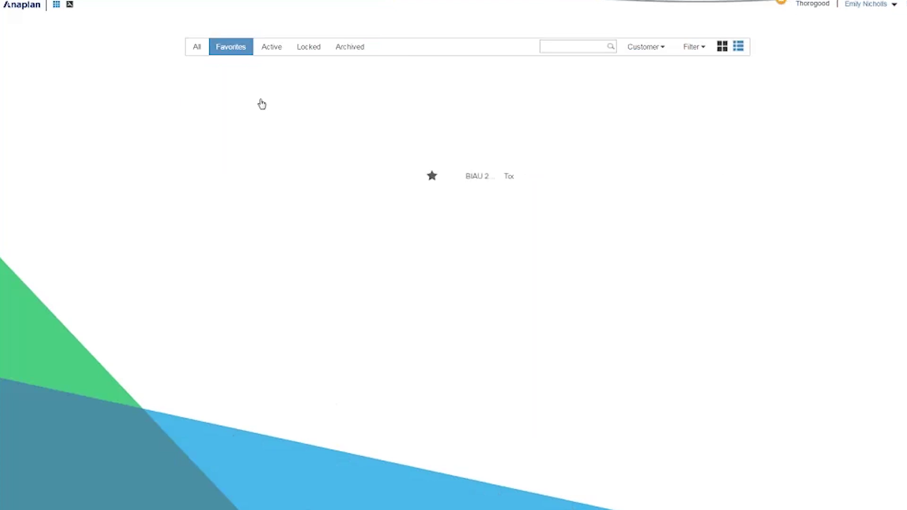